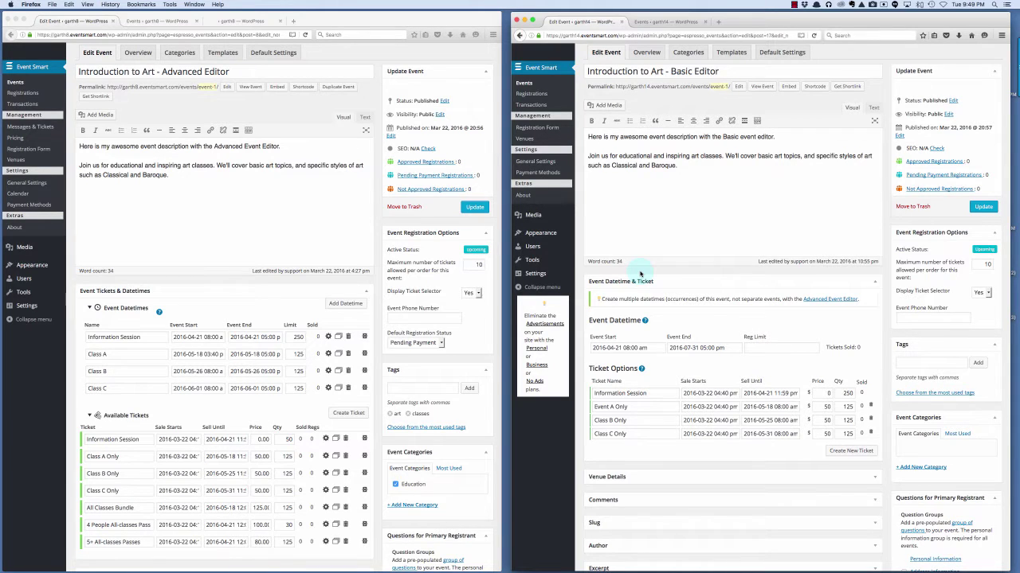
# Compare the description, datetime and ticket sections of the Introduction to Art event in the Advanced and Basic editors
pyautogui.click(347, 282)
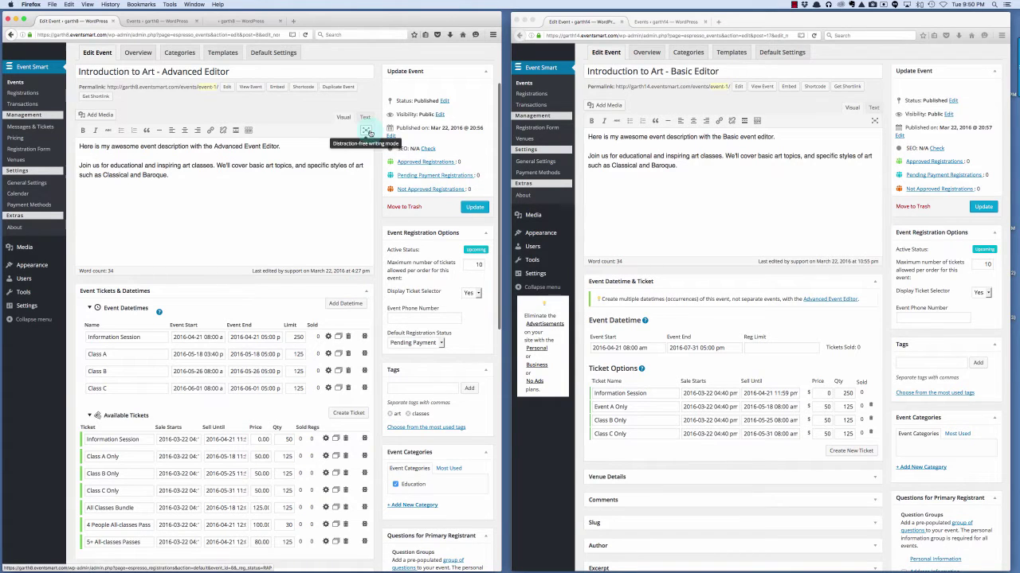
pyautogui.scroll(-1, 369, 132)
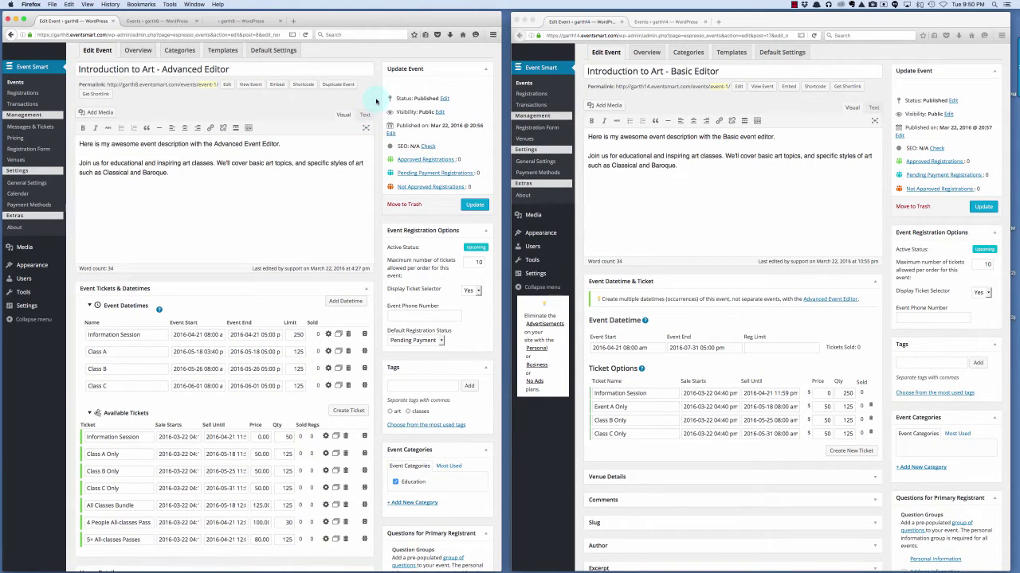
pyautogui.scroll(1, 376, 100)
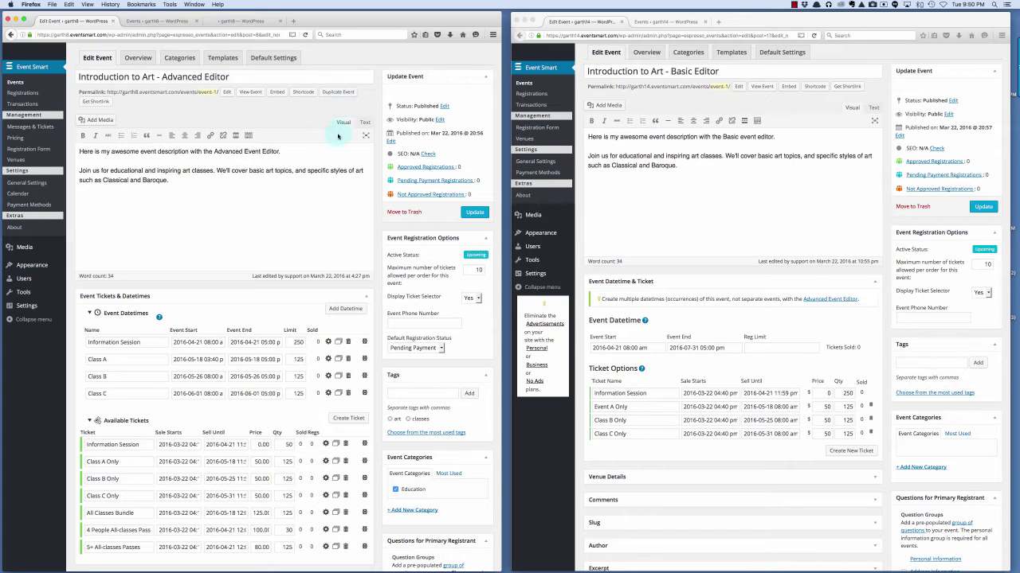
pyautogui.scroll(-3, 337, 137)
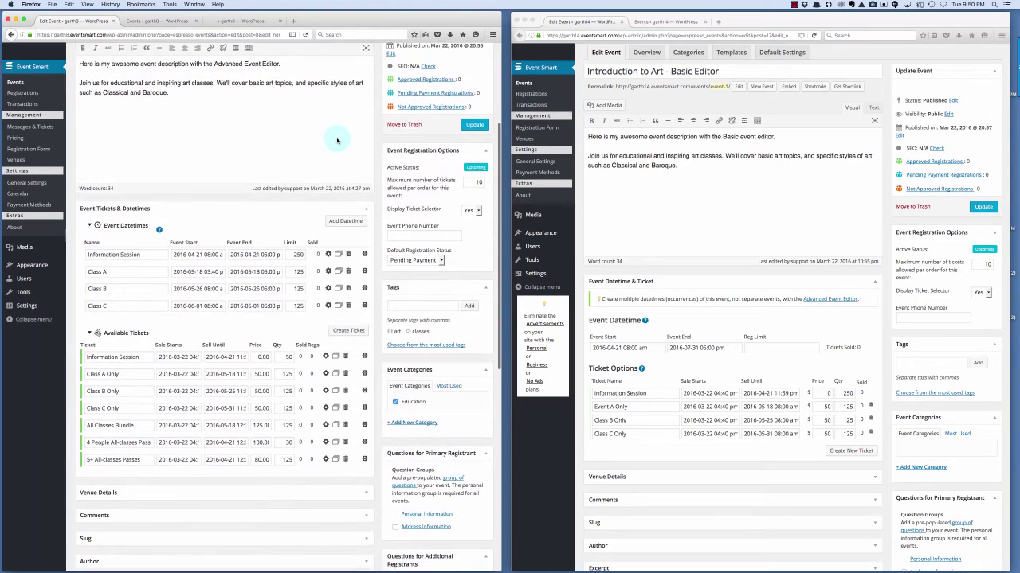
pyautogui.scroll(-2, 336, 141)
pyautogui.scroll(-4, 638, 194)
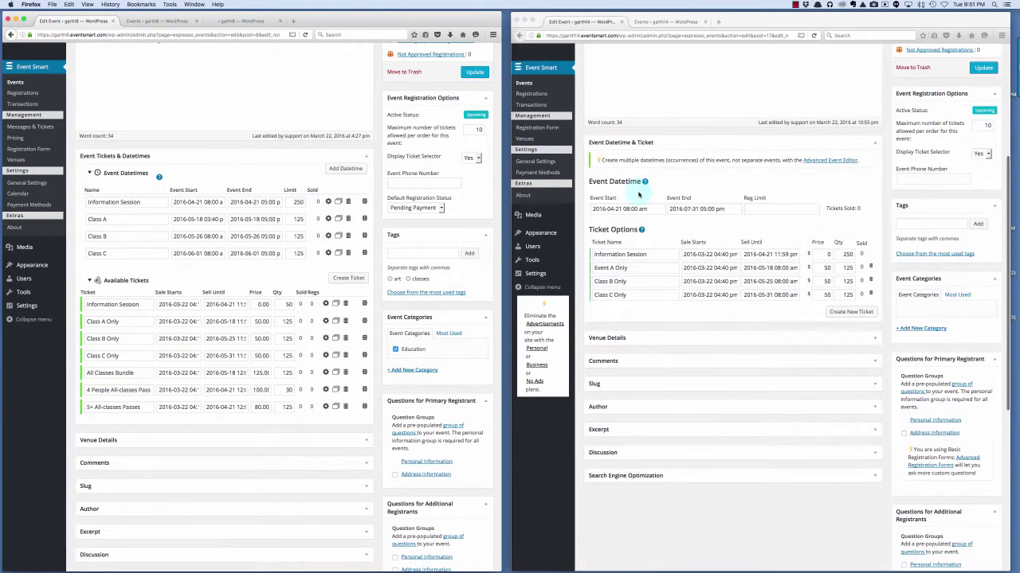
pyautogui.scroll(1, 638, 193)
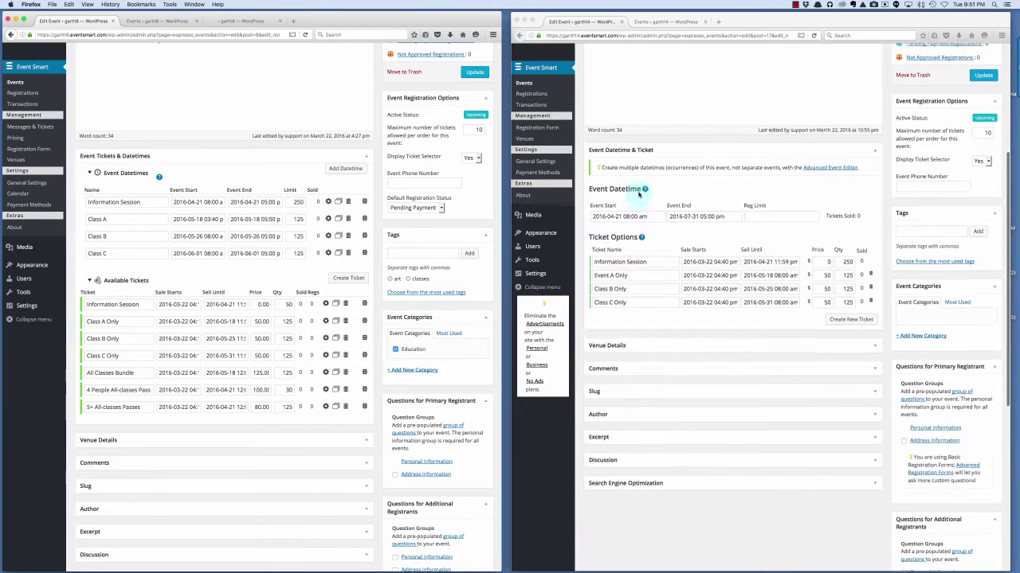
pyautogui.scroll(-1, 642, 153)
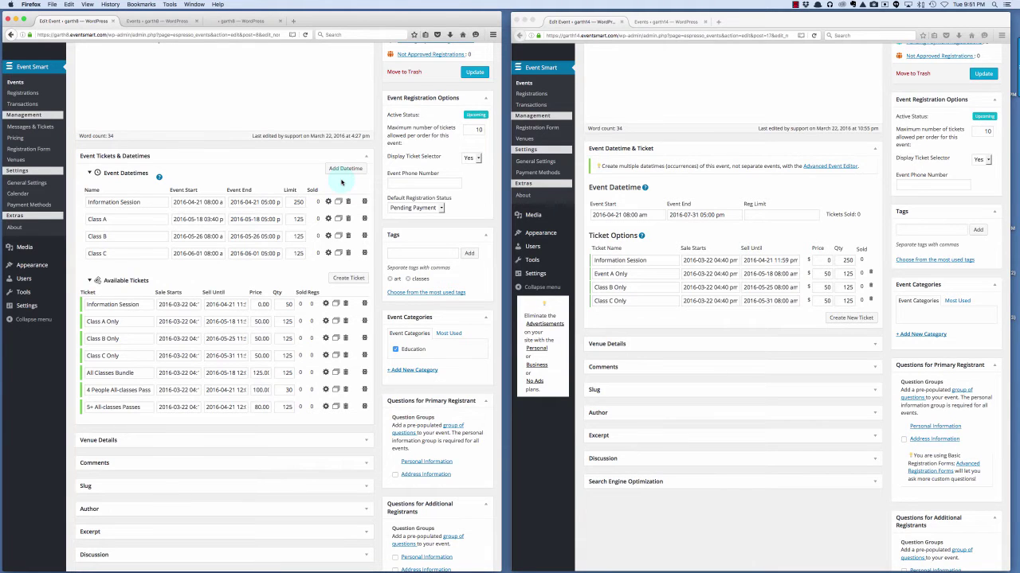
pyautogui.scroll(3, 341, 183)
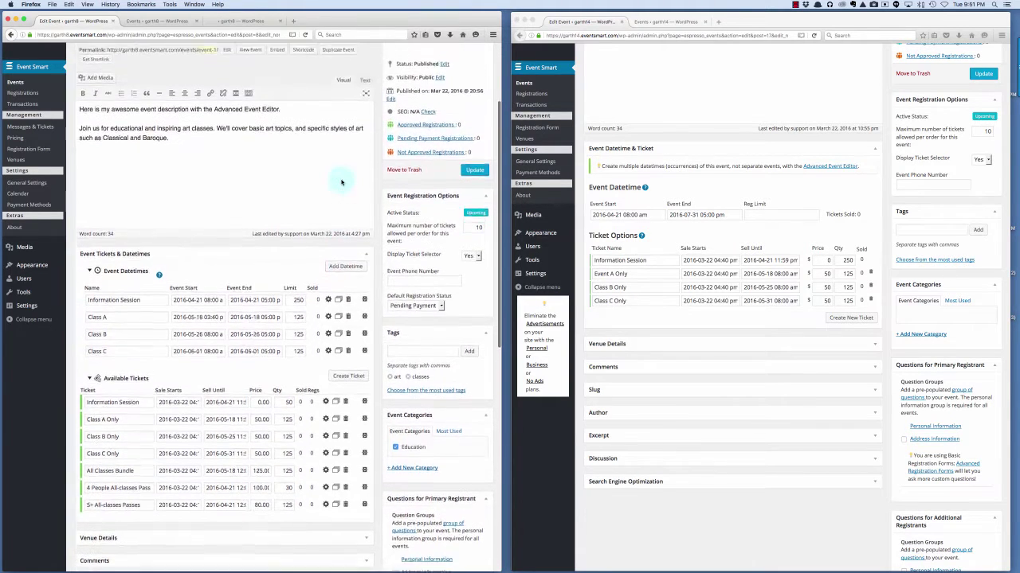
pyautogui.scroll(1, 367, 181)
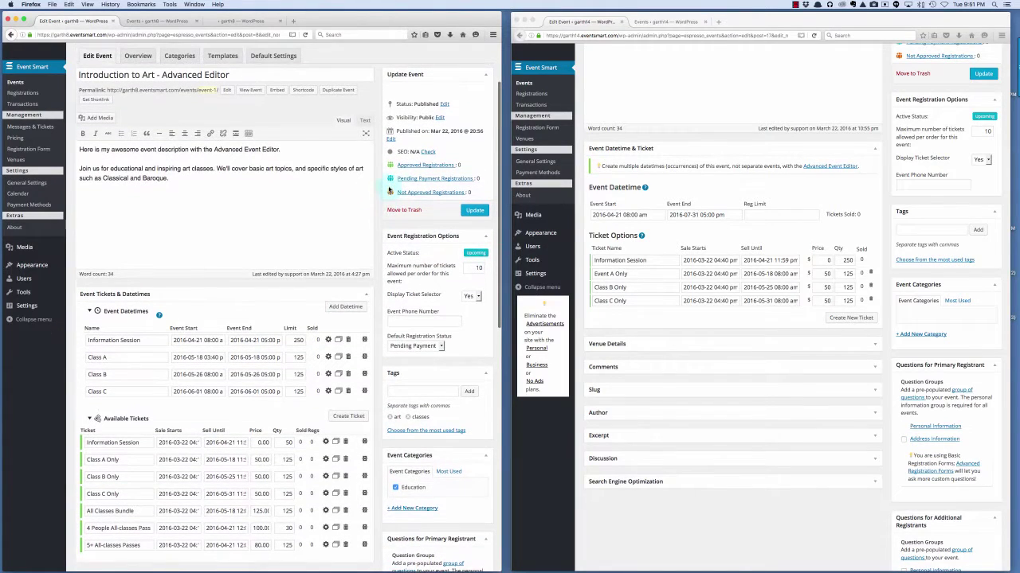
pyautogui.scroll(1, 649, 220)
pyautogui.scroll(4, 649, 221)
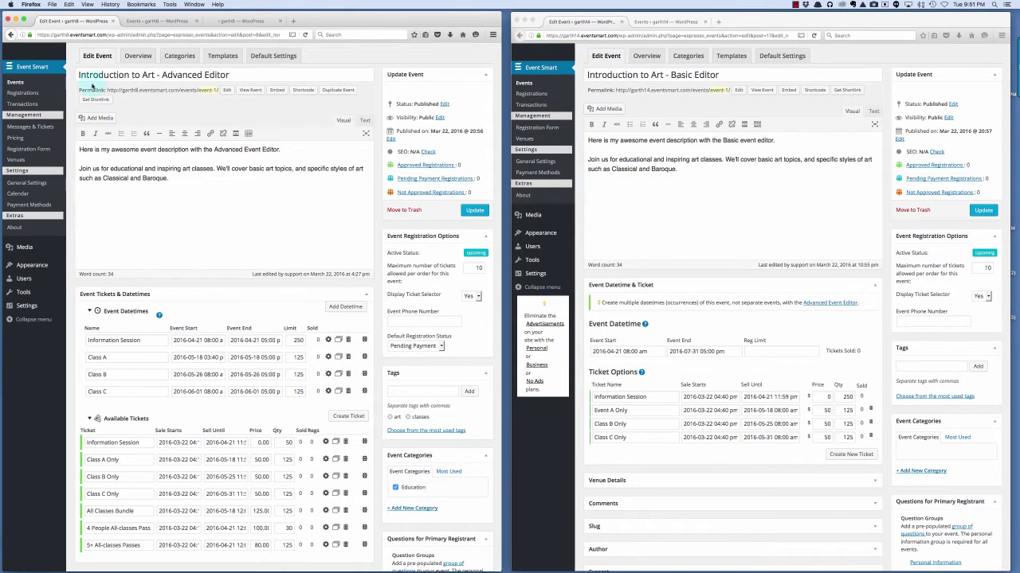
# Examine the description and assigned tickets of the Information Session datetime in the Advanced Editor event, and collapse its details
pyautogui.click(121, 343)
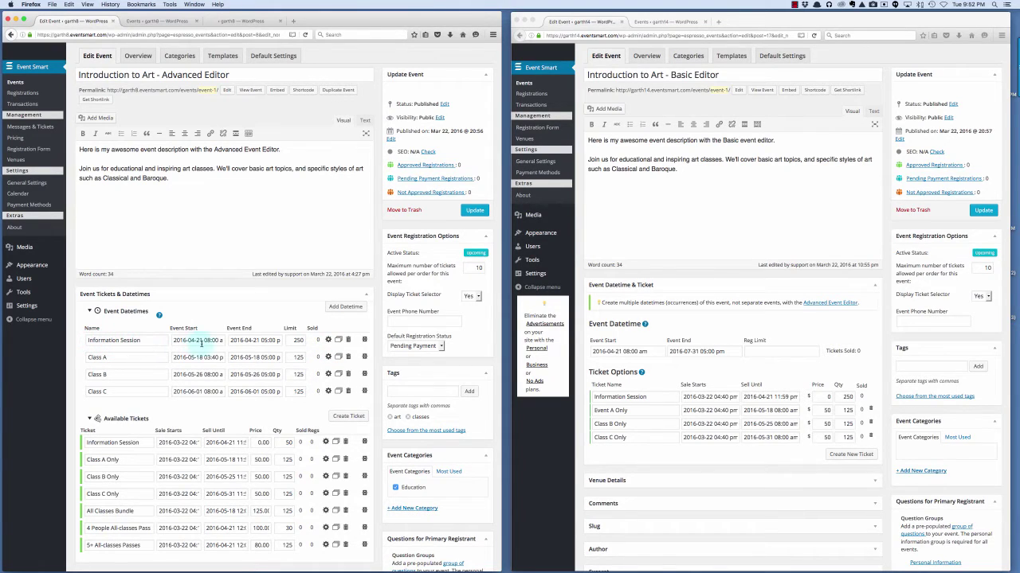
pyautogui.click(328, 340)
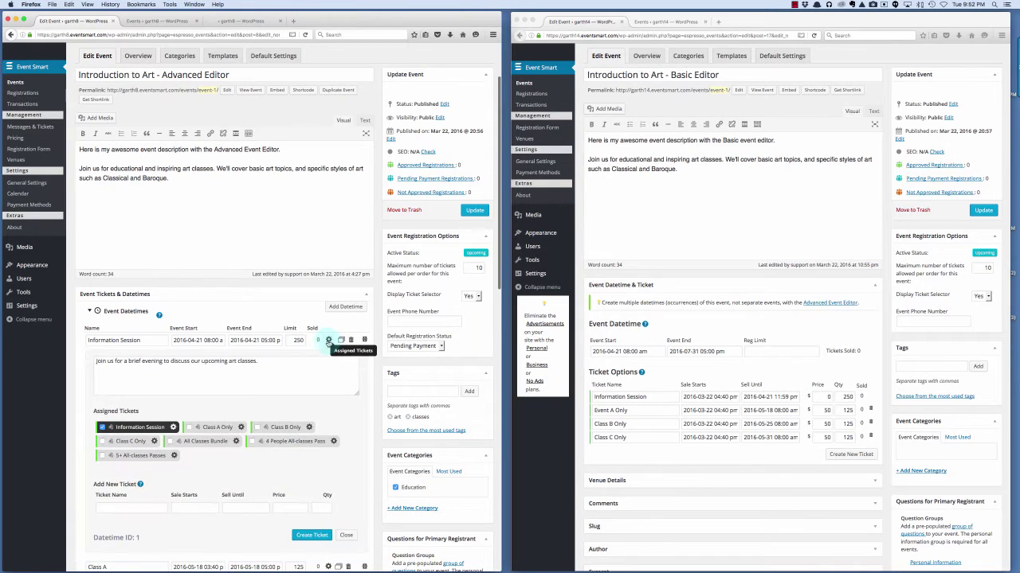
pyautogui.scroll(-2, 368, 327)
pyautogui.scroll(-2, 369, 327)
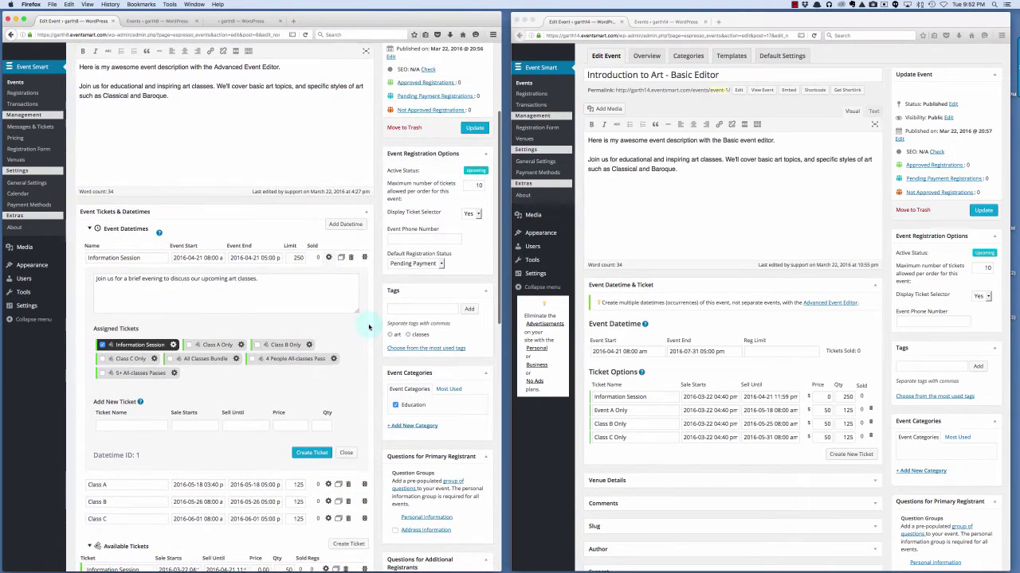
pyautogui.scroll(-1, 369, 327)
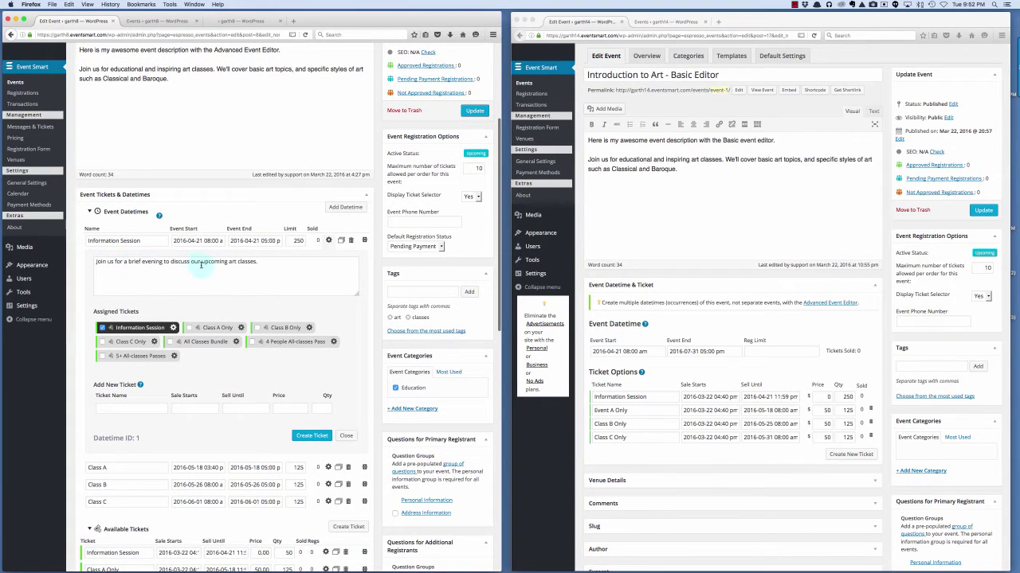
pyautogui.click(136, 263)
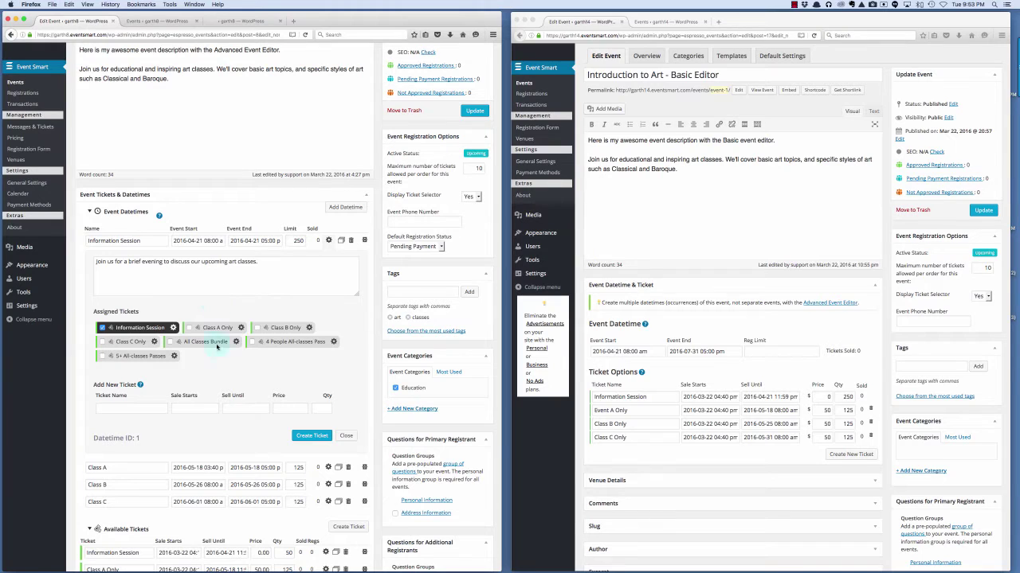
pyautogui.scroll(1, 288, 418)
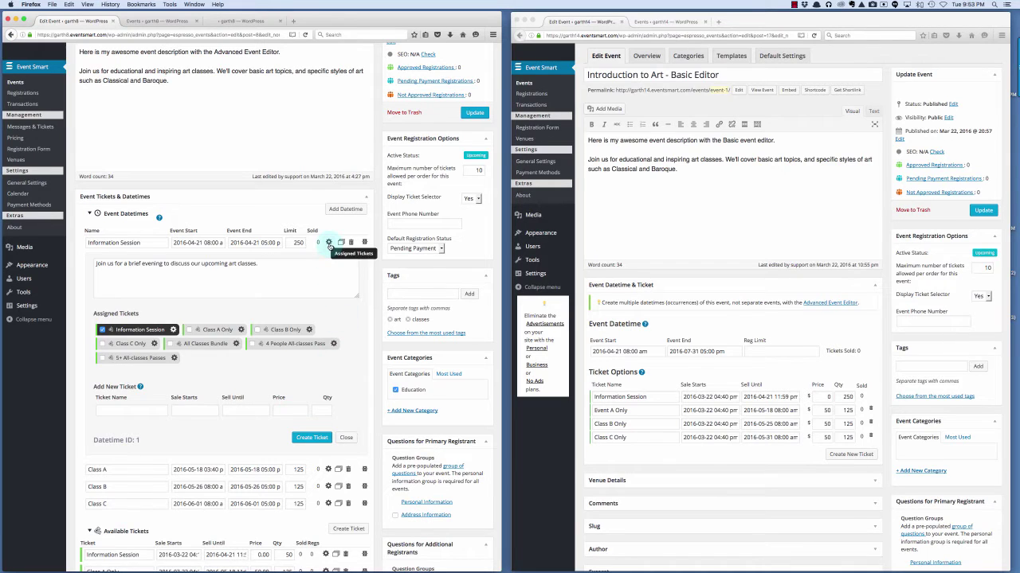
pyautogui.click(328, 243)
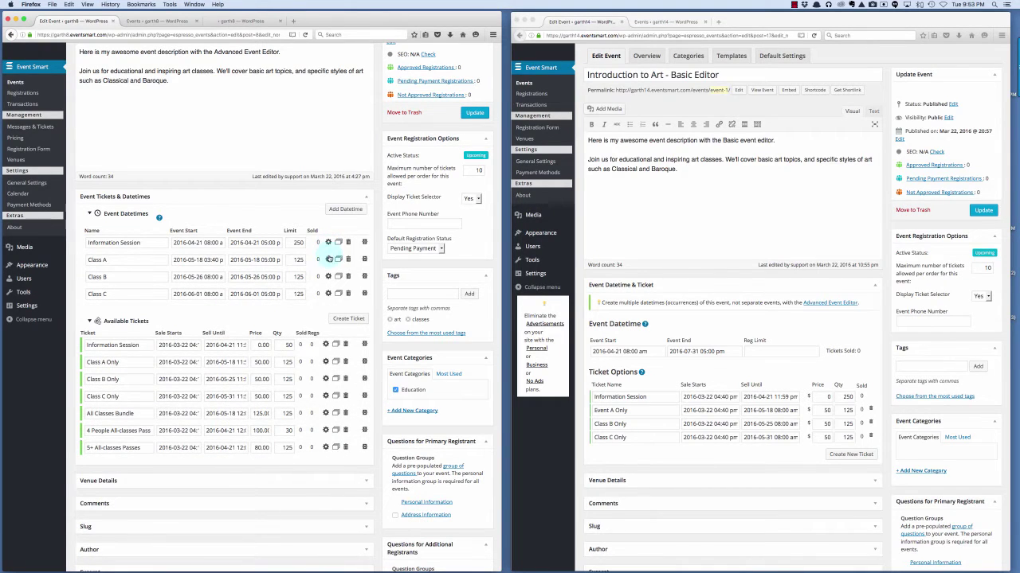
# Check the Class A datetime's assigned tickets in the Advanced Editor event, and compare them with the Basic Editor's datetime and ticket options
pyautogui.click(328, 259)
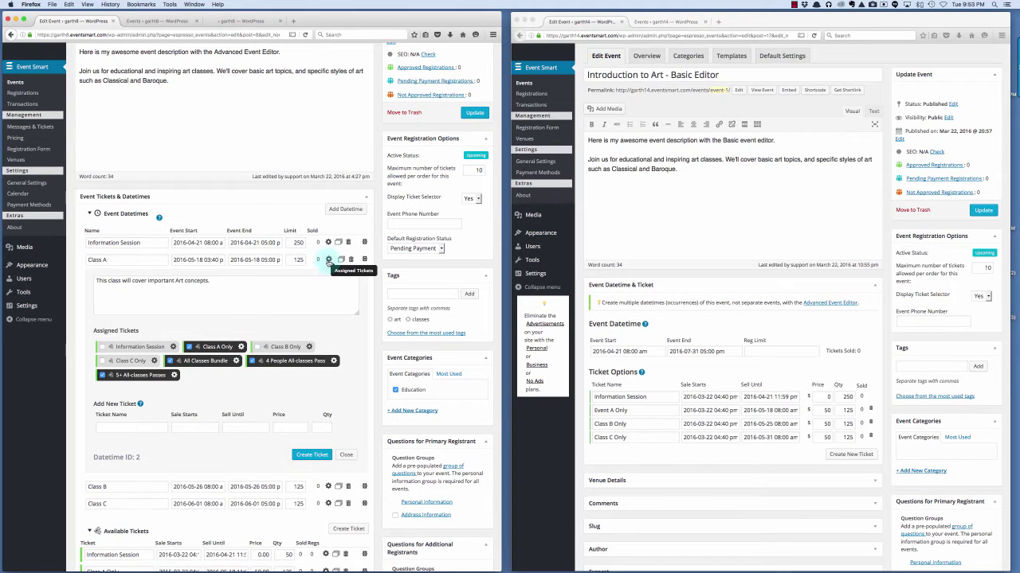
pyautogui.click(328, 260)
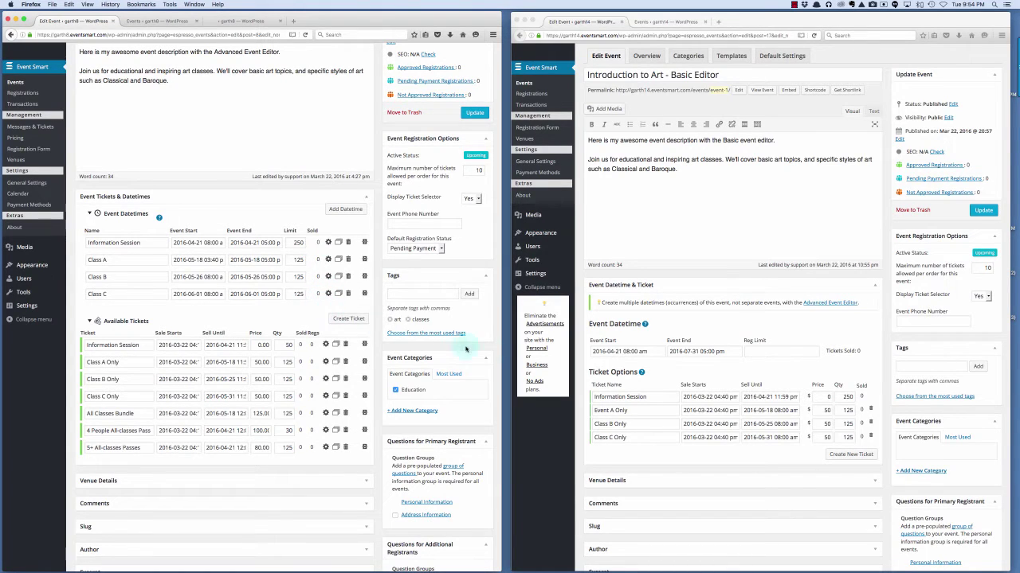
pyautogui.click(685, 372)
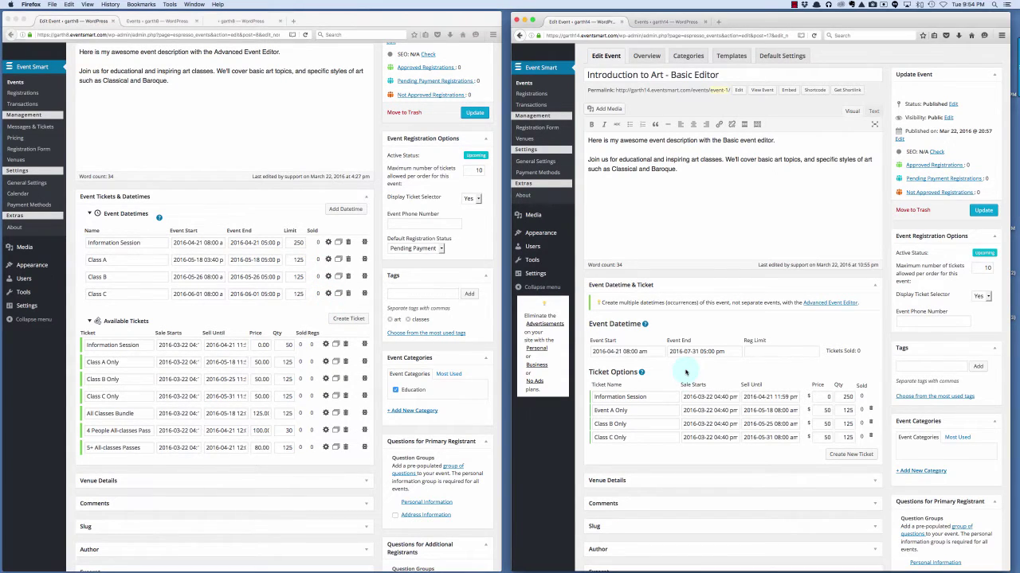
pyautogui.scroll(-1, 685, 372)
pyautogui.scroll(-4, 685, 372)
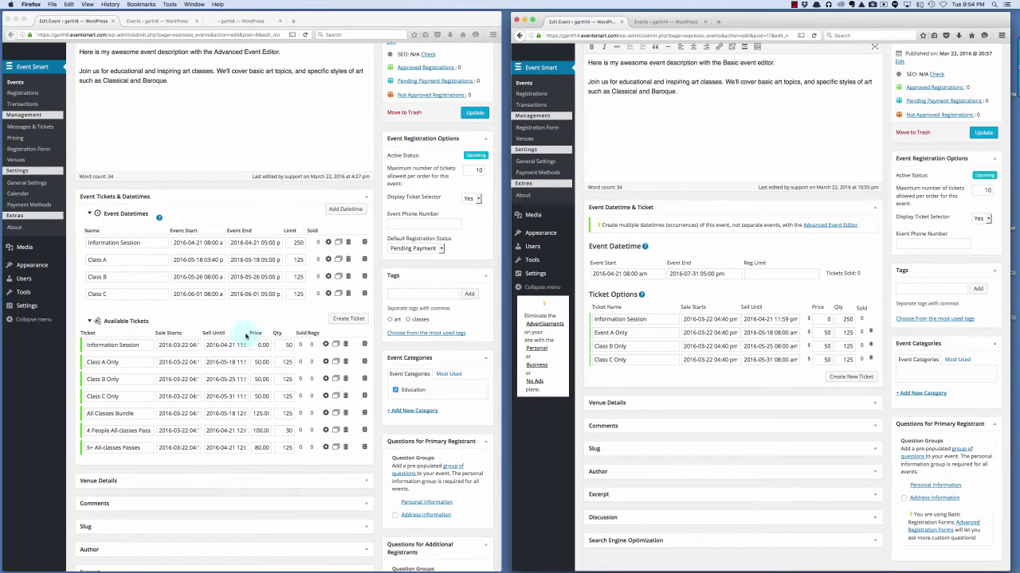
# Review the Information Session ticket's advanced settings, including description, quantity limits and event datetimes, and collapse them
pyautogui.click(326, 347)
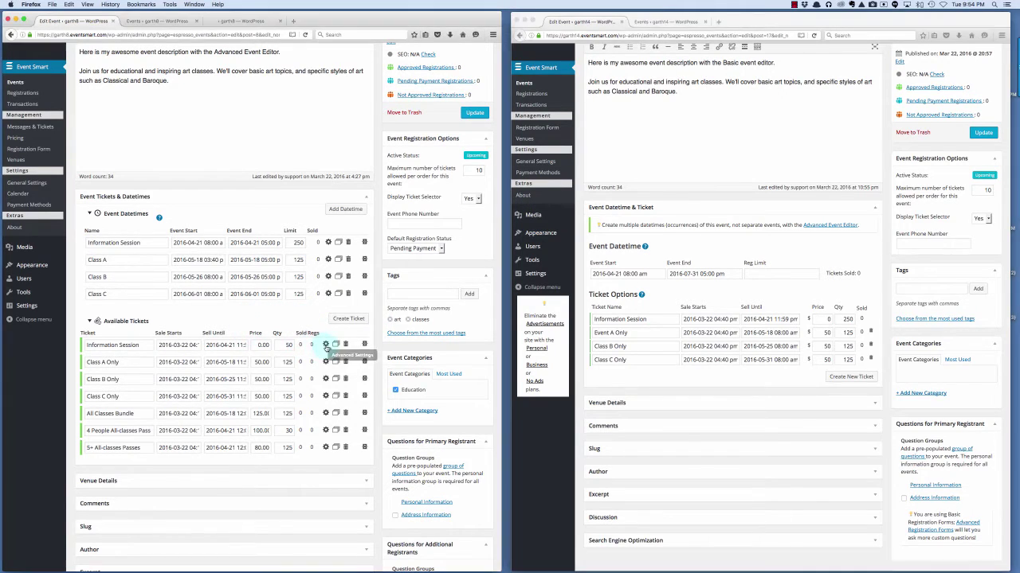
pyautogui.click(326, 347)
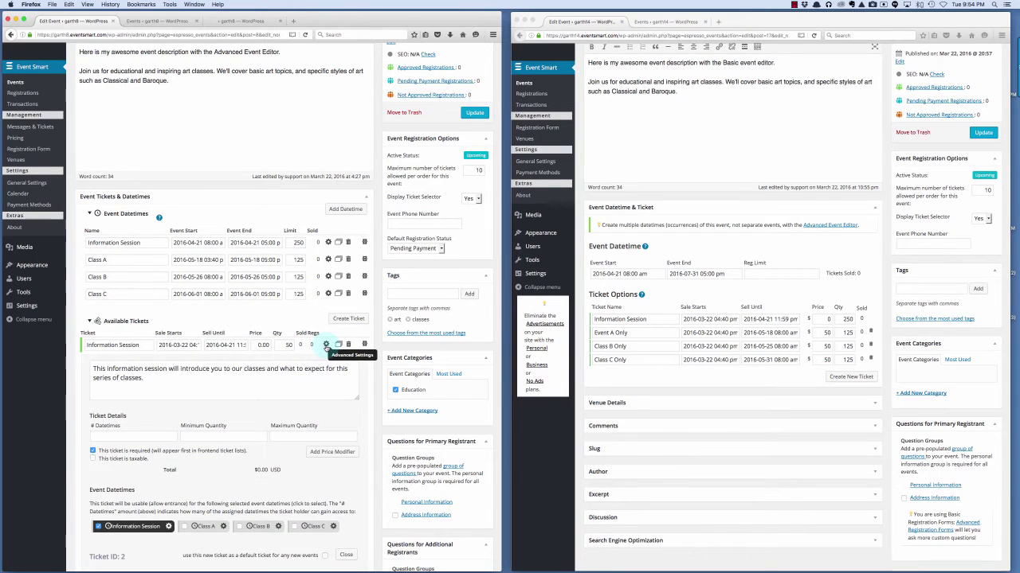
pyautogui.scroll(-3, 326, 346)
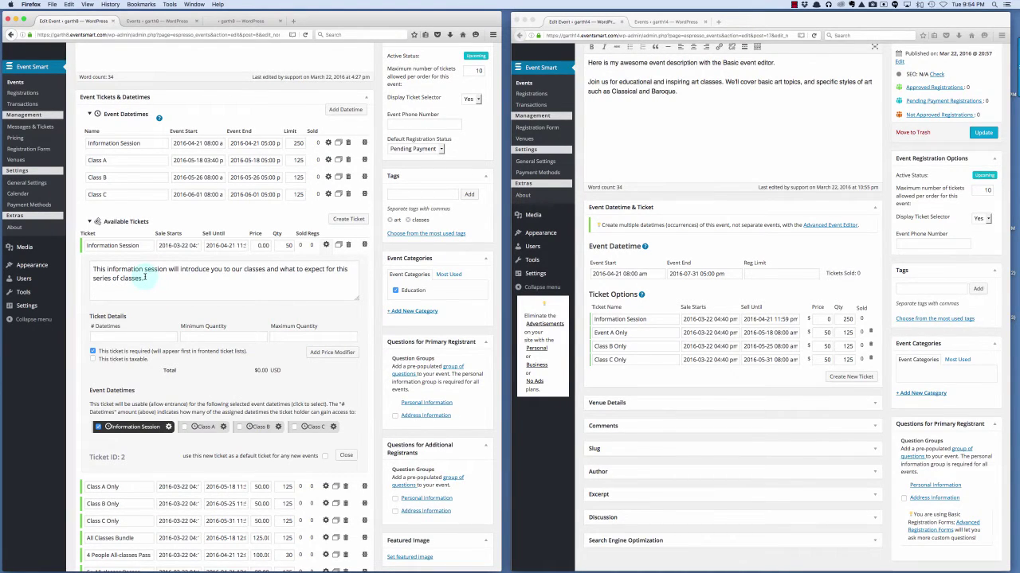
pyautogui.moveTo(109, 327)
pyautogui.moveTo(215, 330)
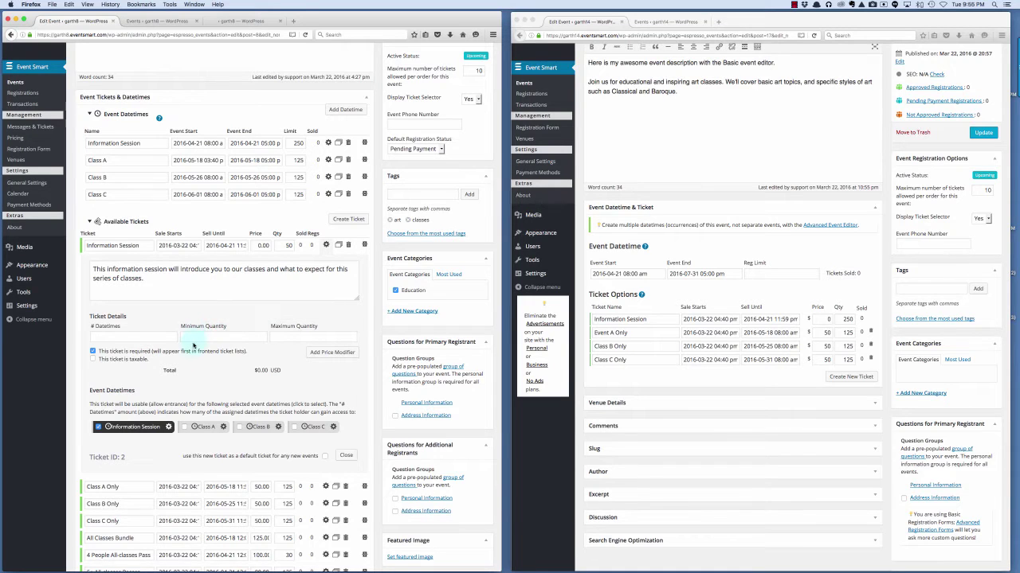
pyautogui.scroll(1, 175, 350)
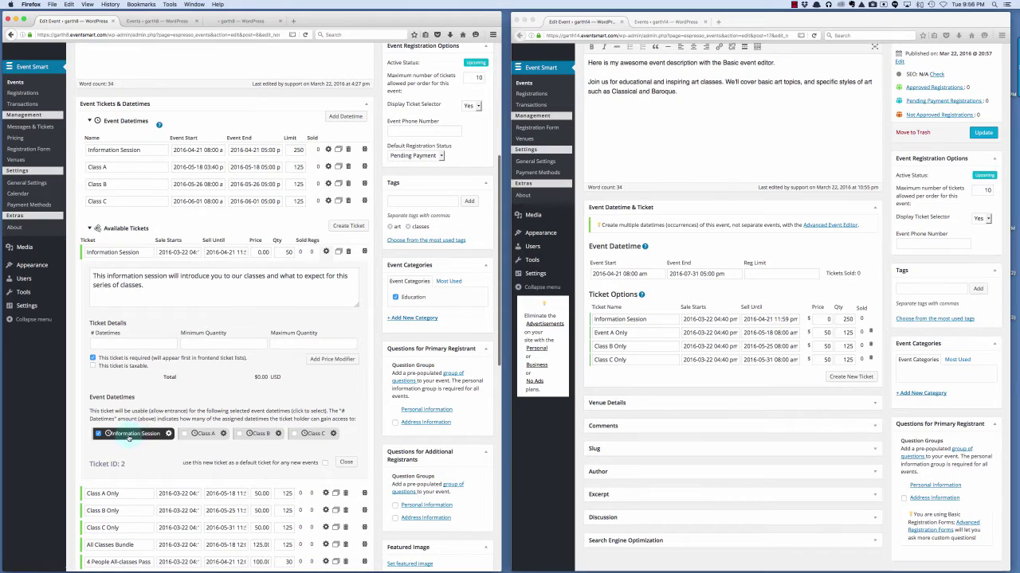
pyautogui.click(135, 150)
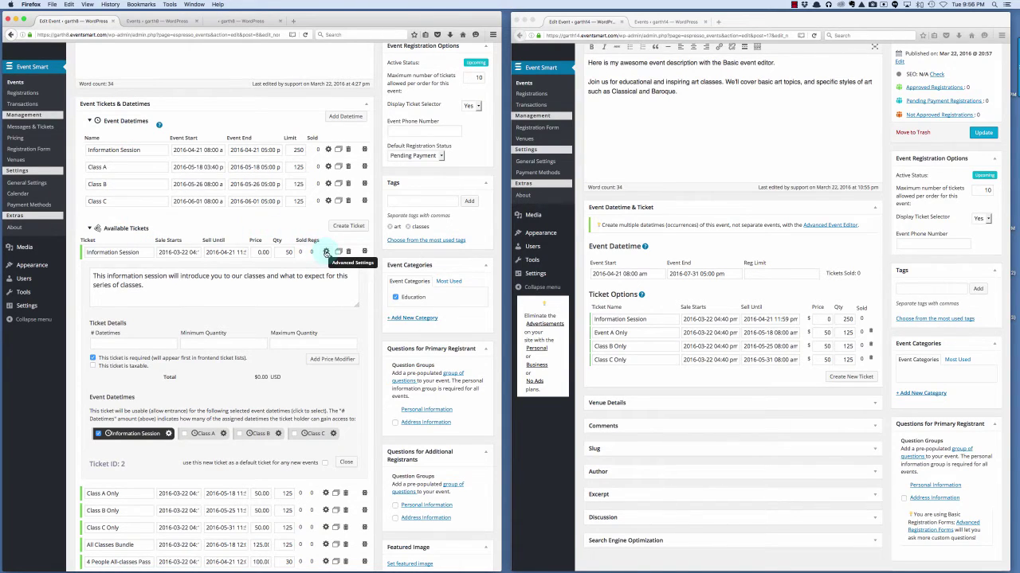
pyautogui.click(326, 252)
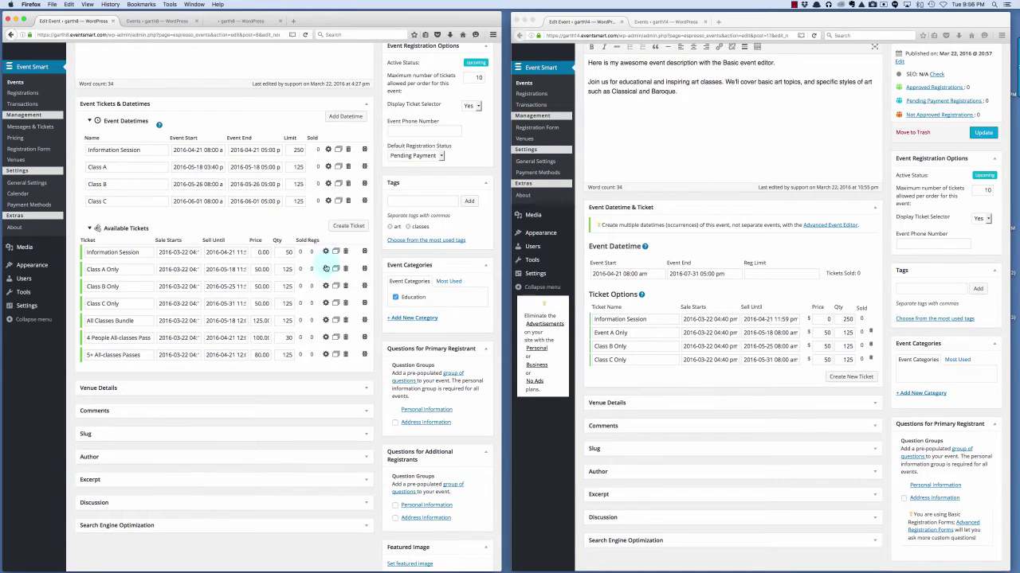
# Open the Class A Only ticket's advanced settings and examine its convenience fee amount, sales tax and total
pyautogui.click(326, 269)
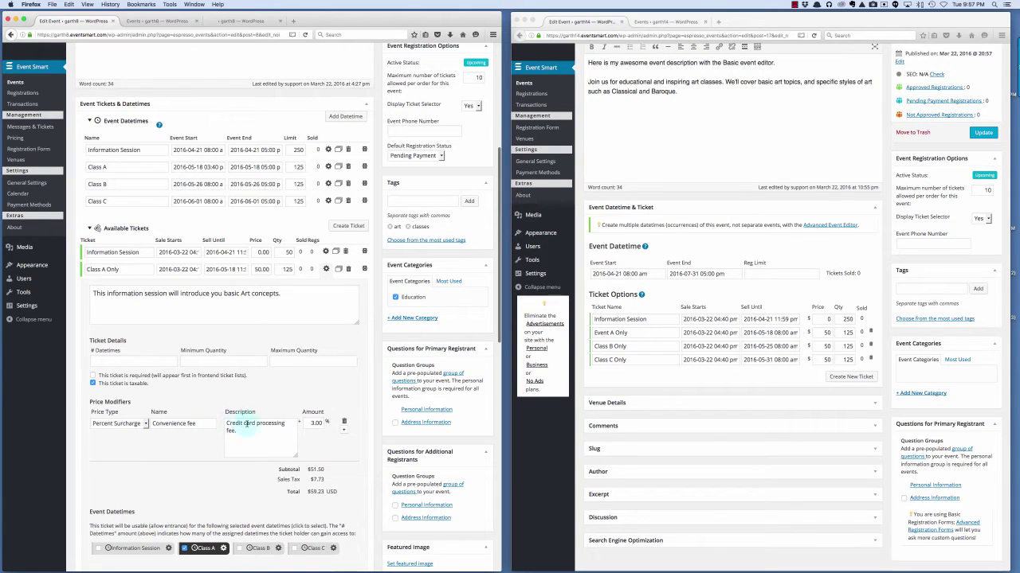
pyautogui.click(314, 424)
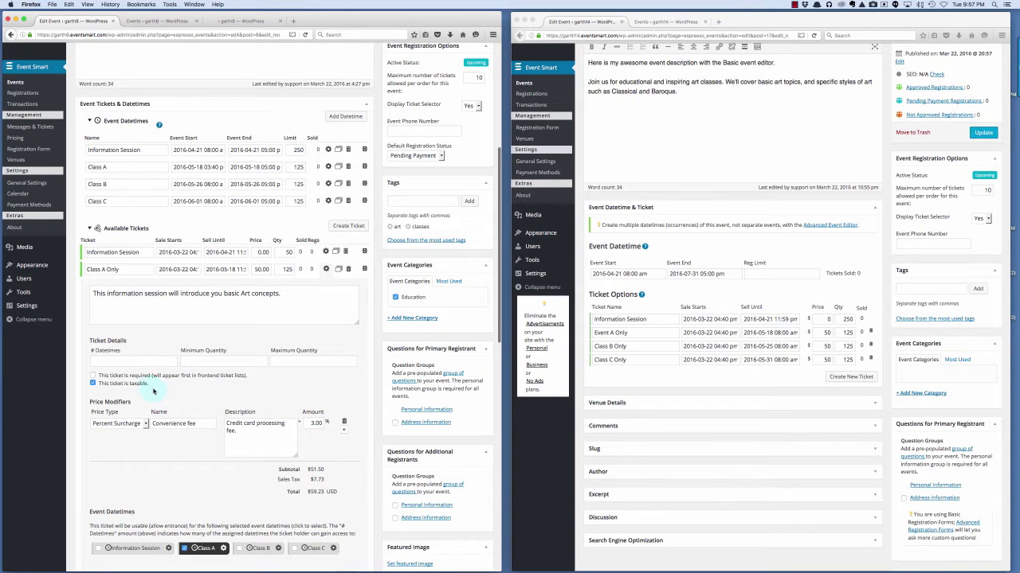
pyautogui.click(308, 423)
pyautogui.click(312, 471)
pyautogui.click(314, 494)
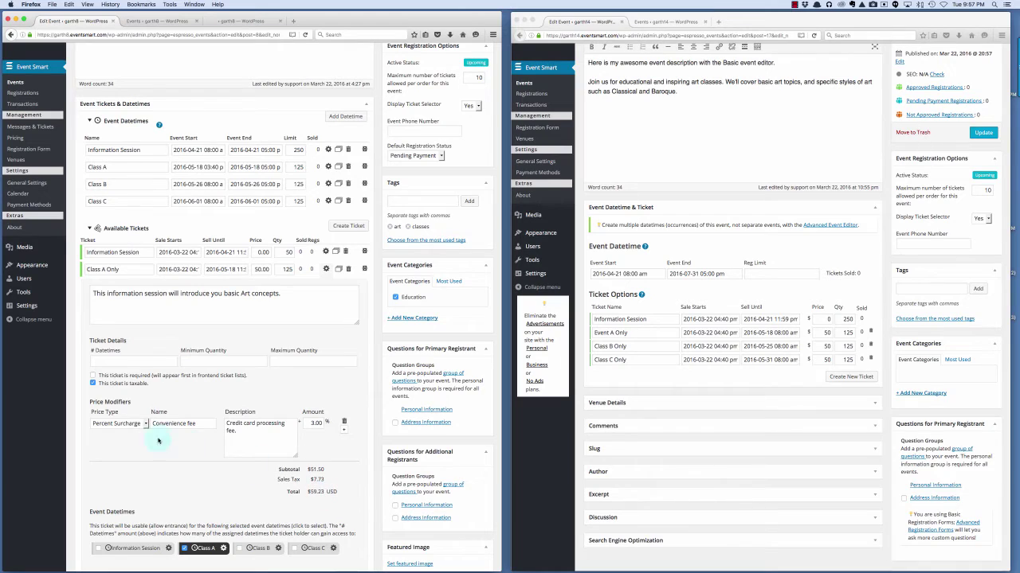
# View the available price types for the Class A Only ticket's convenience fee, and check the ticket's assigned event datetimes
pyautogui.click(141, 424)
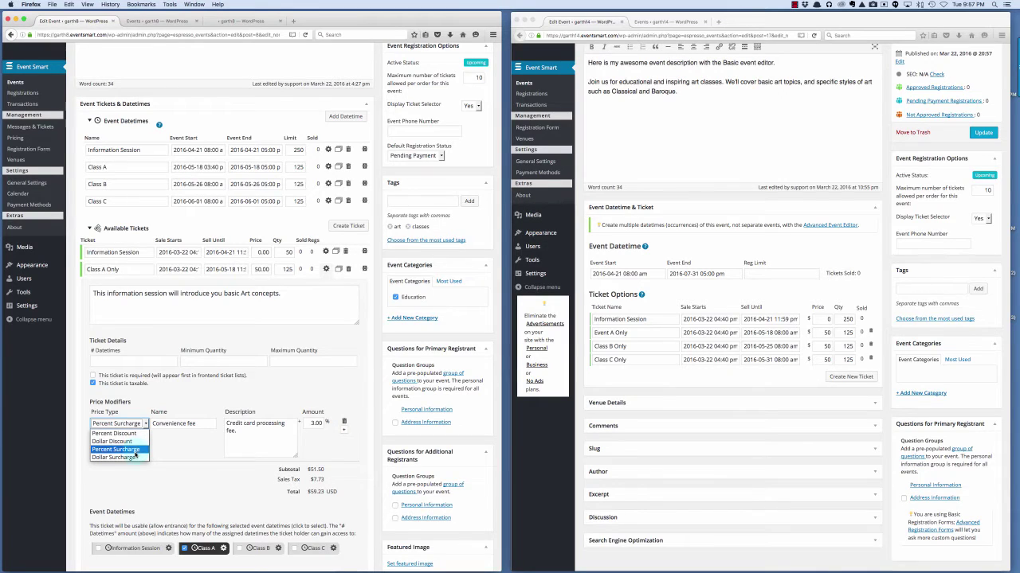
pyautogui.click(171, 459)
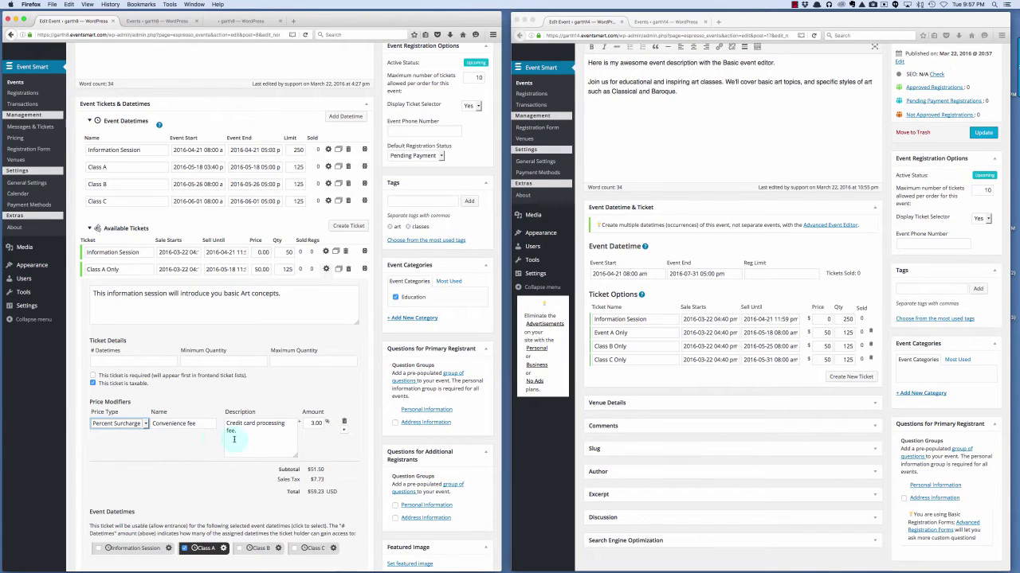
pyautogui.click(340, 441)
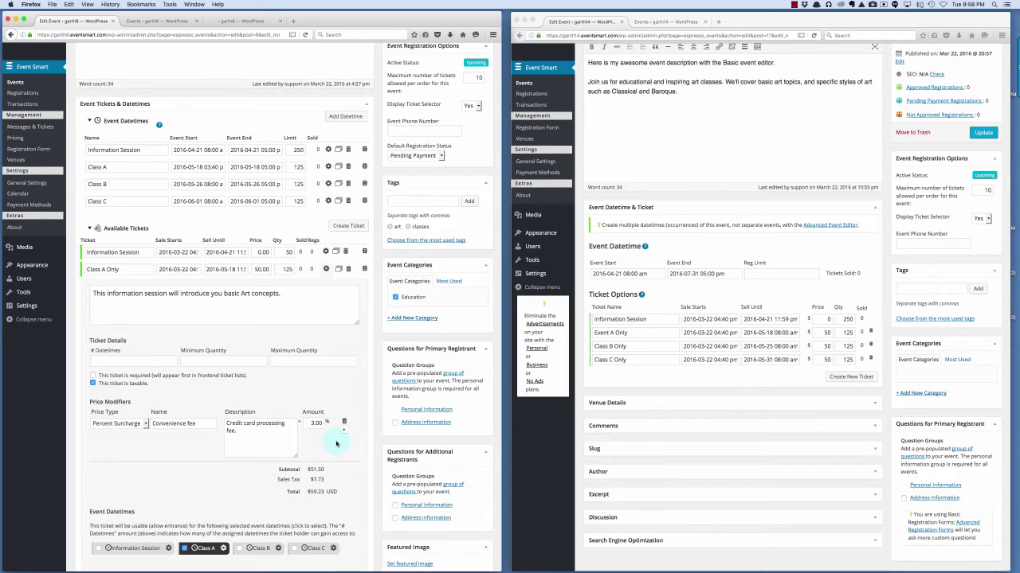
pyautogui.scroll(-3, 336, 443)
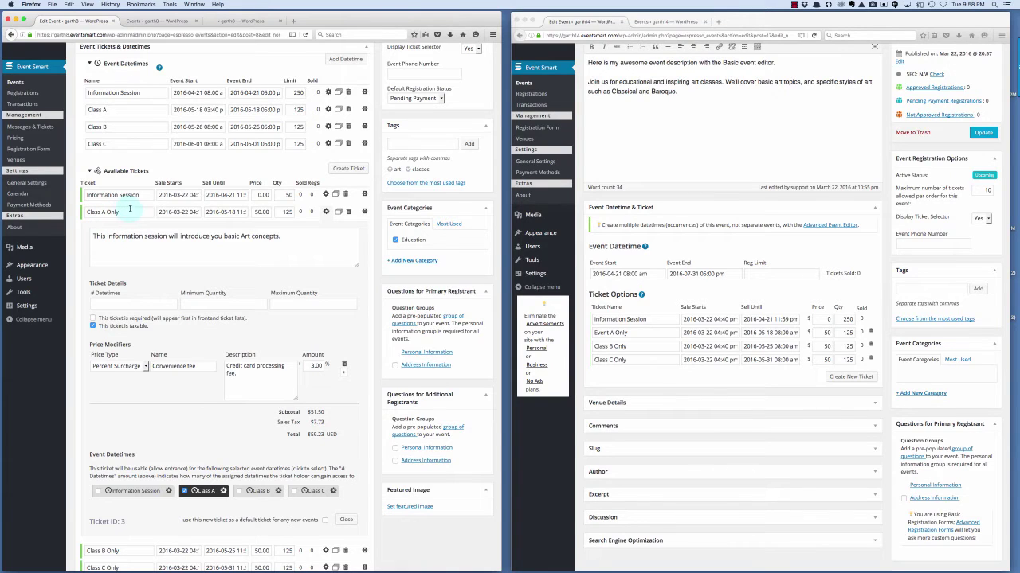
# Check the Class A Only ticket's remaining details against the event datetimes and collapse its advanced settings
pyautogui.click(319, 110)
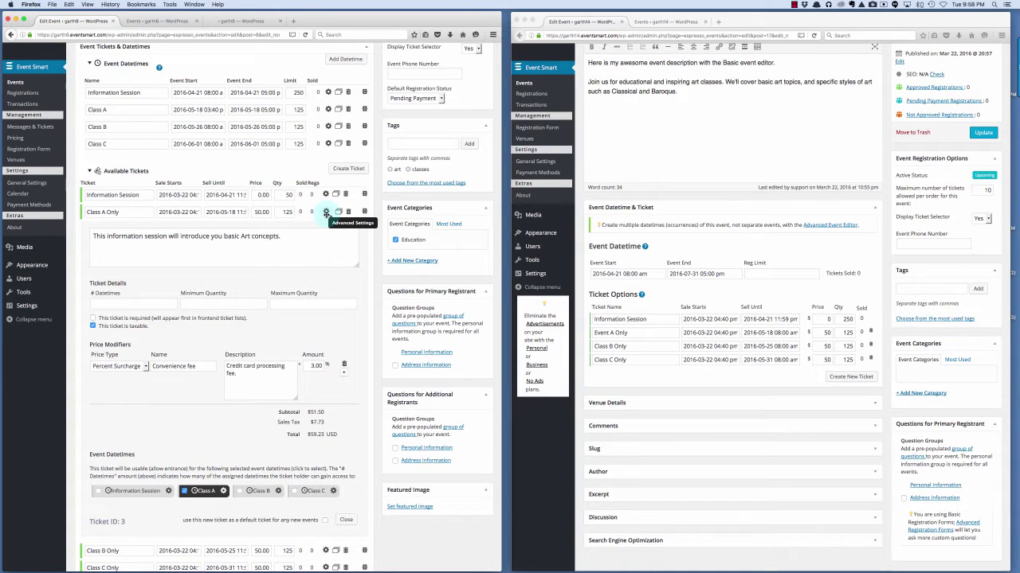
pyautogui.scroll(-1, 326, 215)
pyautogui.scroll(1, 337, 427)
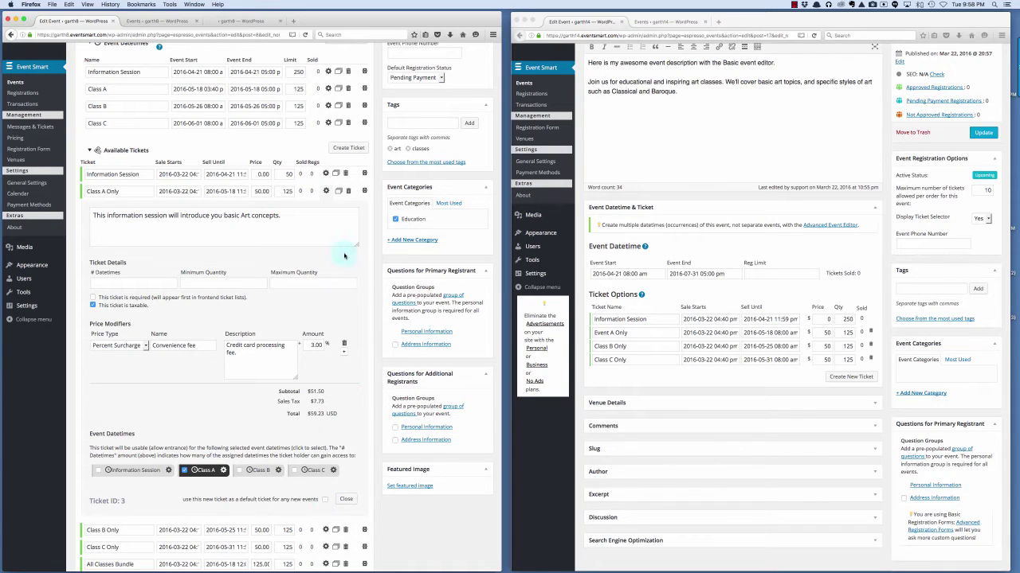
pyautogui.click(325, 191)
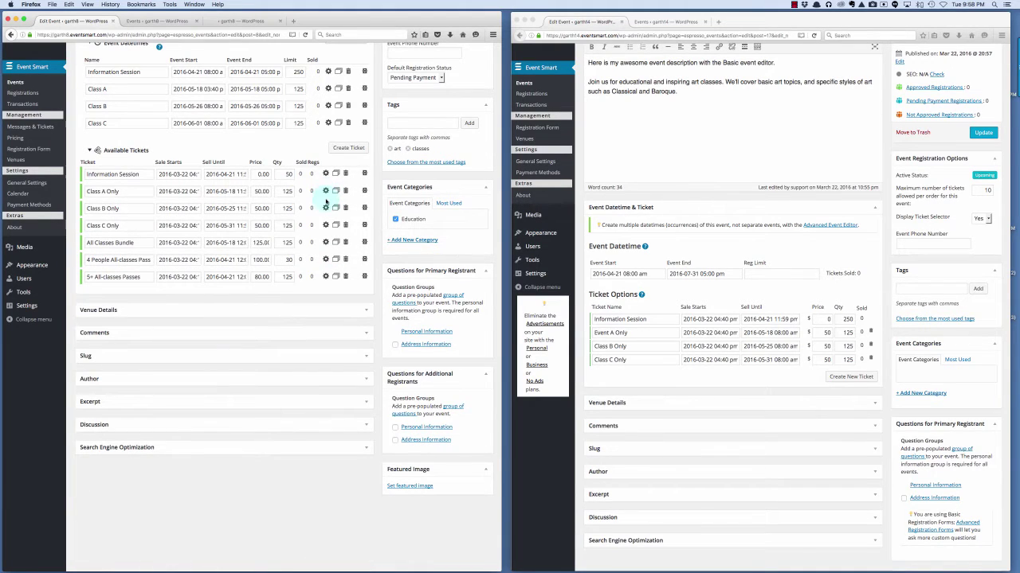
# Open the All Classes Bundle ticket's advanced settings and compare its price with the single-class ticket prices
pyautogui.click(325, 243)
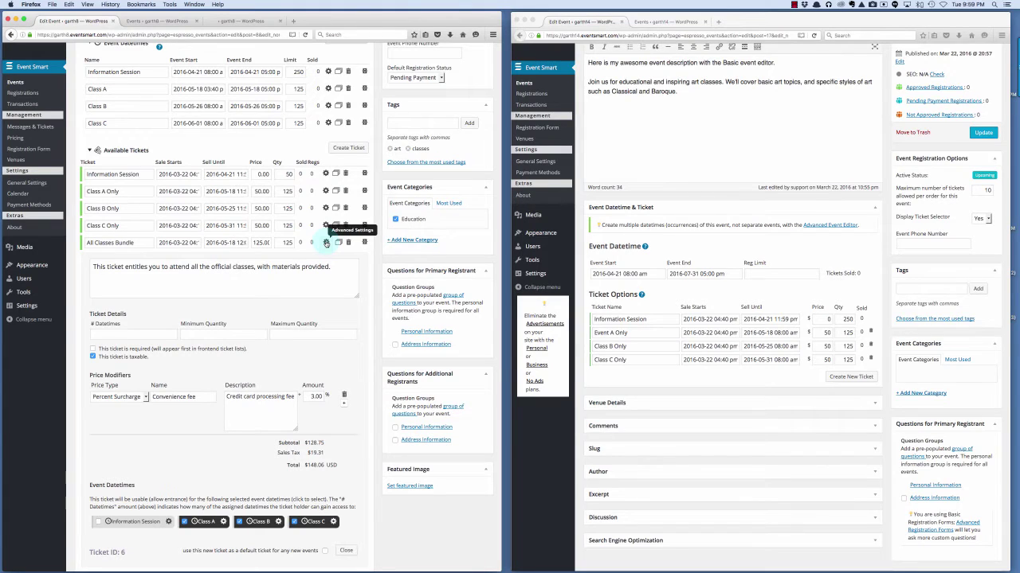
pyautogui.click(260, 191)
pyautogui.click(262, 225)
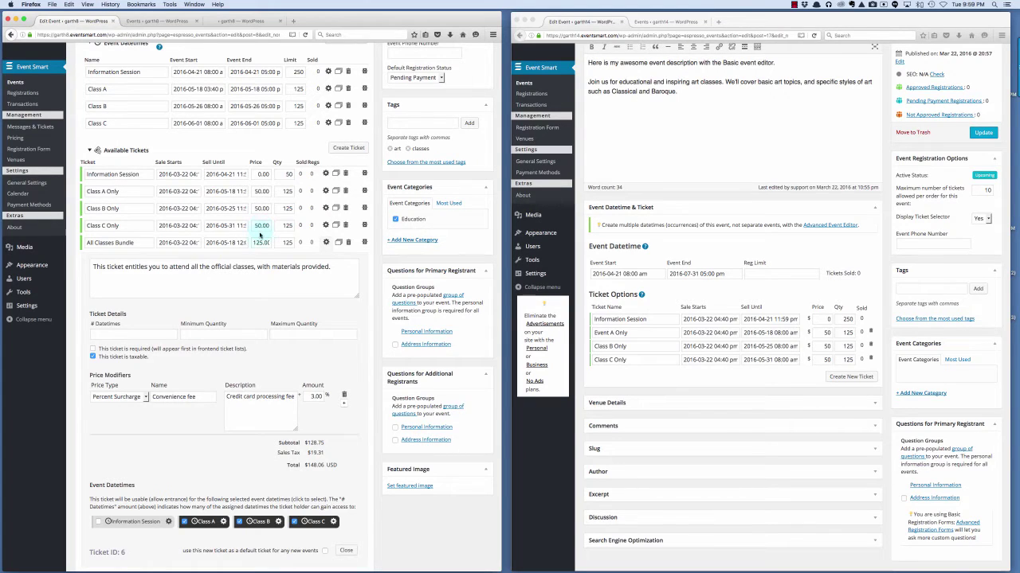
pyautogui.click(260, 242)
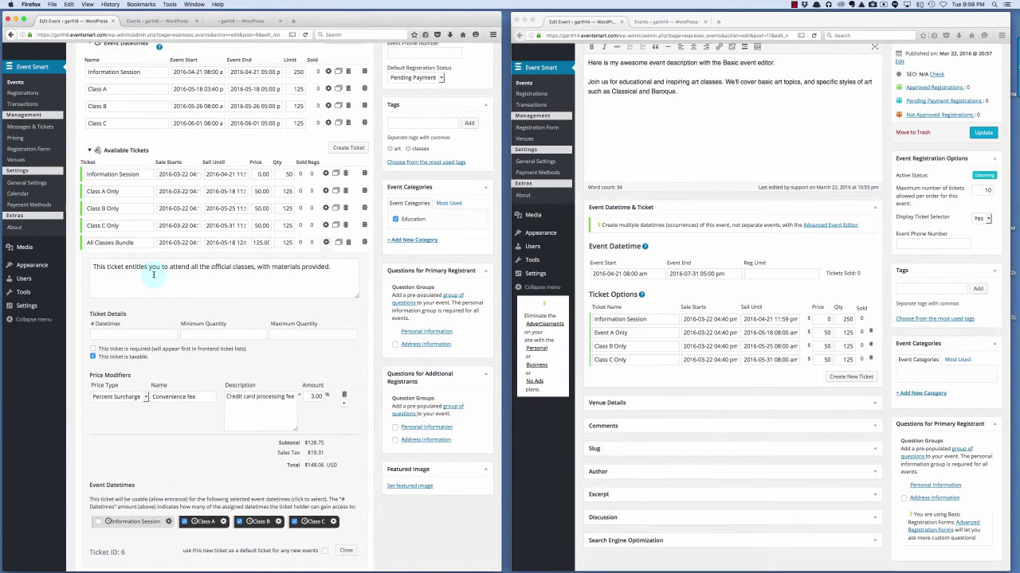
# Examine the All Classes Bundle's taxable option, convenience fee, total and assigned datetimes, and collapse its advanced settings
pyautogui.scroll(1, 155, 274)
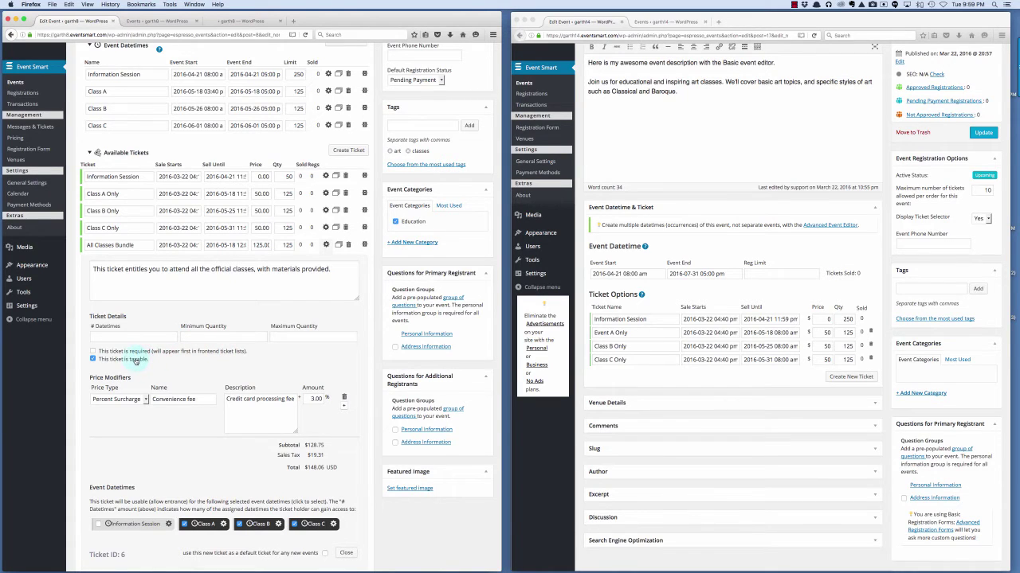
pyautogui.scroll(1, 137, 362)
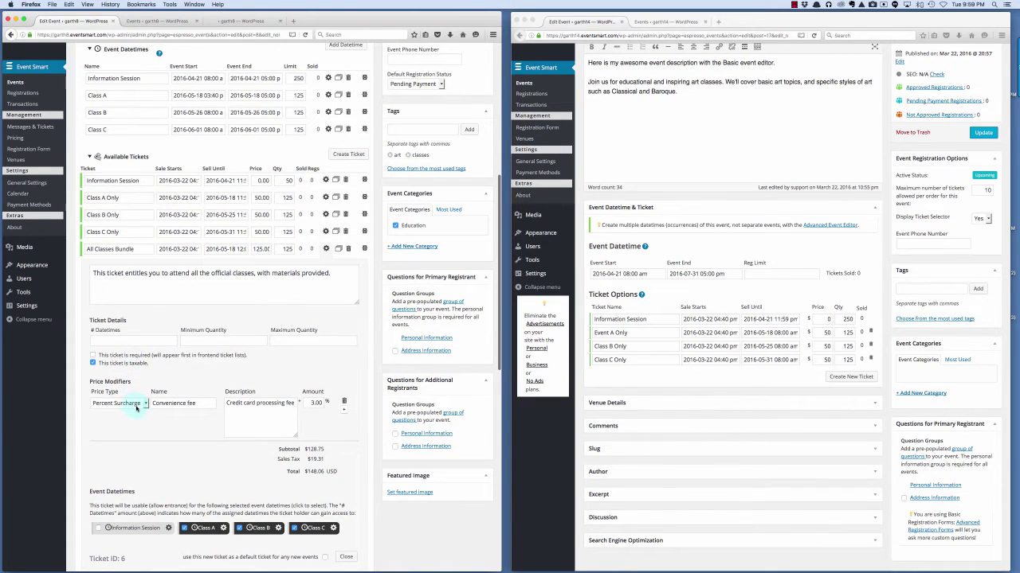
pyautogui.click(314, 410)
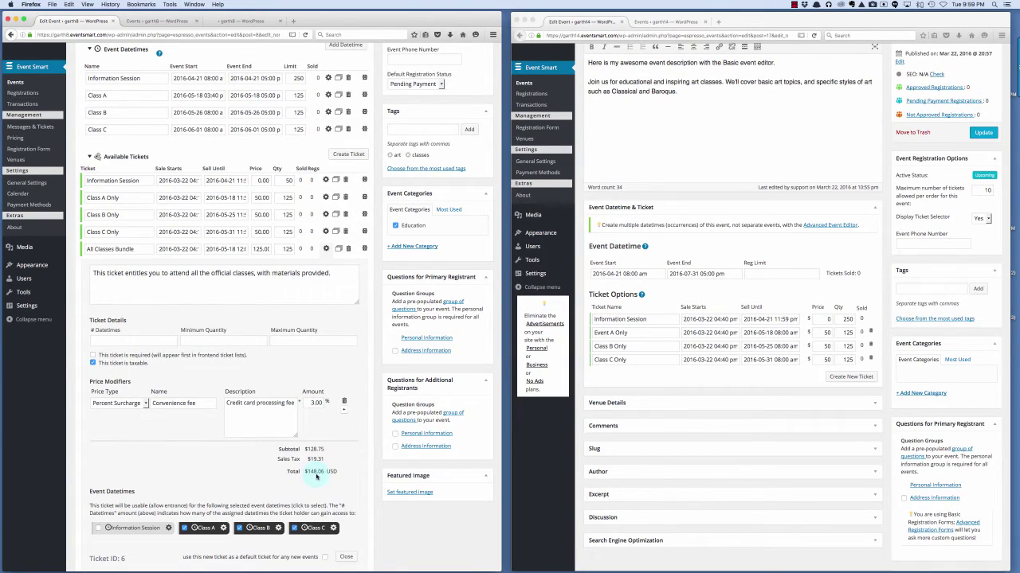
pyautogui.scroll(-1, 316, 476)
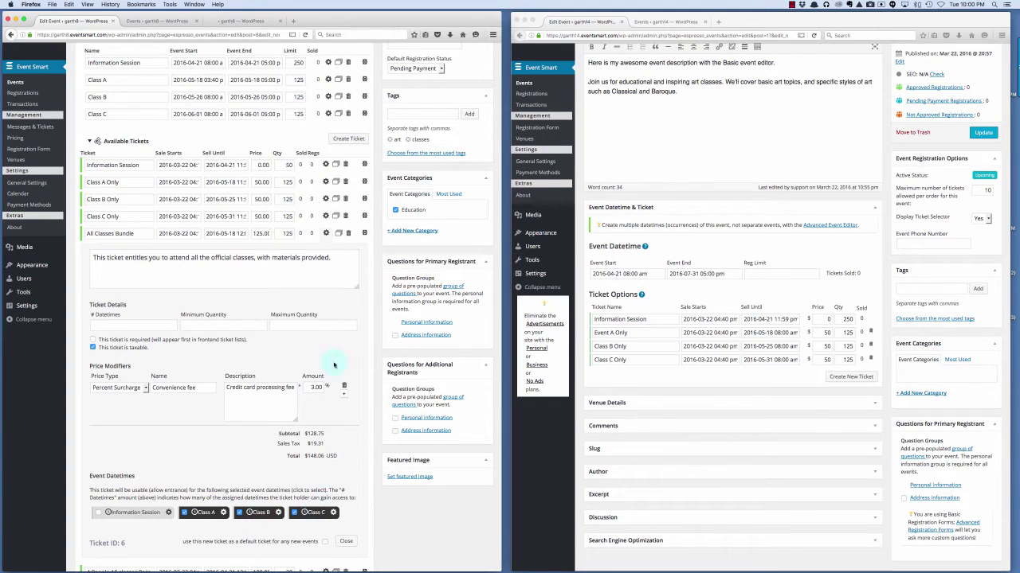
pyautogui.click(326, 236)
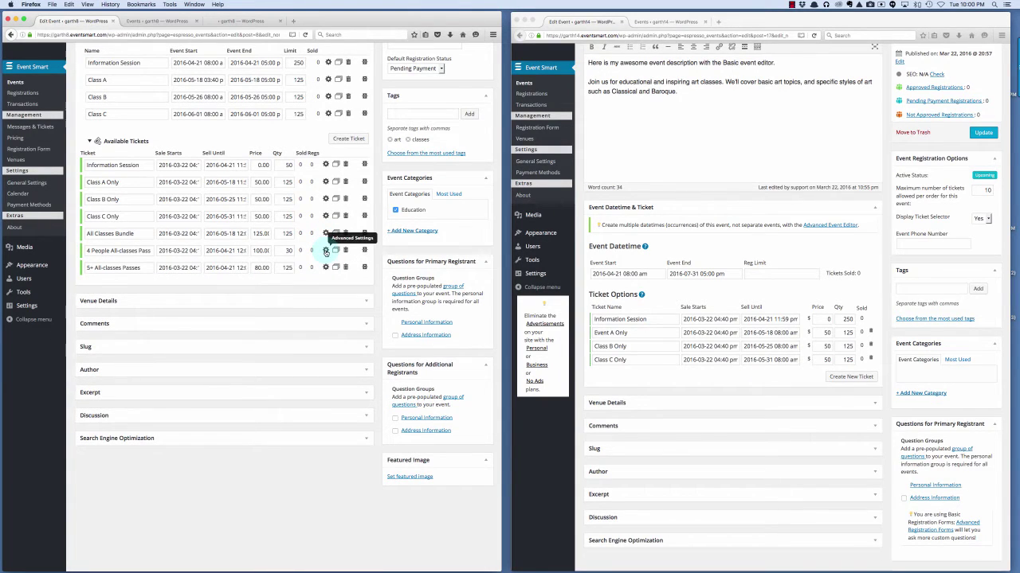
# Review the 4 People All-classes Pass ticket's assigned datetimes and minimum and maximum quantities, and collapse its advanced settings
pyautogui.click(326, 251)
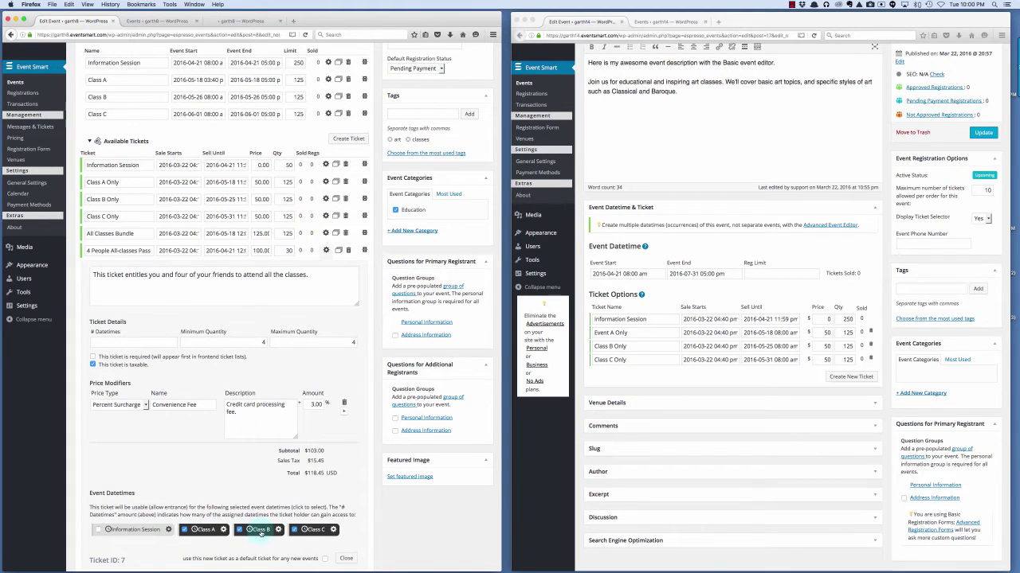
pyautogui.click(296, 530)
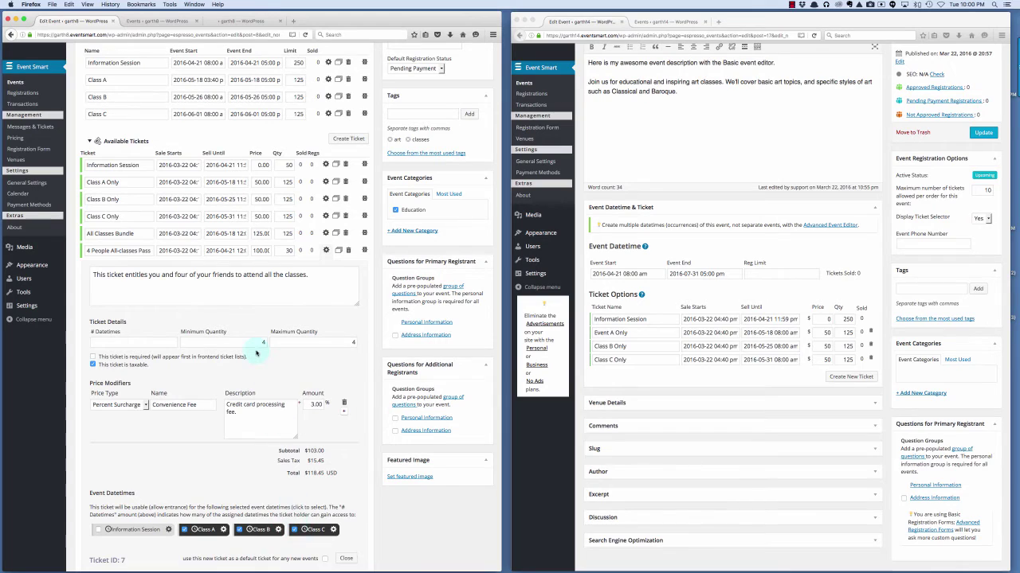
pyautogui.click(303, 345)
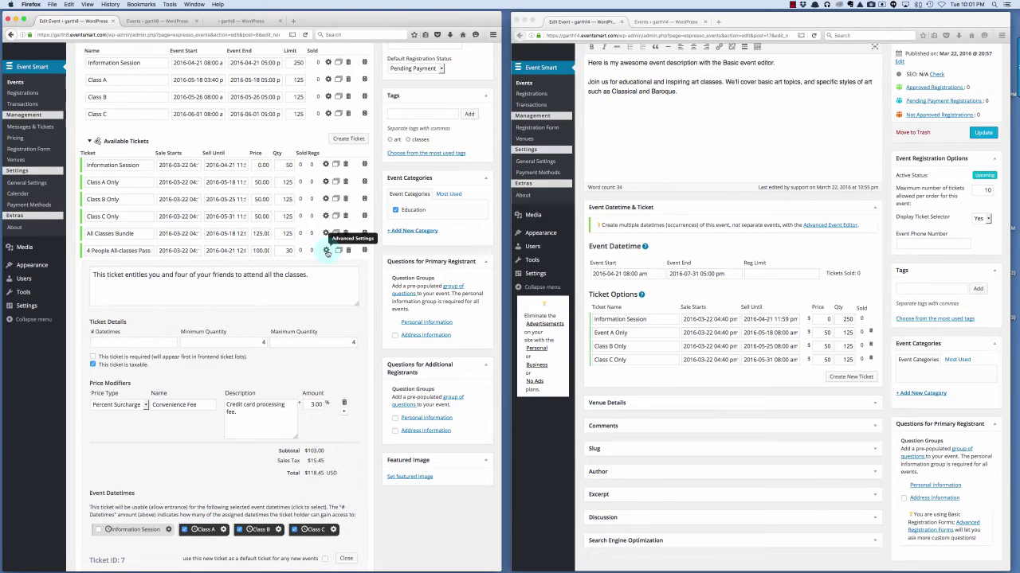
pyautogui.click(327, 253)
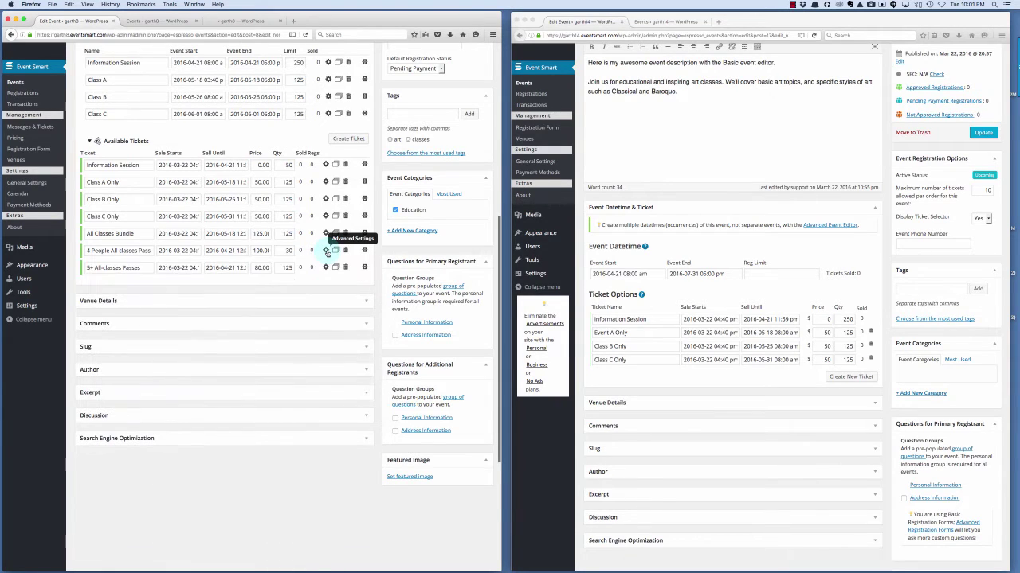
# Review the 5+ All-classes Passes ticket's description, quantity limits, price modifiers and datetimes, and collapse its advanced settings
pyautogui.click(326, 269)
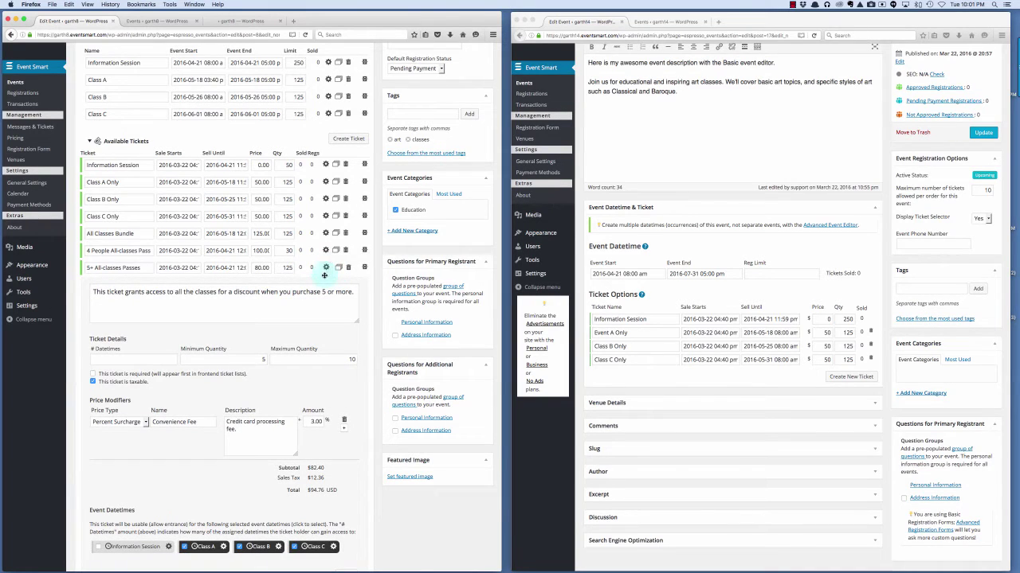
pyautogui.scroll(-1, 325, 279)
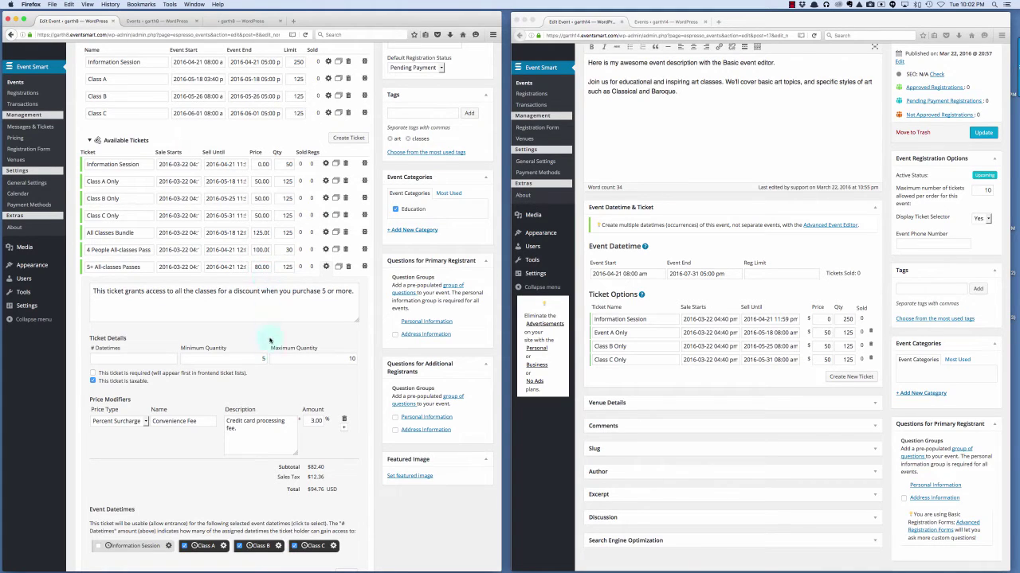
pyautogui.scroll(-2, 271, 373)
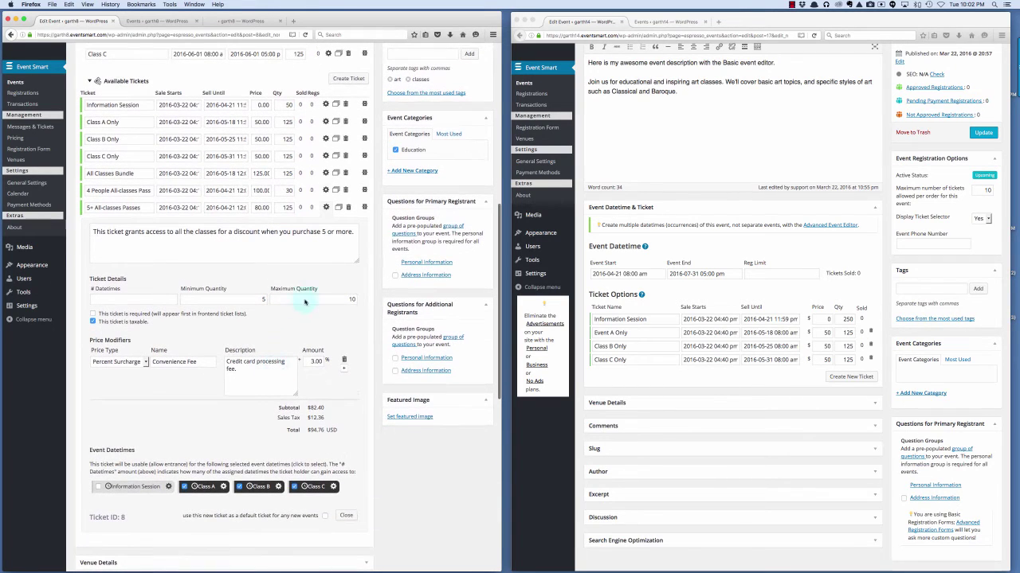
pyautogui.click(327, 210)
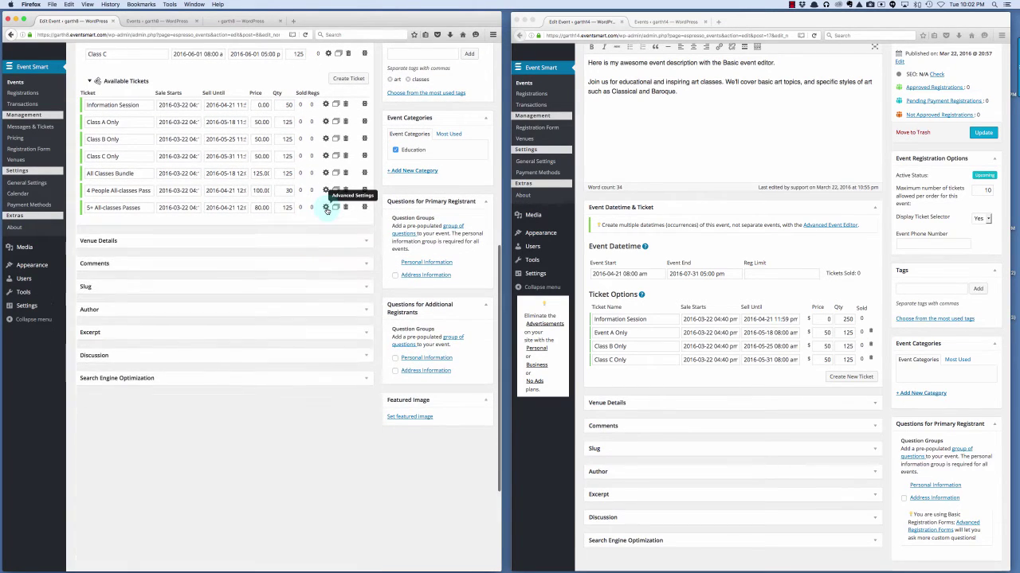
# Compare the event registration options of both editors and view the Default Registration Status choices in the Advanced Editor event
pyautogui.scroll(5, 327, 209)
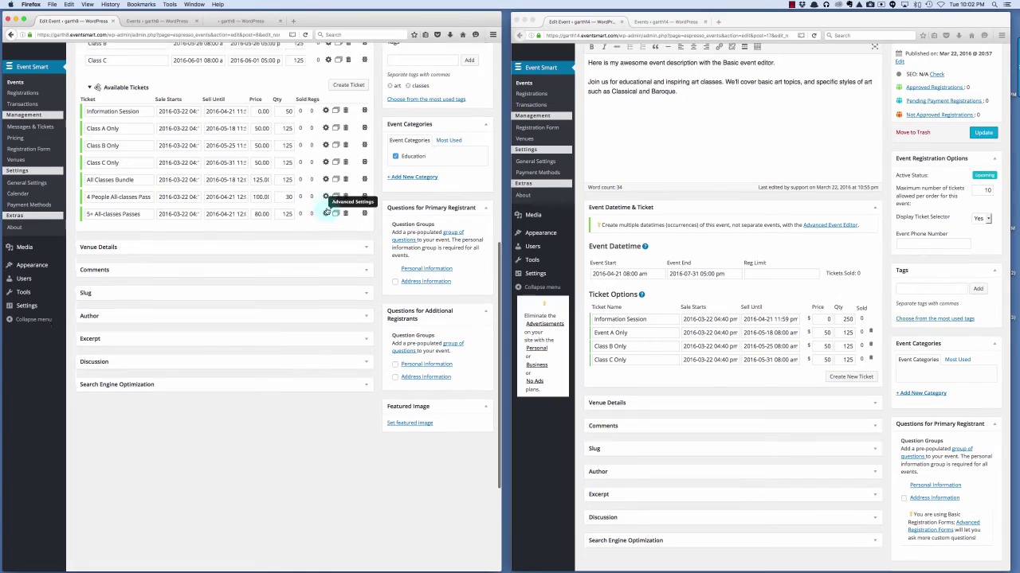
pyautogui.scroll(4, 326, 208)
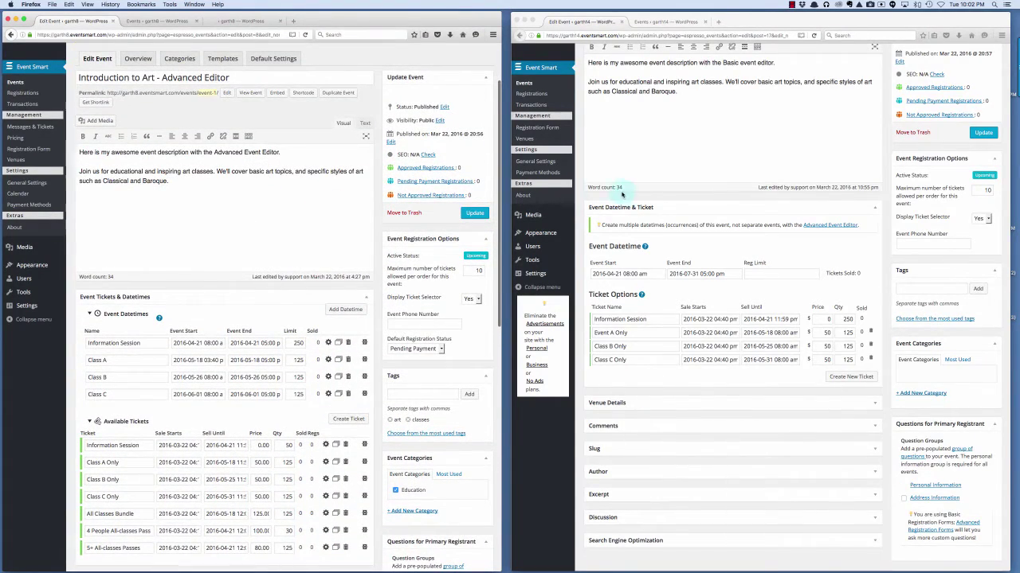
pyautogui.scroll(2, 641, 199)
pyautogui.scroll(1, 638, 197)
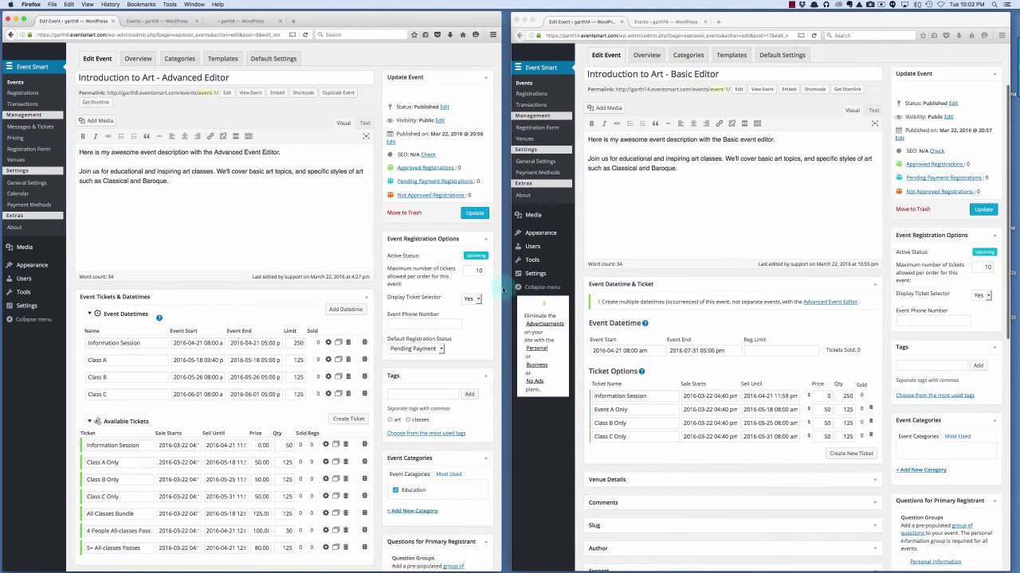
pyautogui.scroll(1, 446, 323)
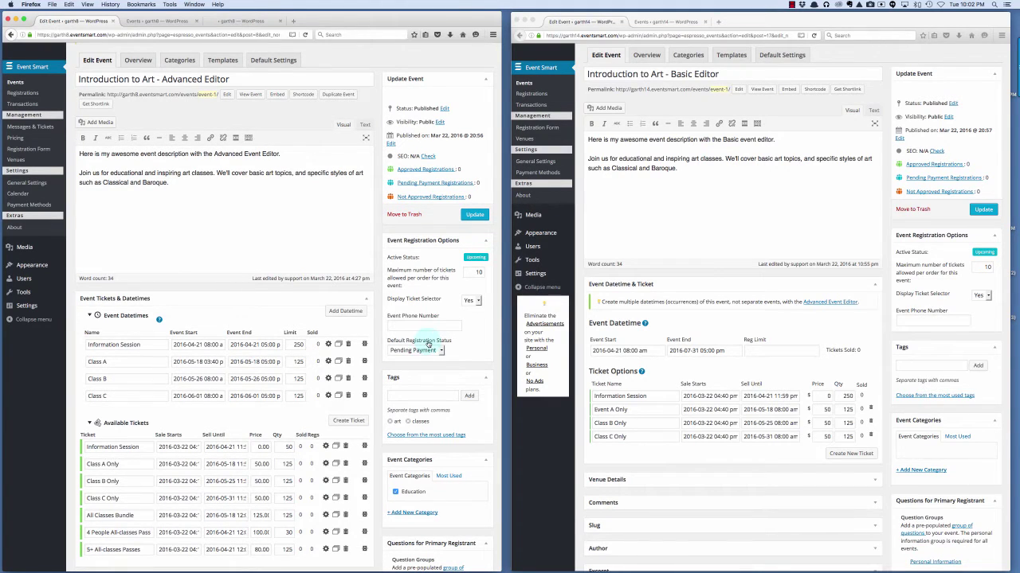
pyautogui.click(438, 351)
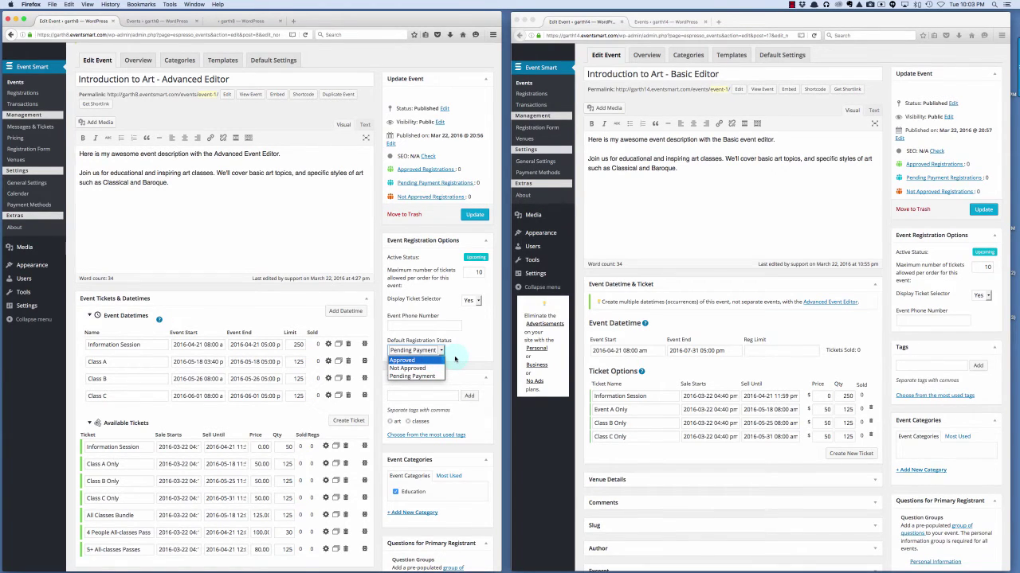
pyautogui.click(455, 359)
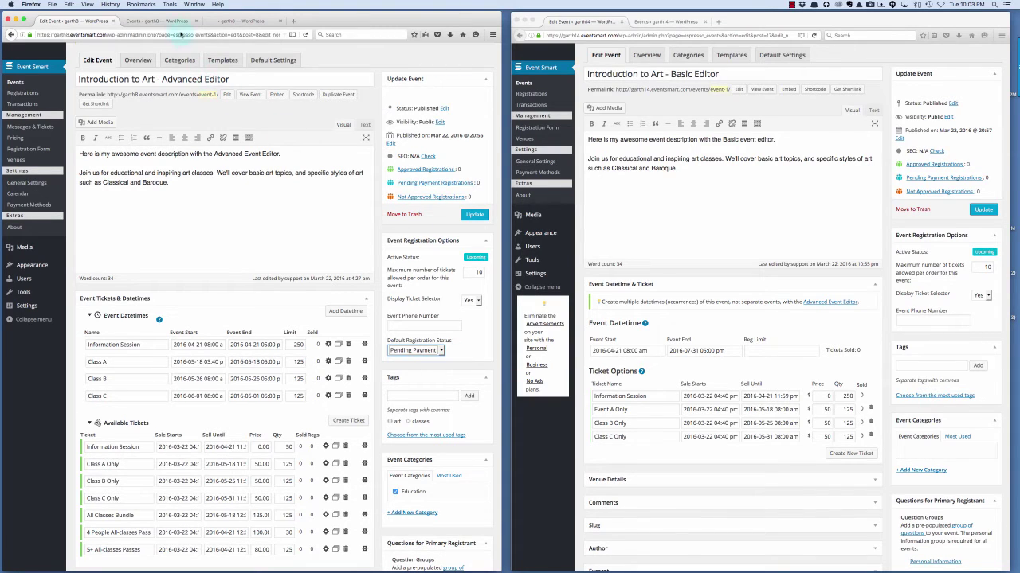
# Show the event template settings pages of both the Advanced Editor and Basic Editor sites side by side
pyautogui.click(174, 21)
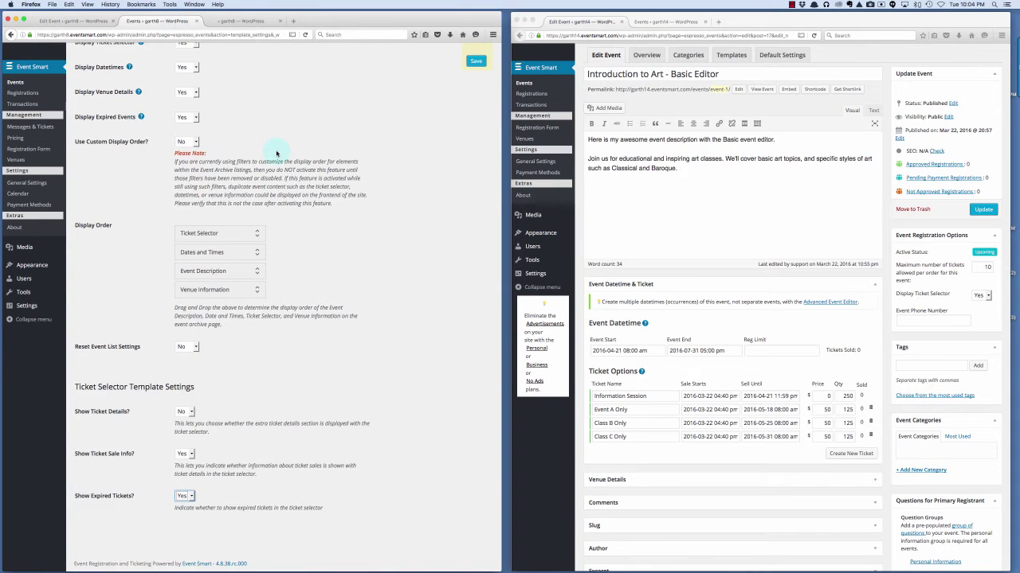
pyautogui.scroll(5, 275, 152)
pyautogui.scroll(10, 276, 153)
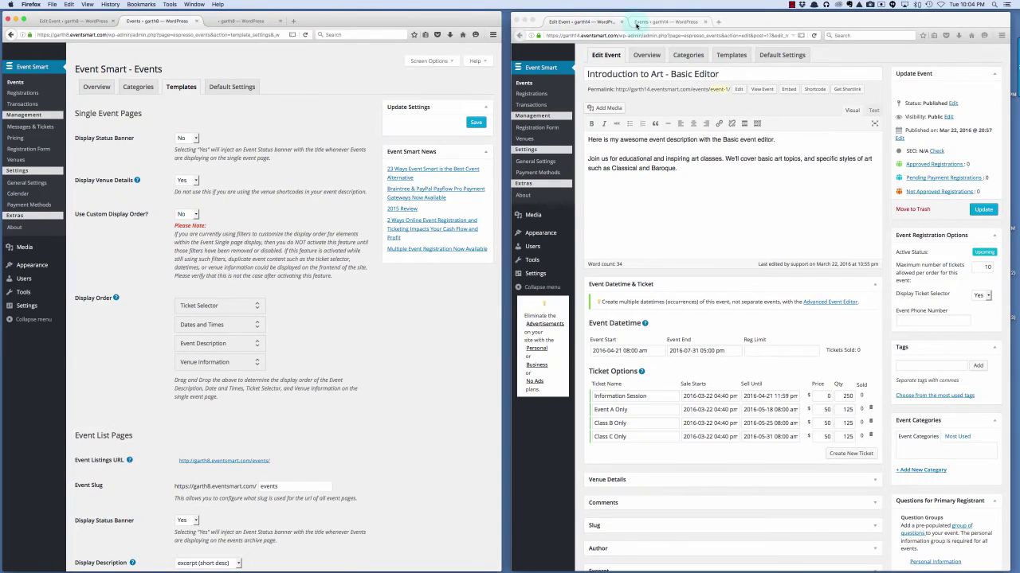
pyautogui.click(638, 21)
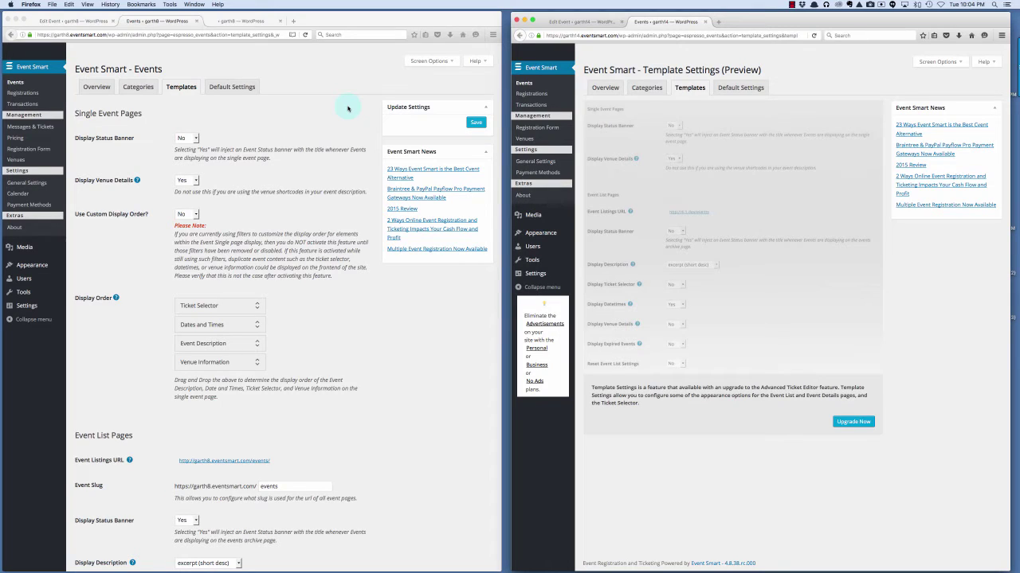
# Examine the single event page, event list page and ticket selector template settings, and compare them with the Basic site's preview
pyautogui.click(170, 117)
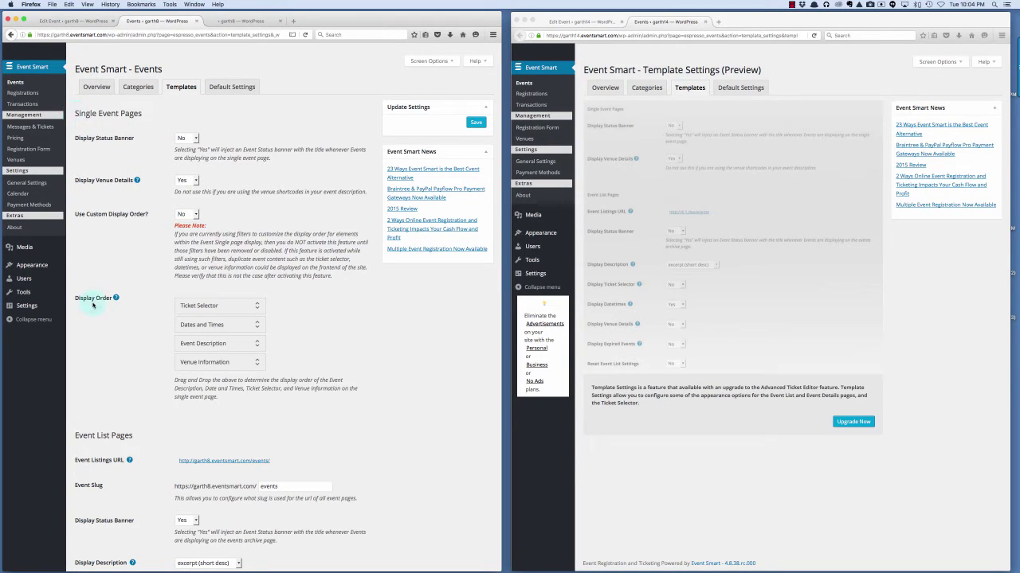
pyautogui.scroll(-8, 136, 443)
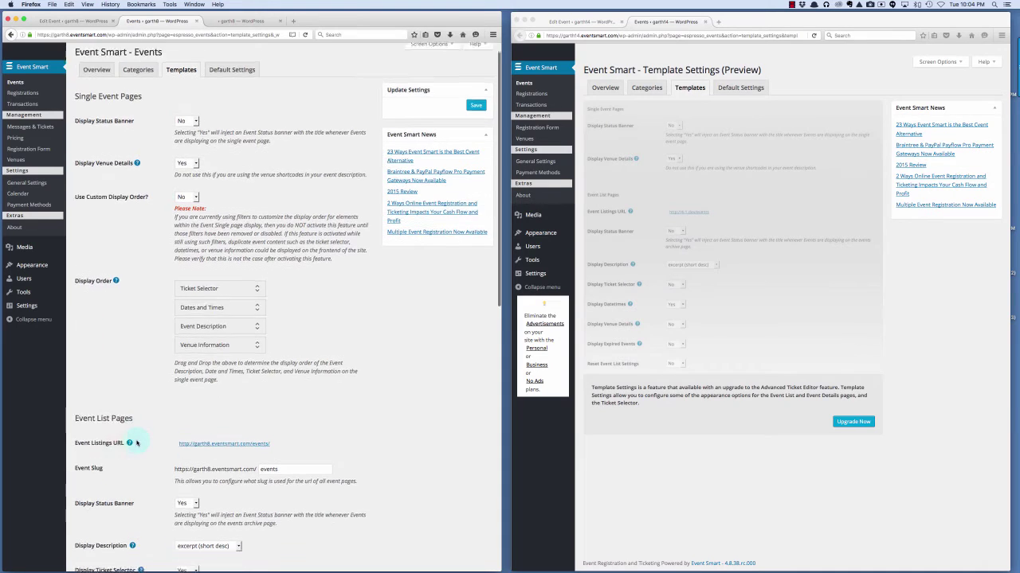
pyautogui.scroll(-6, 136, 434)
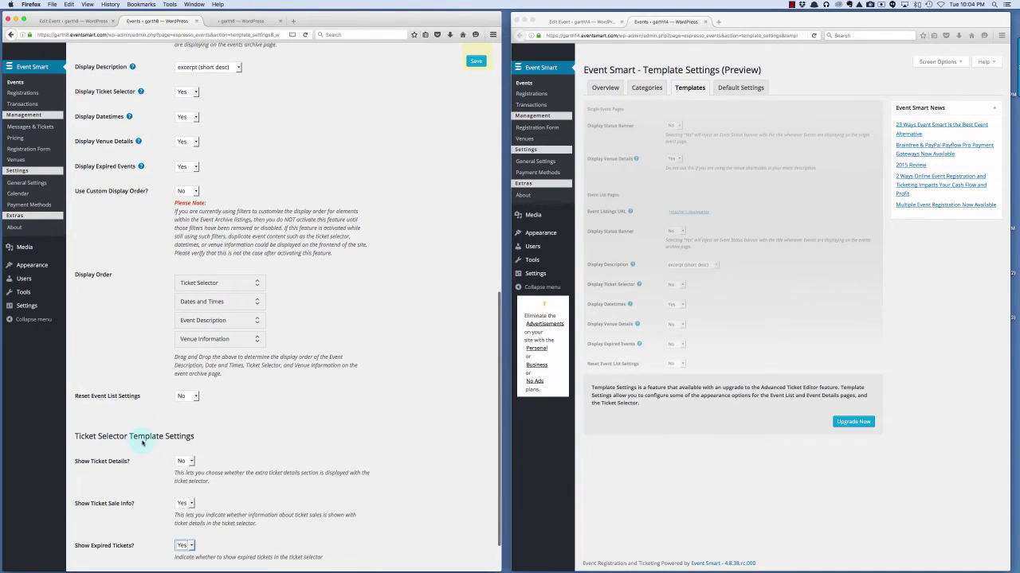
pyautogui.scroll(15, 142, 443)
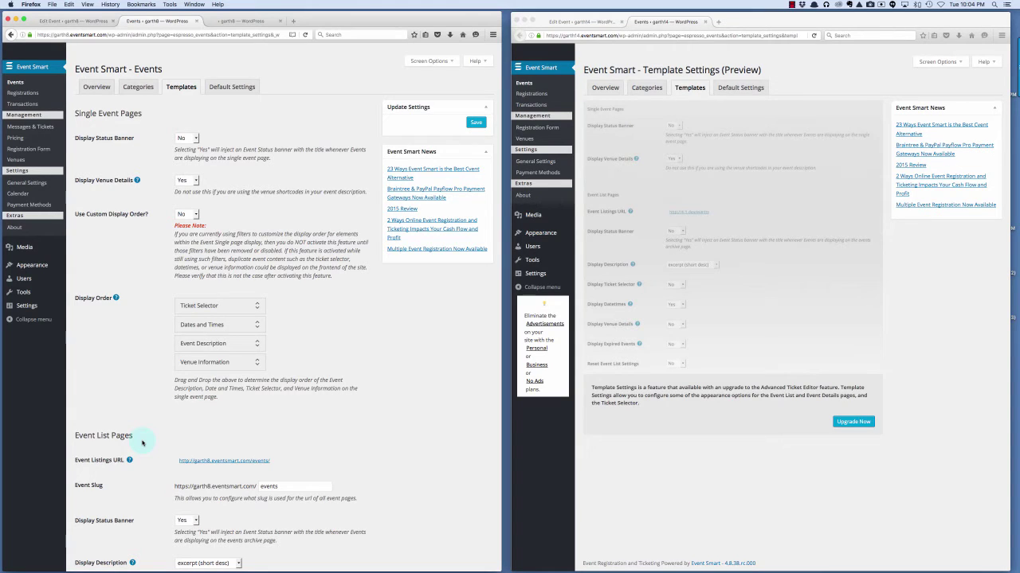
pyautogui.click(609, 446)
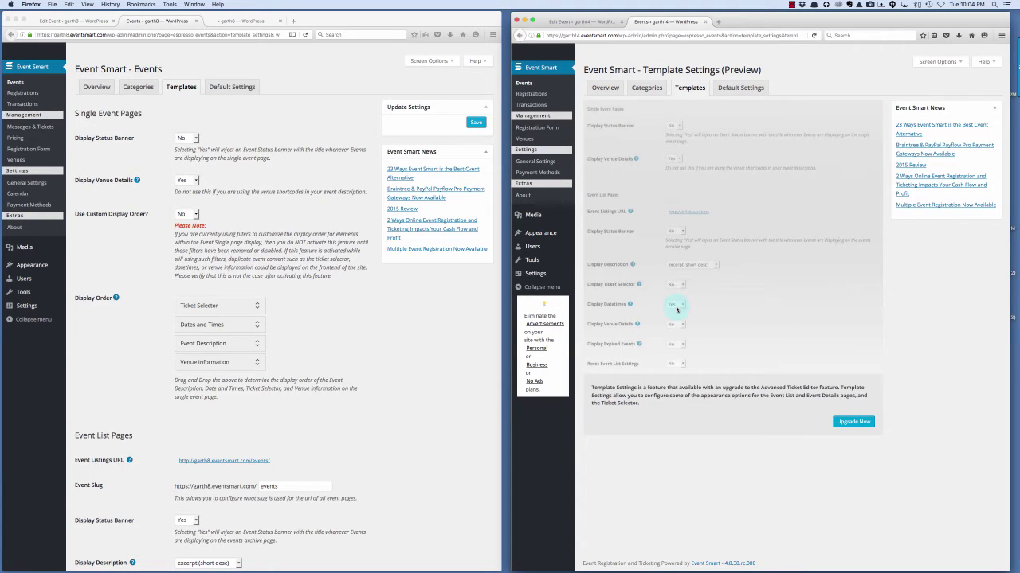
# Set Use Custom Display Order to Yes for single event pages in the Advanced Editor site's template settings
pyautogui.click(257, 128)
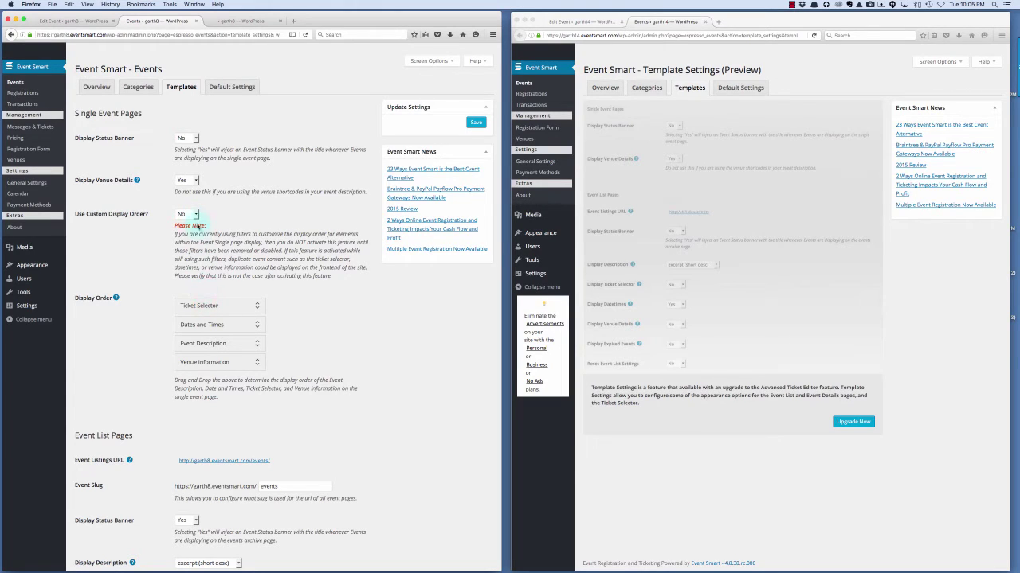
pyautogui.click(189, 215)
pyautogui.click(189, 228)
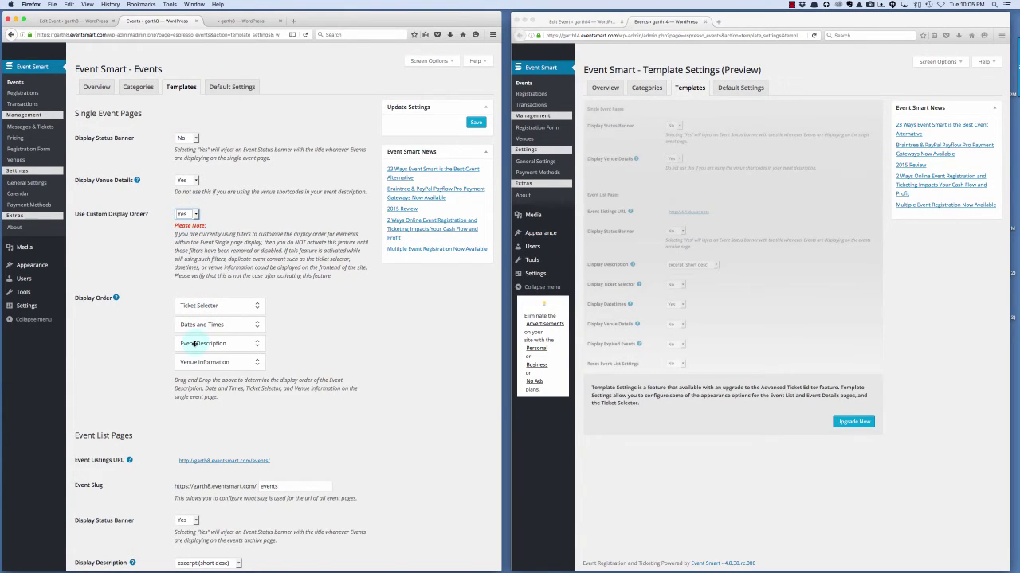
# Arrange the single event page display order as Ticket Selector, Event Description, Dates and Times, Venue Information, with Use Custom Display Order set to Yes
pyautogui.moveTo(194, 343); pyautogui.dragTo(193, 302)
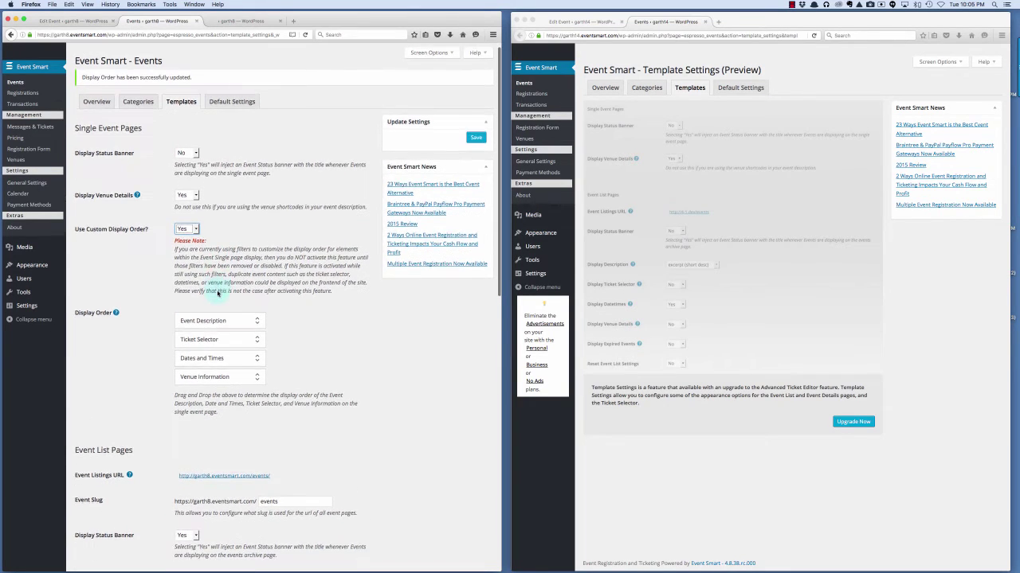
pyautogui.click(188, 237)
pyautogui.click(189, 255)
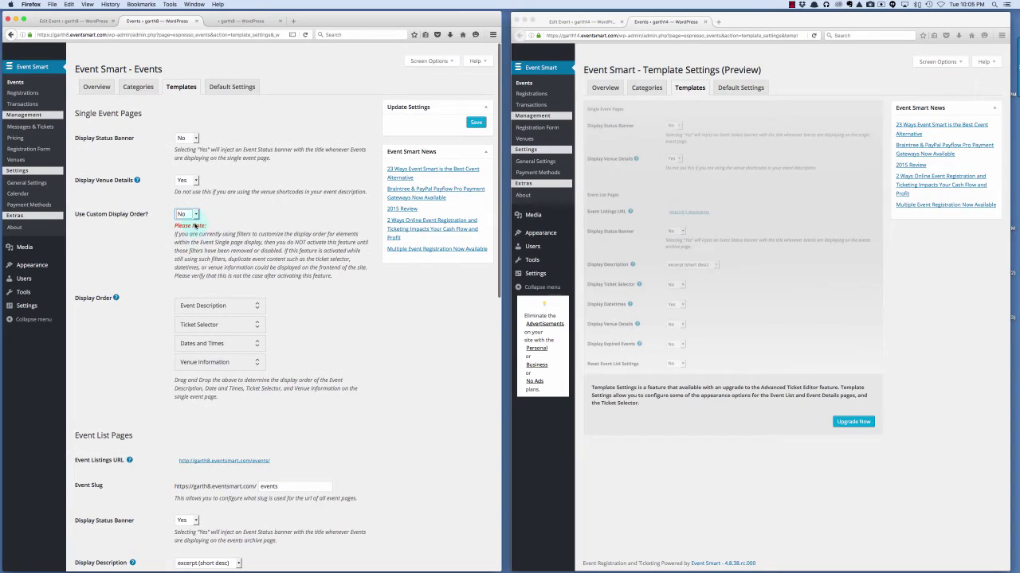
pyautogui.click(195, 215)
pyautogui.click(188, 226)
pyautogui.moveTo(197, 305); pyautogui.dragTo(196, 329)
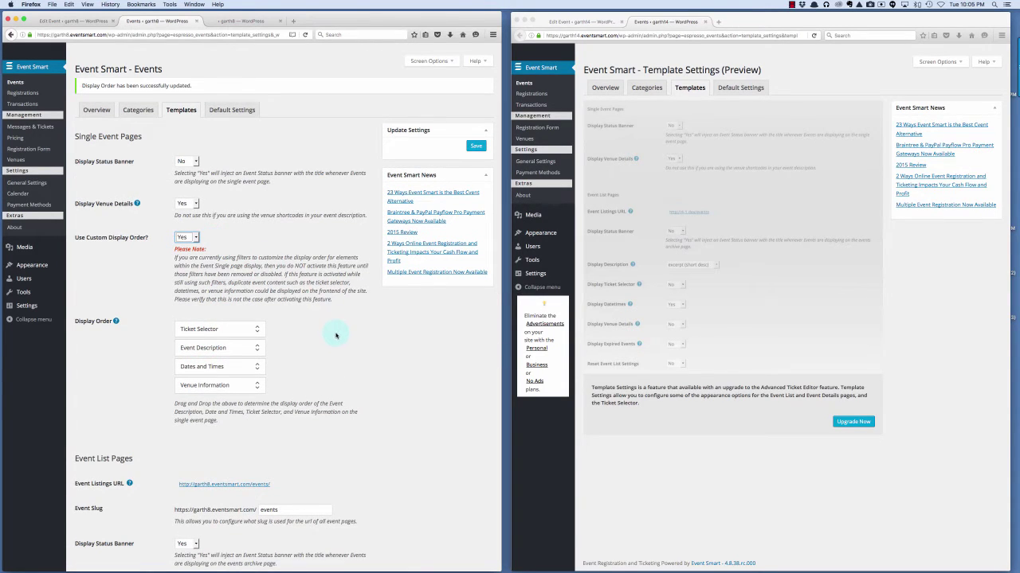
# Examine the Advanced Editor site's event list page settings, including event slug and display order, and its ticket selector template settings
pyautogui.scroll(-3, 336, 336)
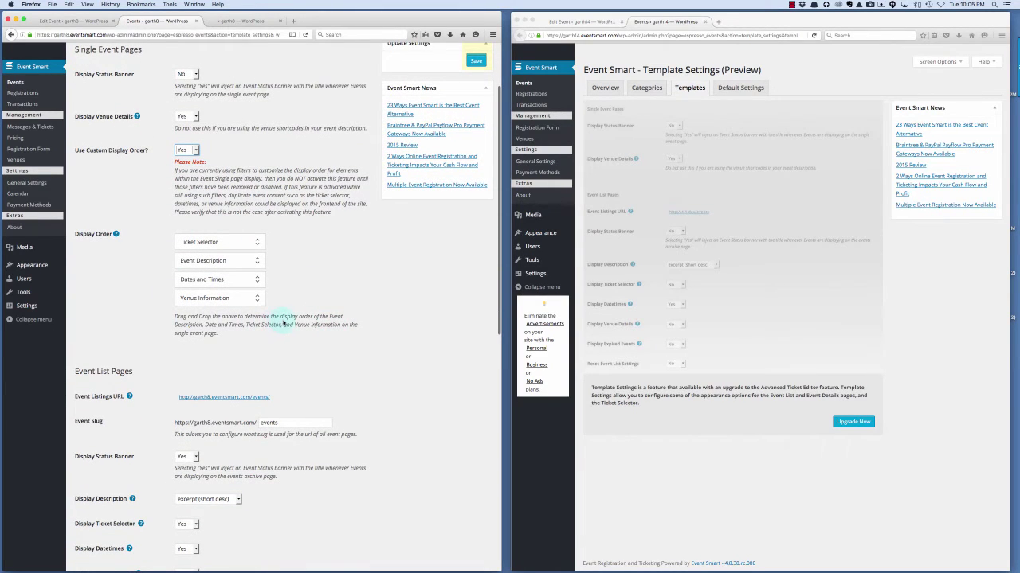
pyautogui.scroll(-2, 282, 322)
pyautogui.scroll(-3, 293, 311)
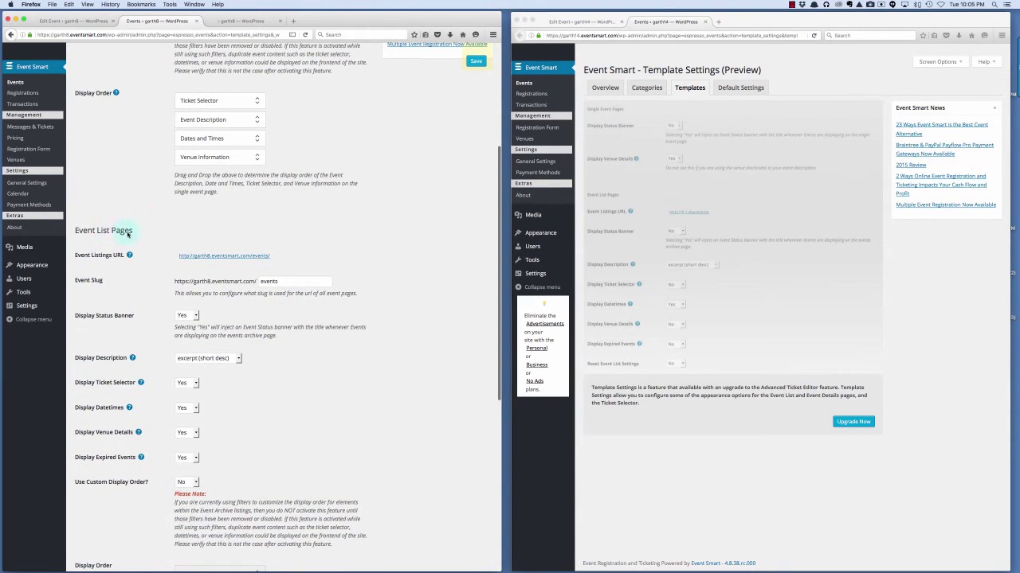
pyautogui.click(267, 281)
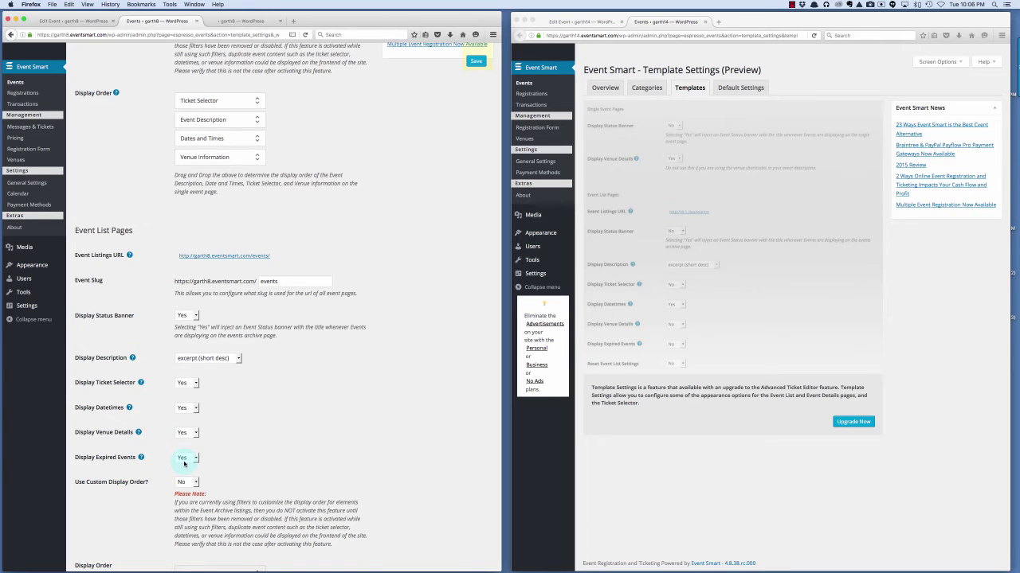
pyautogui.scroll(-3, 215, 474)
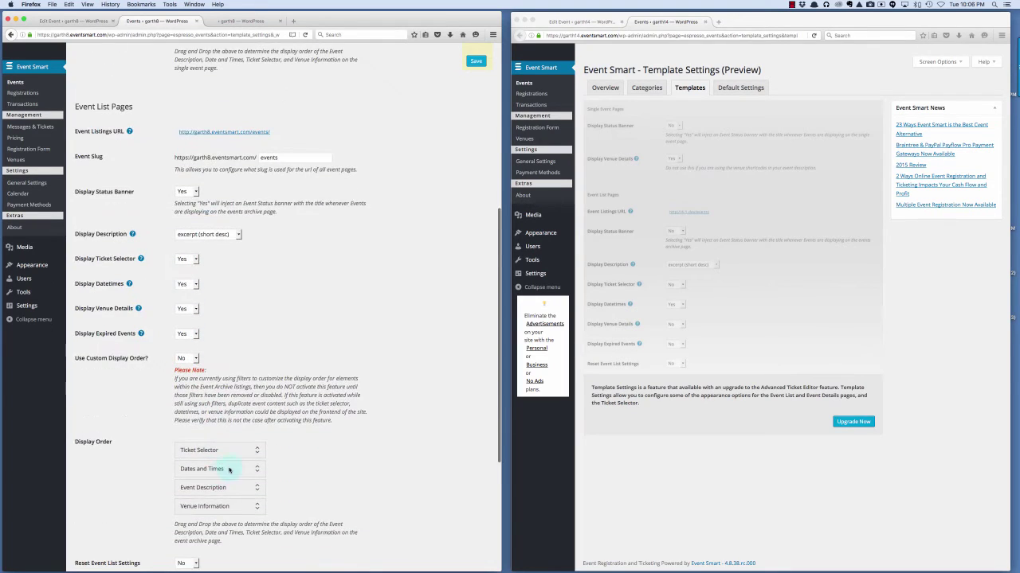
pyautogui.scroll(-2, 229, 470)
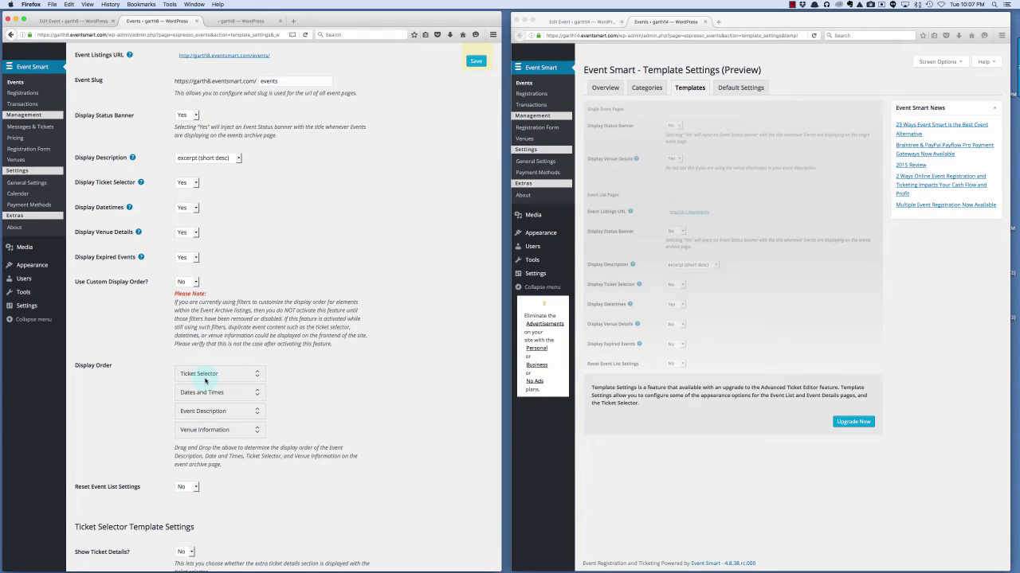
pyautogui.scroll(-3, 219, 381)
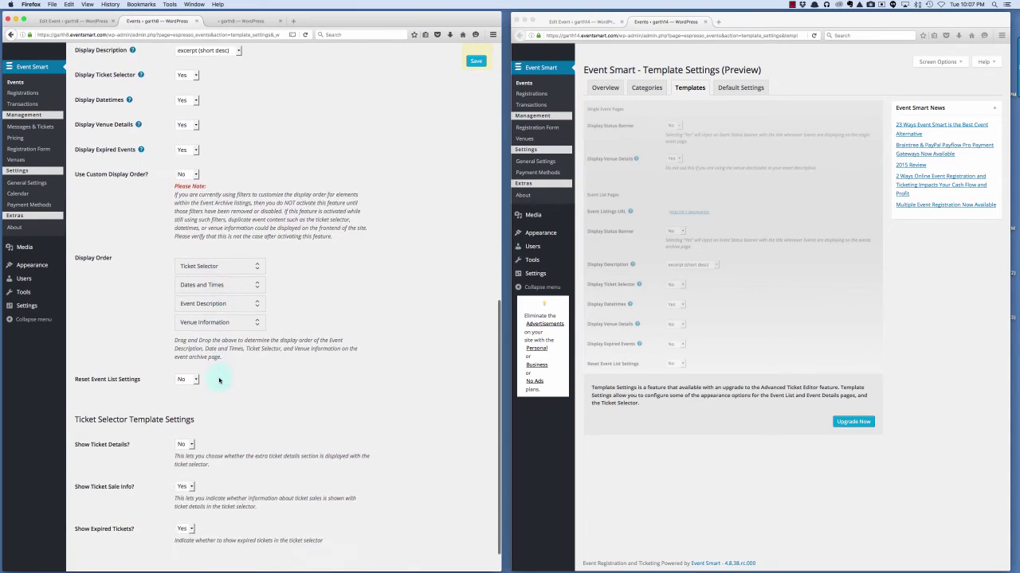
pyautogui.scroll(-1, 219, 381)
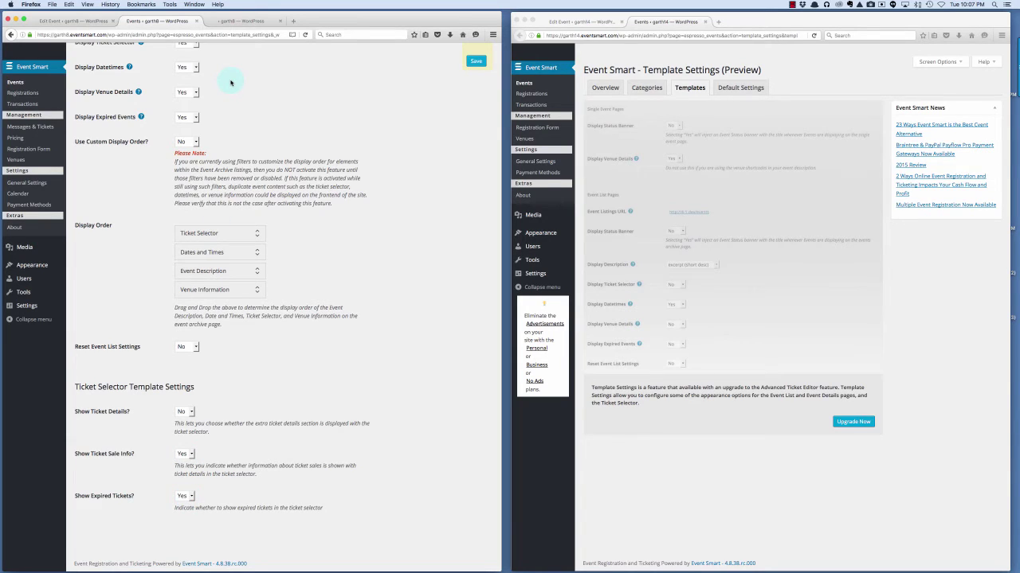
# View the Advanced Editor site's default pricing and its available price types
pyautogui.click(245, 22)
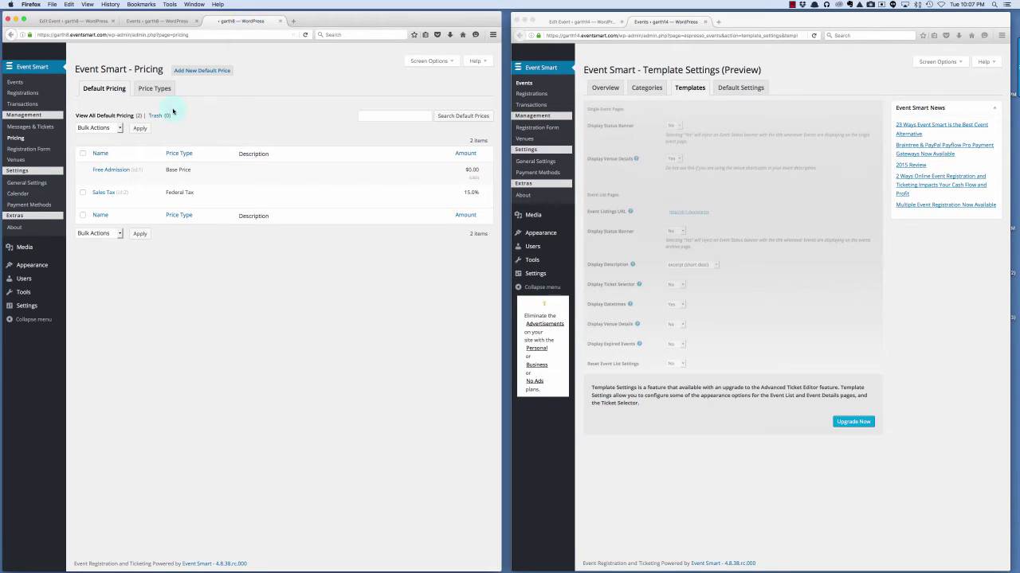
pyautogui.moveTo(121, 189)
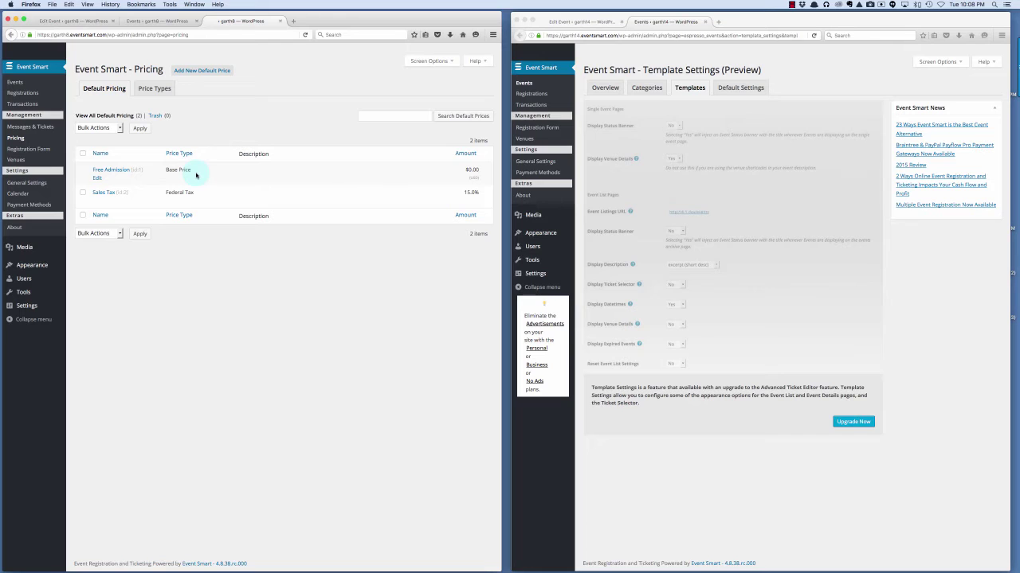
pyautogui.click(157, 91)
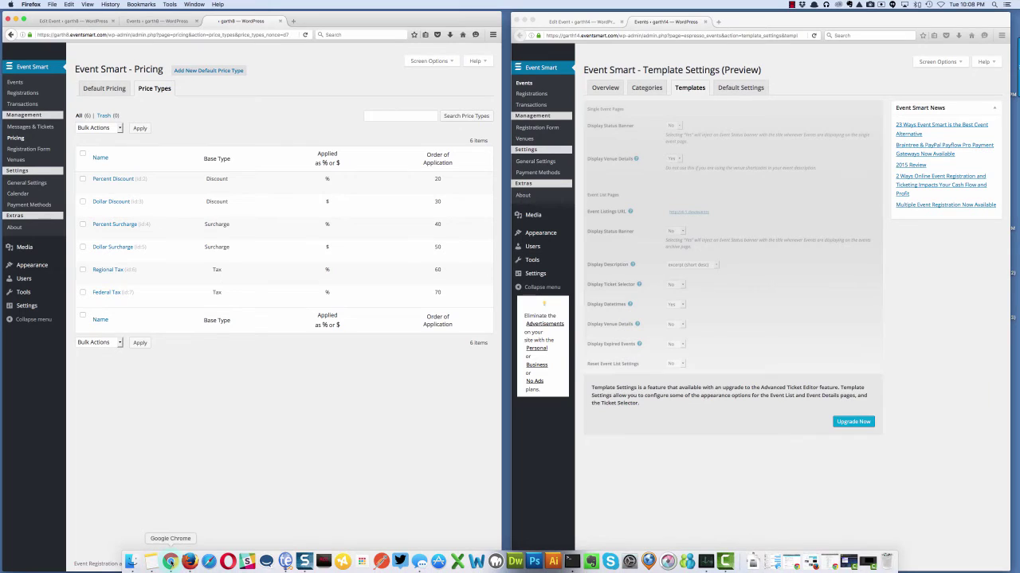
# Show the public Introduction to Art event page beside the Advanced Editor site's single event page template settings
pyautogui.rightClick(170, 562)
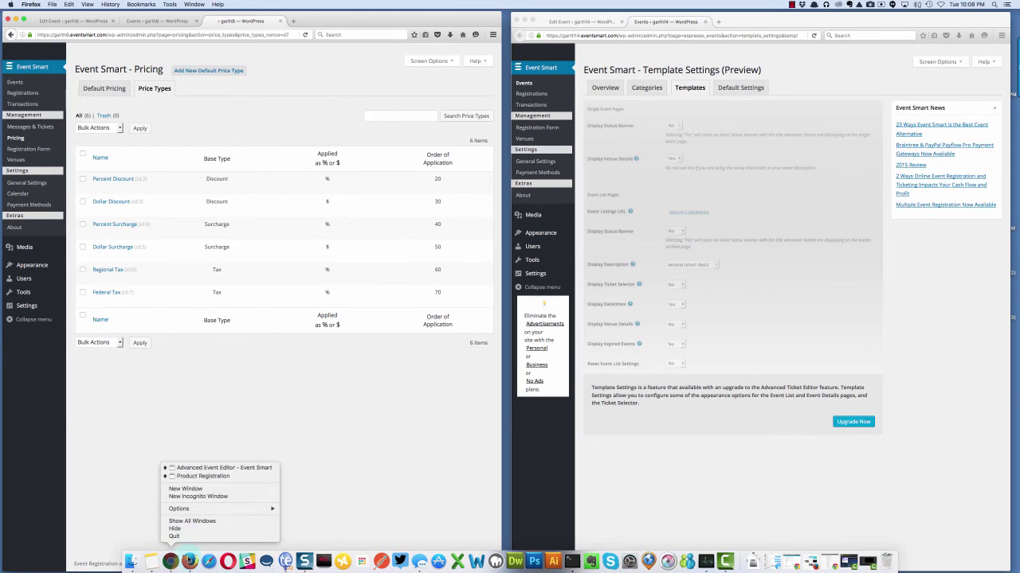
pyautogui.rightClick(189, 562)
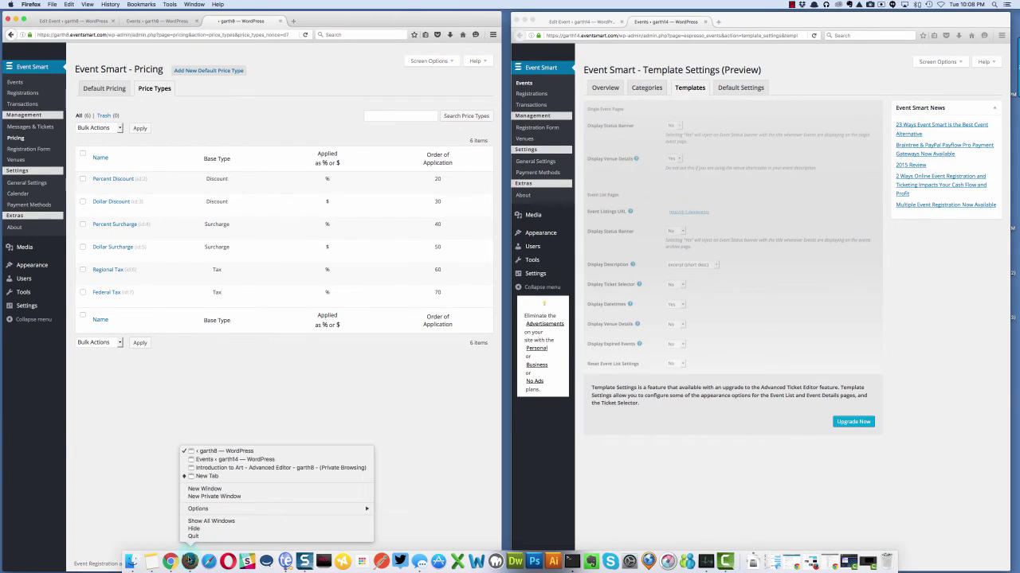
pyautogui.click(234, 469)
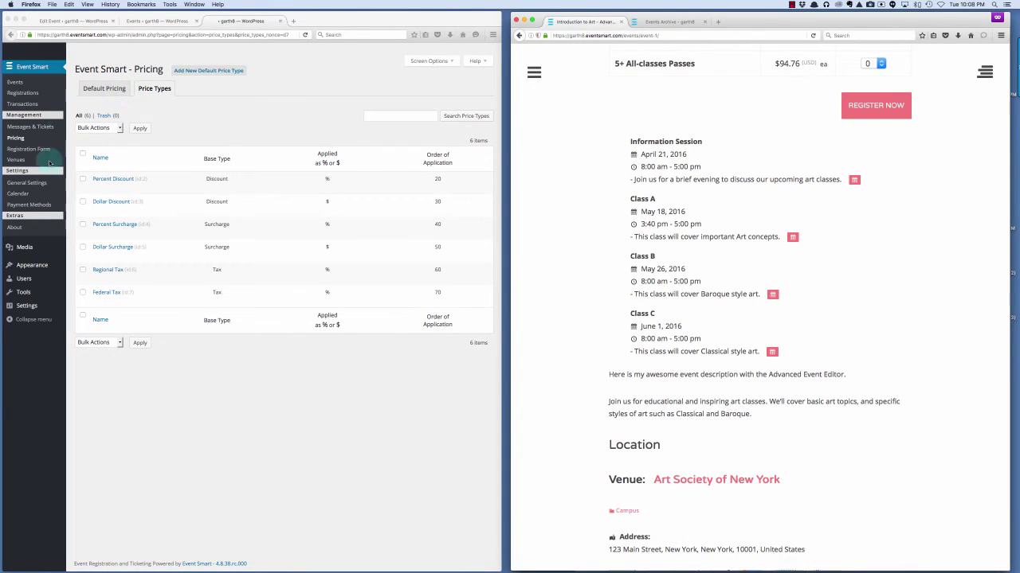
pyautogui.click(20, 84)
pyautogui.click(19, 84)
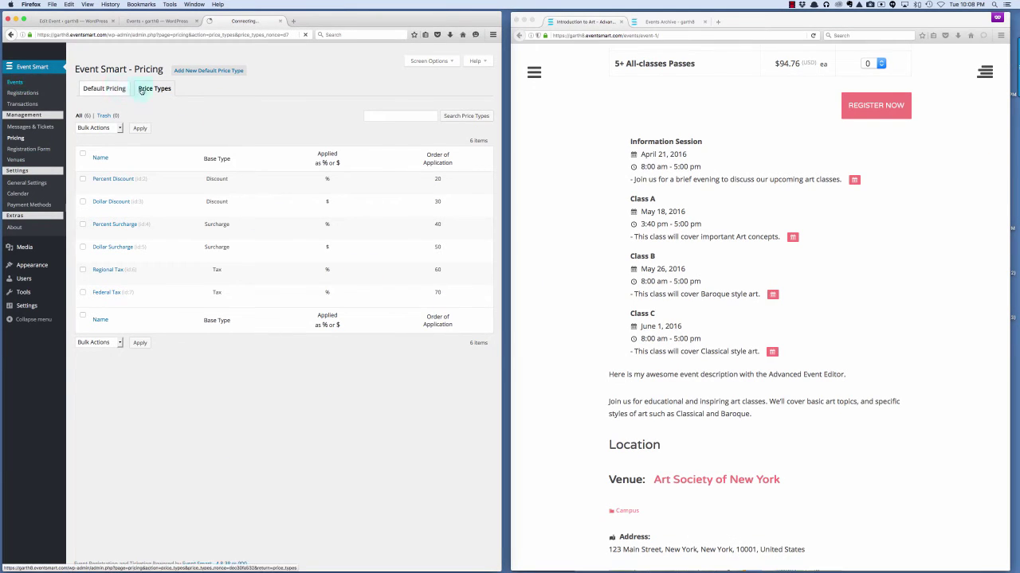
pyautogui.click(198, 98)
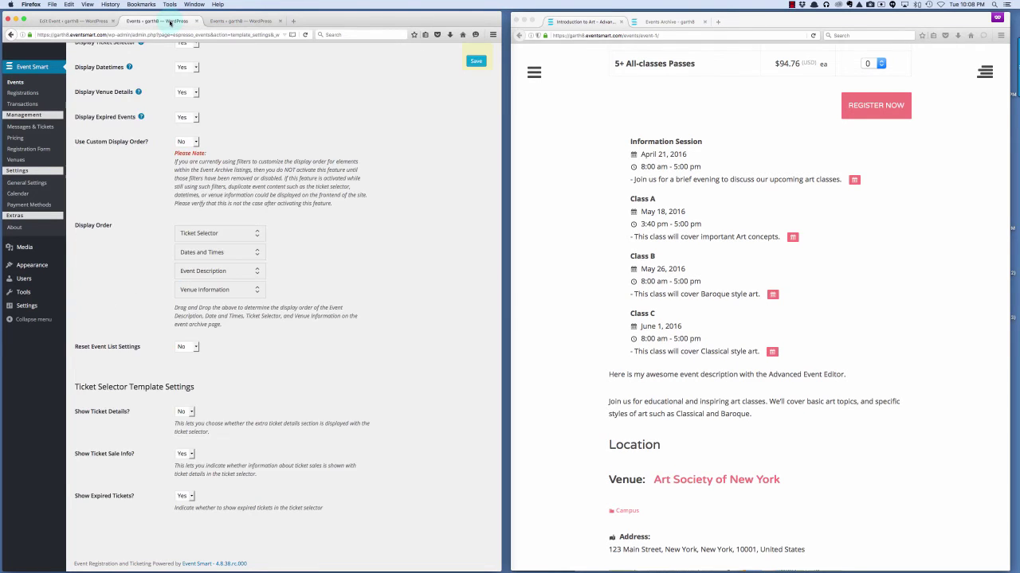
pyautogui.scroll(5, 220, 146)
pyautogui.scroll(5, 223, 152)
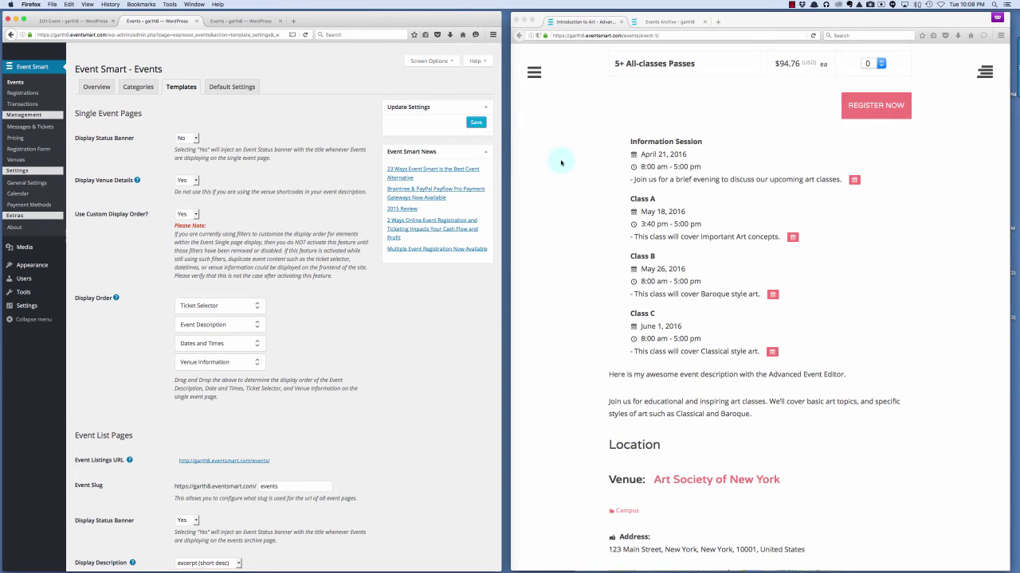
# Reload the public Introduction to Art event page and review its ticket selector
pyautogui.scroll(10, 562, 167)
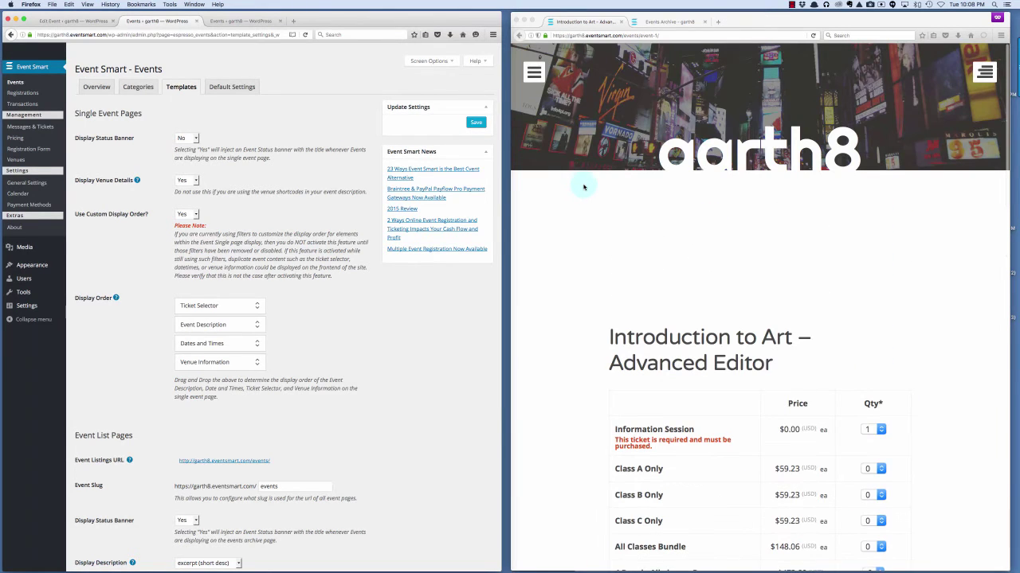
pyautogui.scroll(-5, 584, 187)
pyautogui.scroll(5, 584, 186)
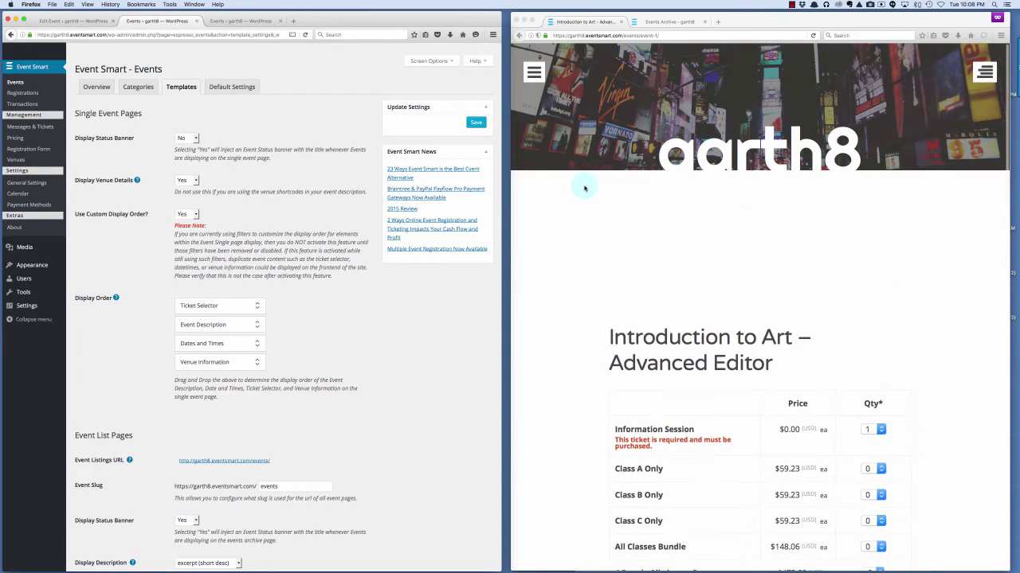
pyautogui.click(813, 35)
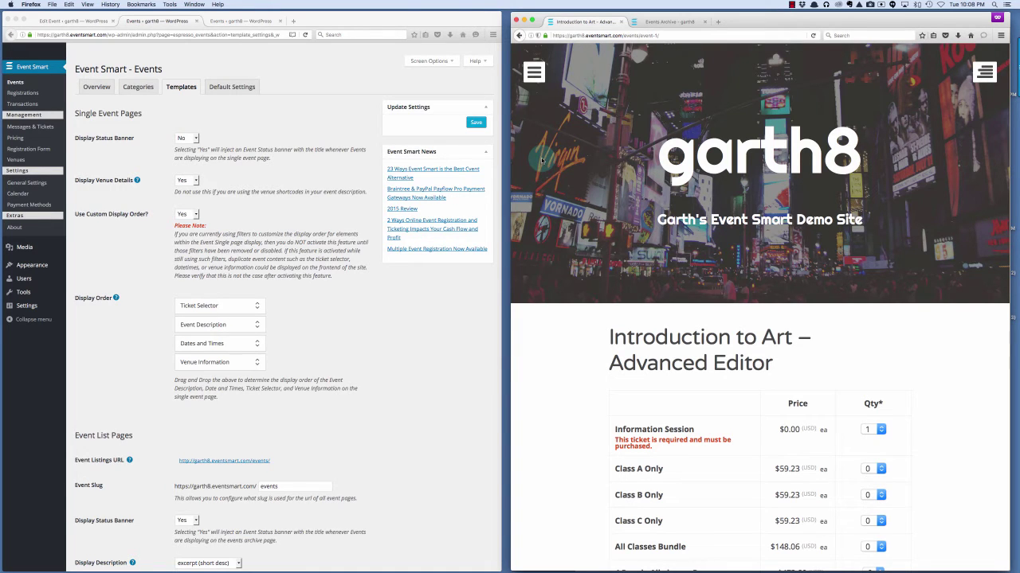
pyautogui.scroll(-5, 571, 358)
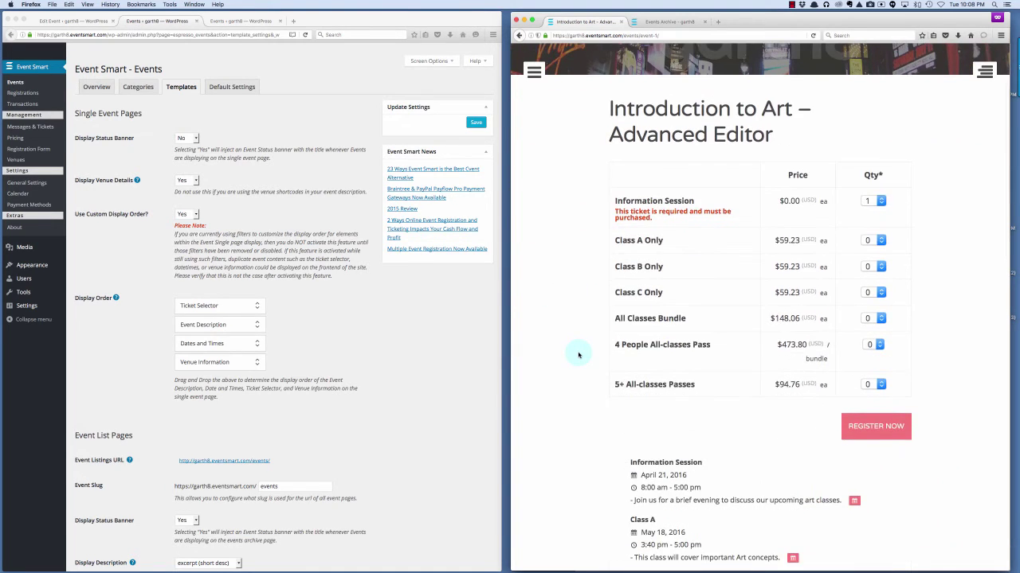
pyautogui.scroll(3, 579, 355)
# Set Show Ticket Details to Yes in the ticket selector template settings and save the template settings
pyautogui.scroll(-5, 344, 328)
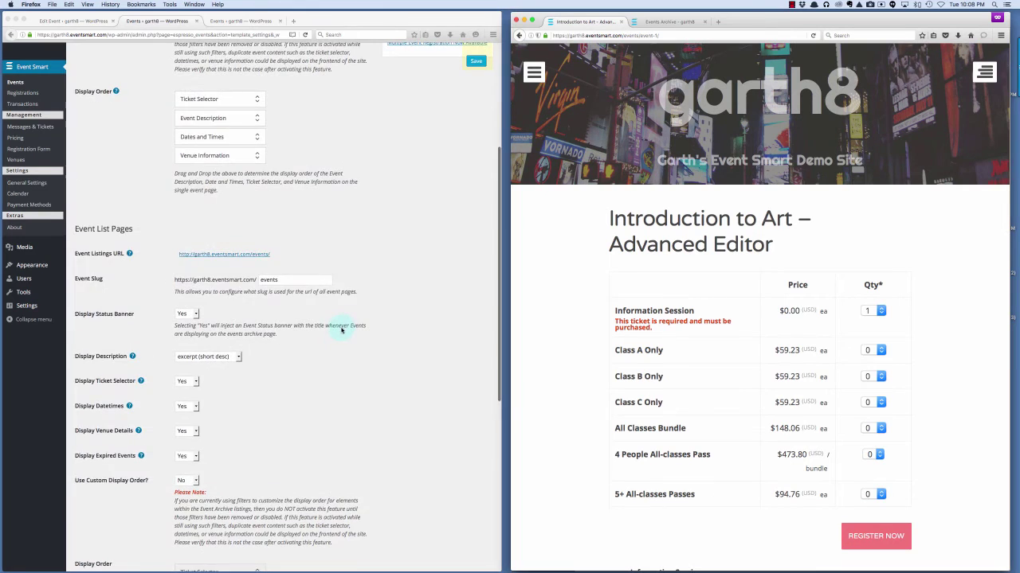
pyautogui.scroll(-8, 341, 330)
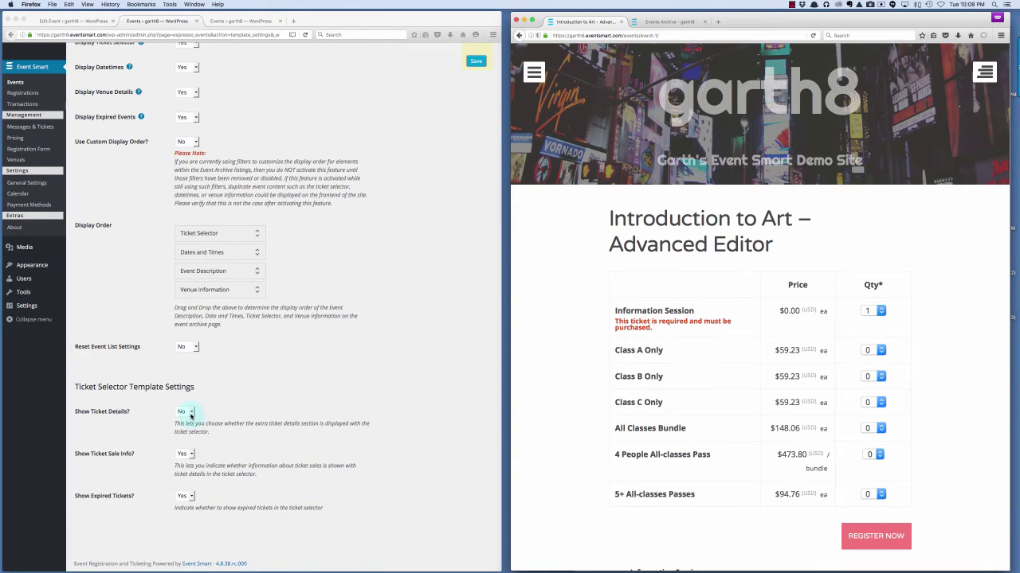
pyautogui.click(184, 413)
pyautogui.scroll(10, 264, 414)
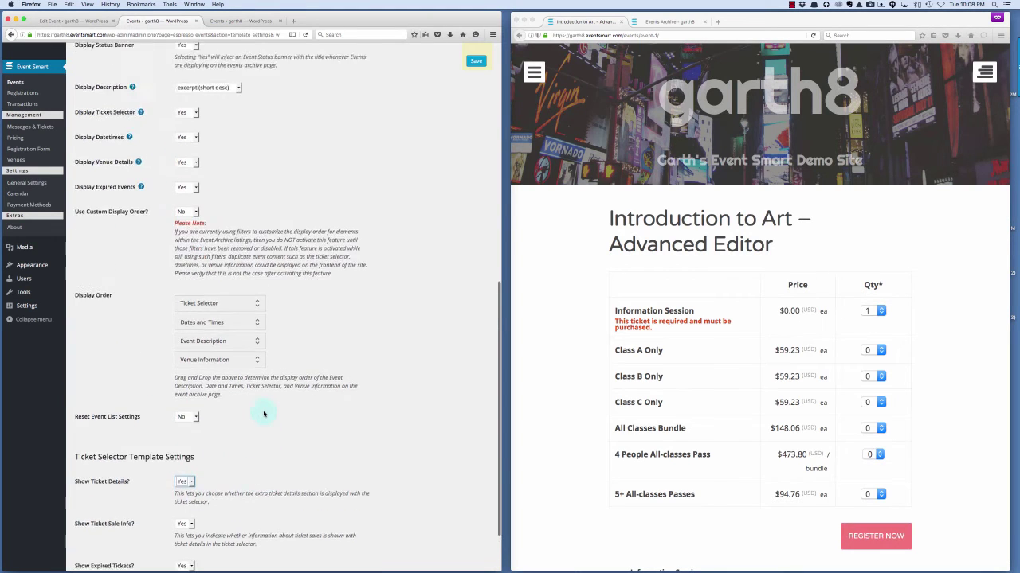
pyautogui.scroll(3, 264, 382)
pyautogui.click(475, 121)
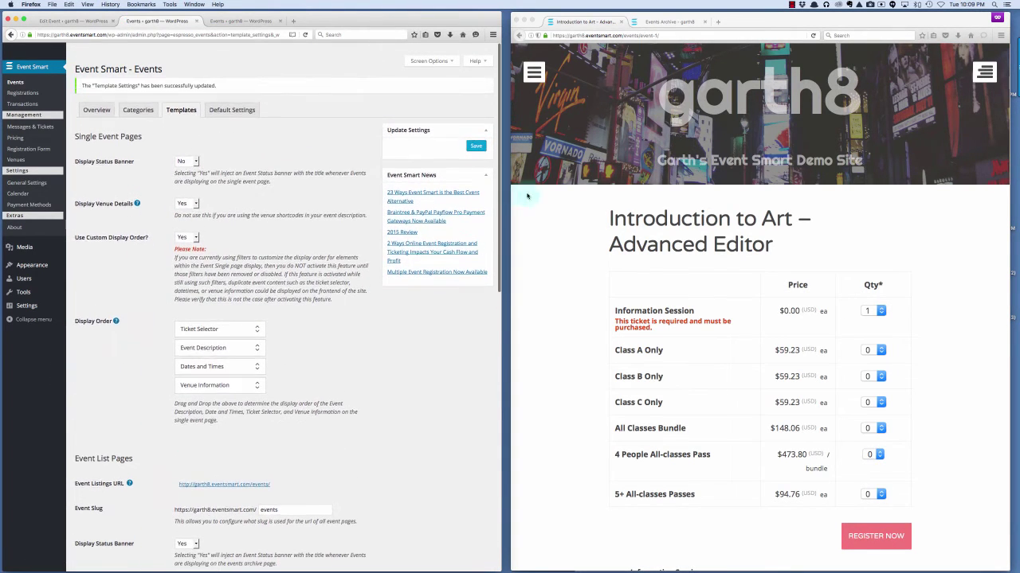
# Reload the public event page and expand the details of the Information Session ticket
pyautogui.click(567, 214)
pyautogui.click(813, 35)
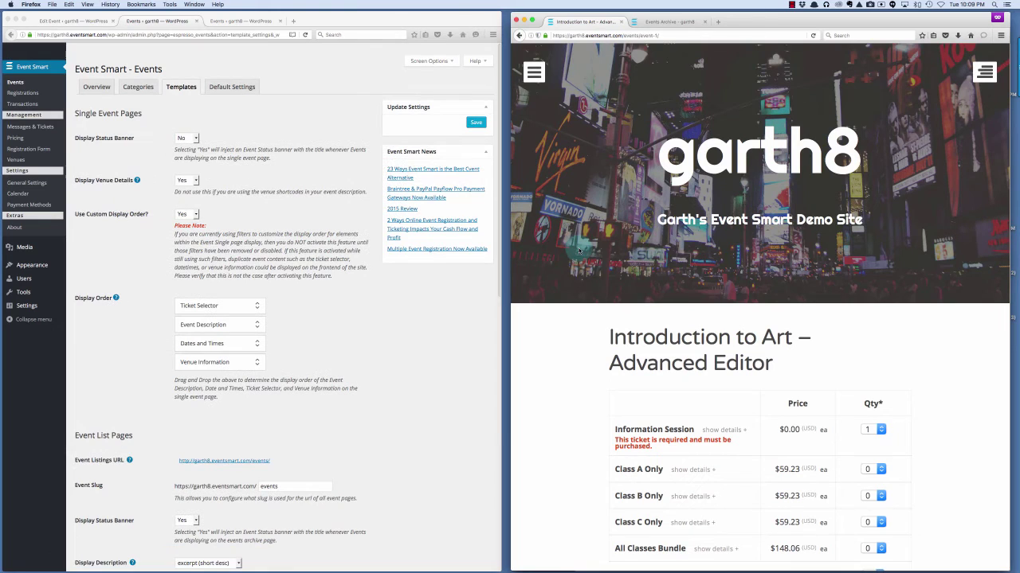
pyautogui.scroll(-1, 579, 251)
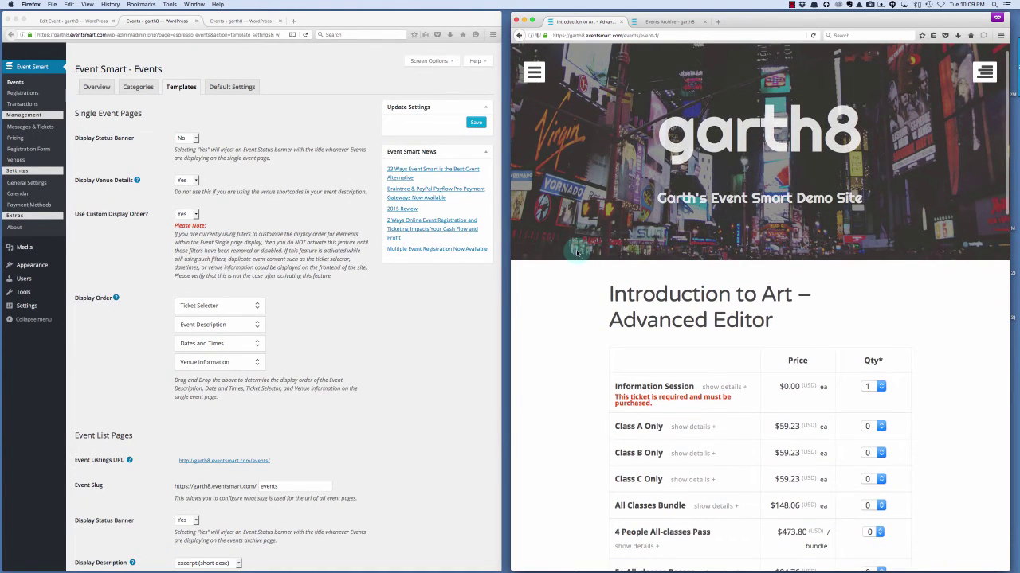
pyautogui.scroll(-4, 563, 312)
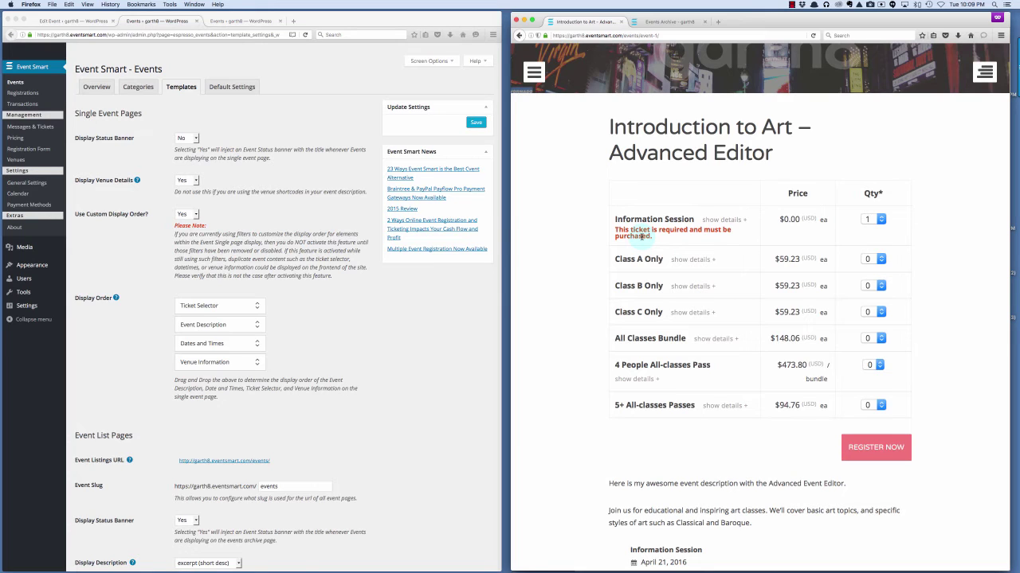
pyautogui.click(725, 220)
pyautogui.scroll(-2, 728, 223)
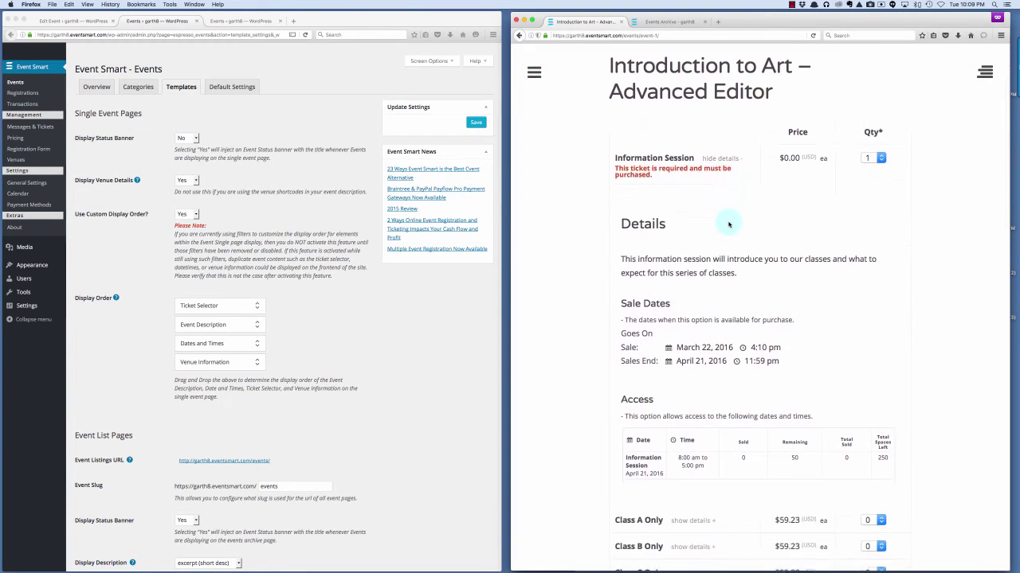
pyautogui.scroll(-1, 257, 412)
# Set Show Ticket Details to No, save the template settings, and reload the public event page
pyautogui.scroll(-8, 258, 411)
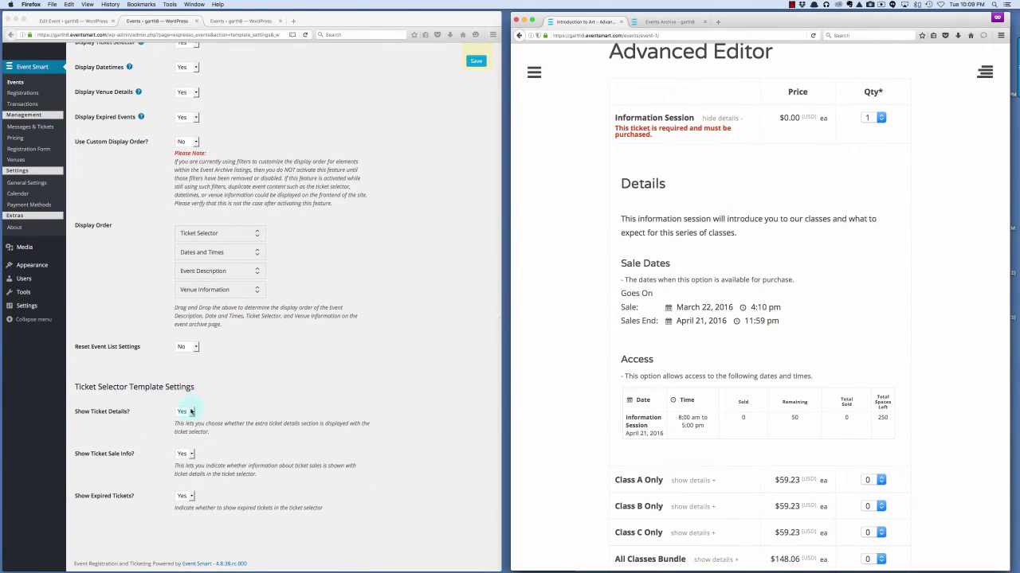
pyautogui.click(192, 412)
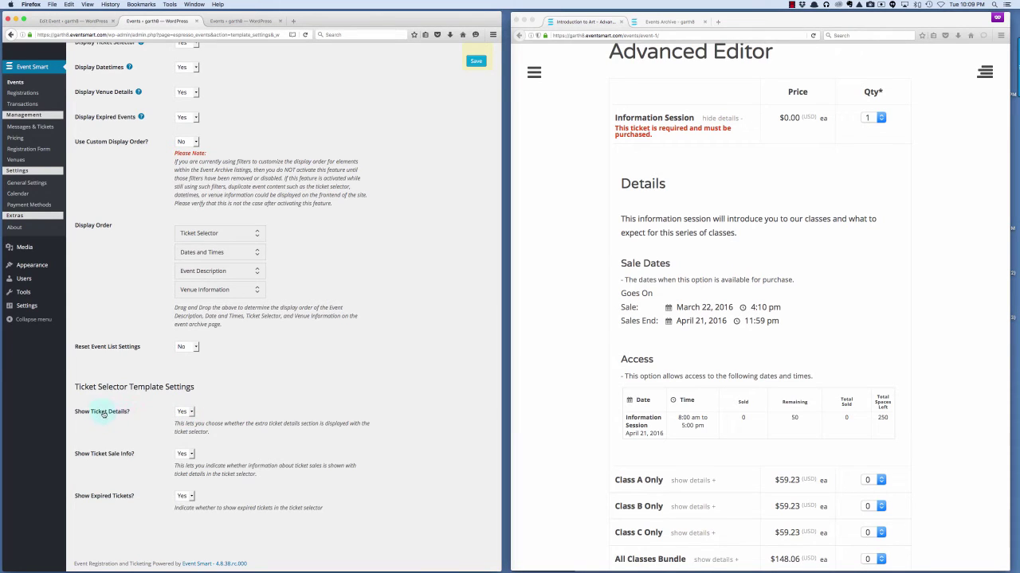
pyautogui.click(188, 413)
pyautogui.click(184, 430)
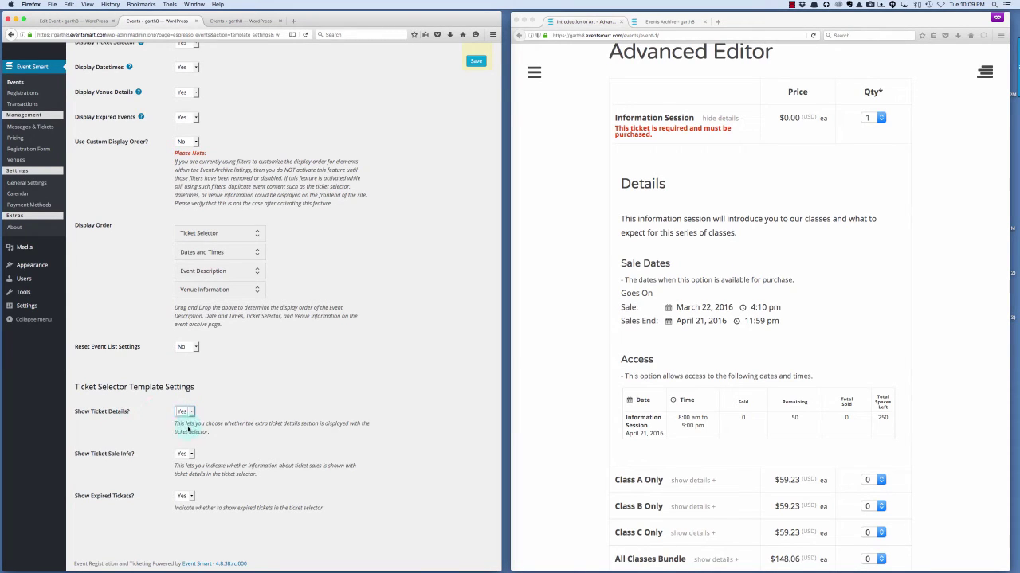
pyautogui.click(580, 121)
pyautogui.click(814, 36)
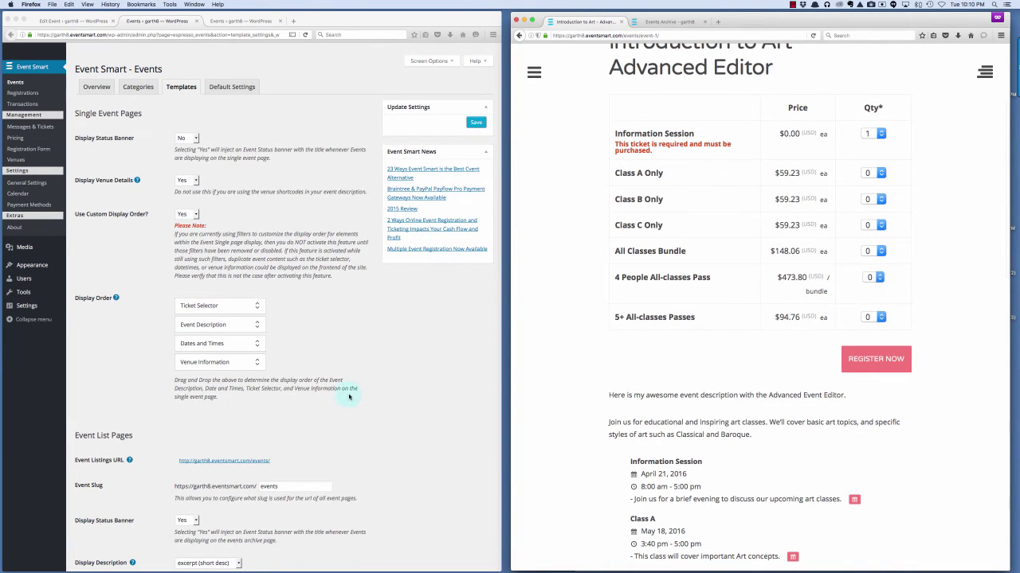
# Set Show Ticket Details to Yes in the ticket selector template settings, save, and reload the public event page
pyautogui.click(380, 387)
pyautogui.scroll(-10, 380, 390)
pyautogui.scroll(-3, 194, 484)
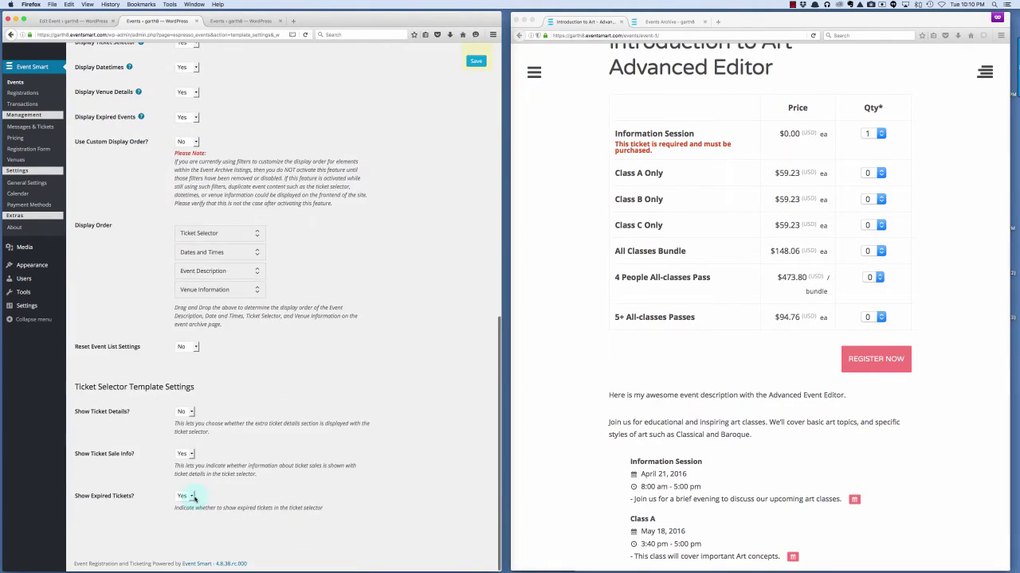
pyautogui.click(184, 412)
pyautogui.click(183, 407)
pyautogui.click(483, 62)
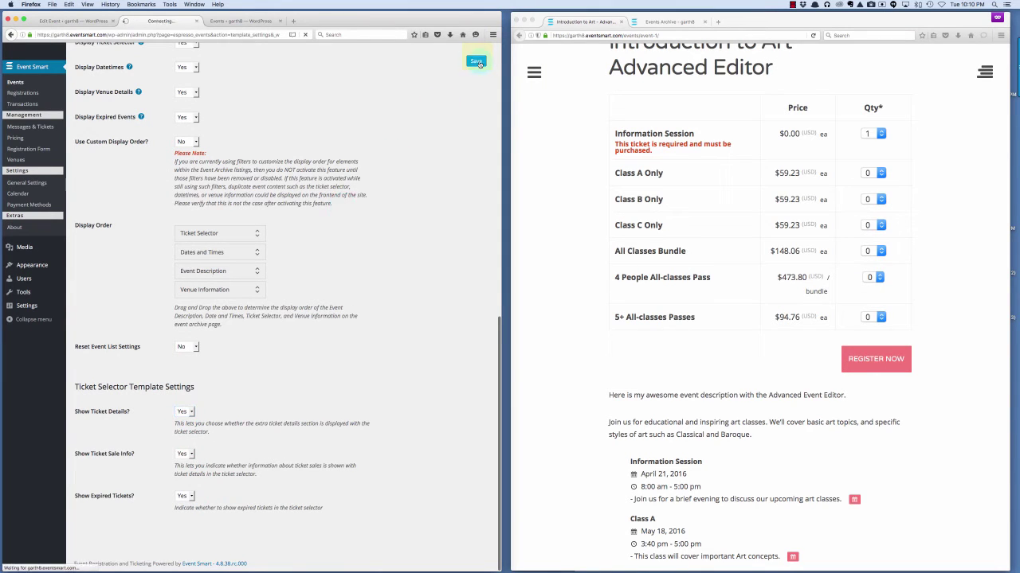
pyautogui.click(812, 36)
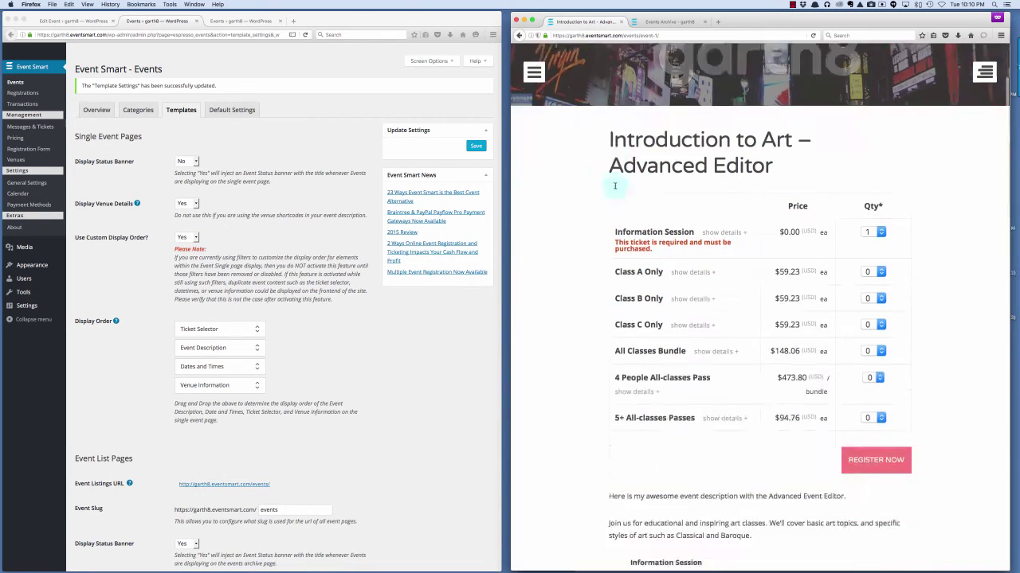
# Expand the Class A Only ticket, review its price breakdown, sale dates and access table, and collapse the details
pyautogui.scroll(-3, 615, 186)
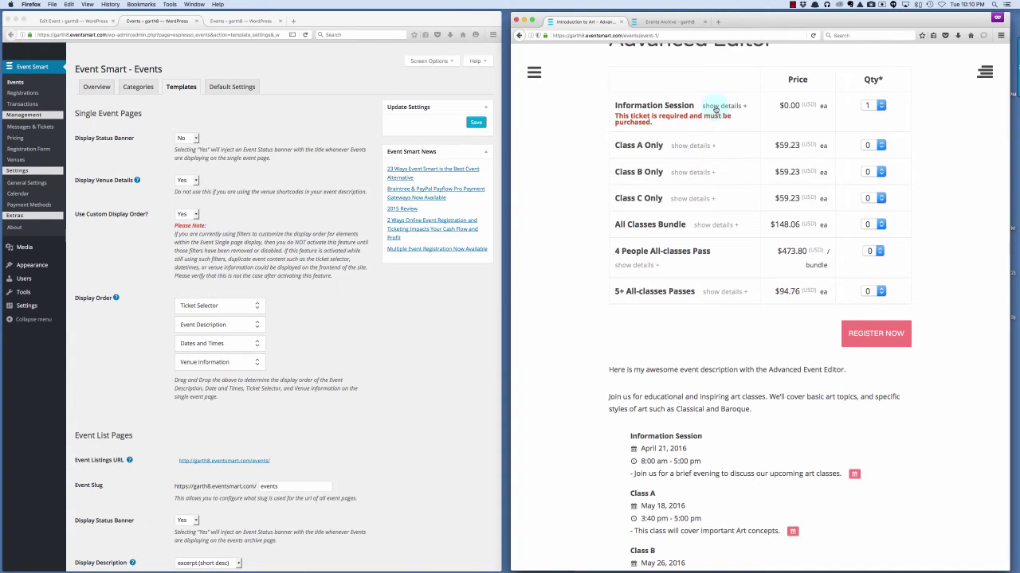
pyautogui.click(699, 146)
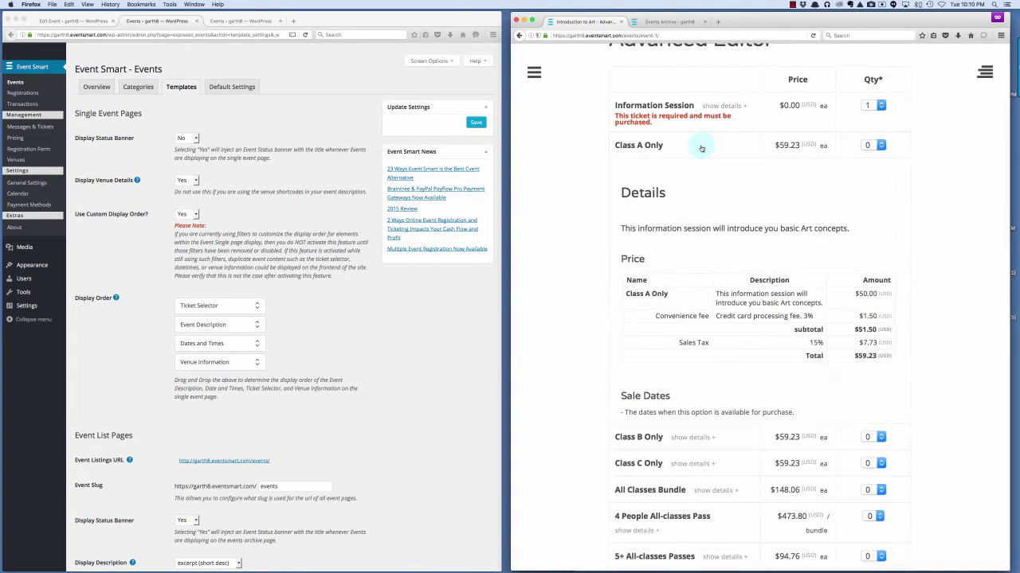
pyautogui.scroll(-2, 689, 181)
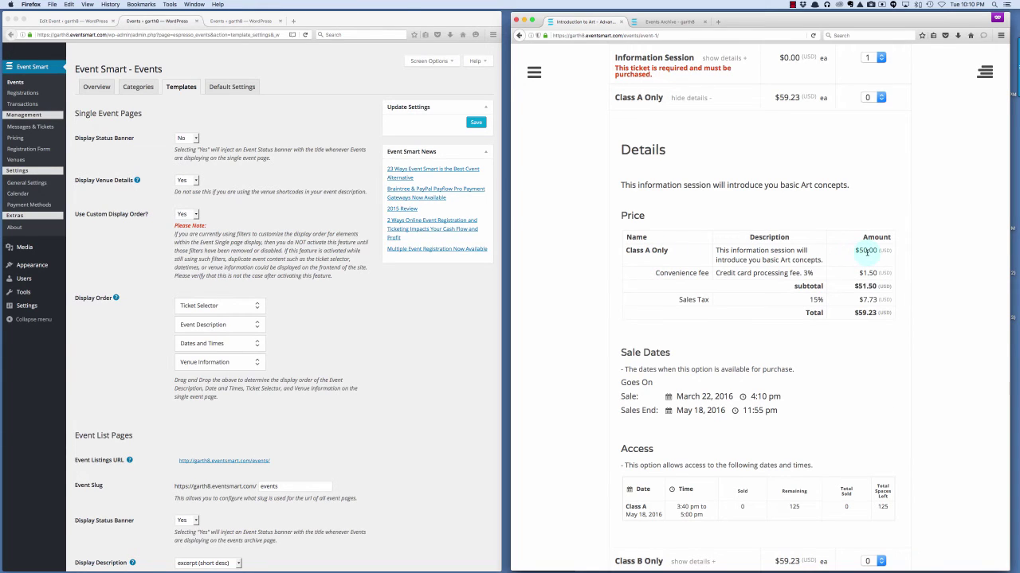
pyautogui.moveTo(654, 272); pyautogui.dragTo(892, 292)
pyautogui.click(913, 284)
pyautogui.click(765, 276)
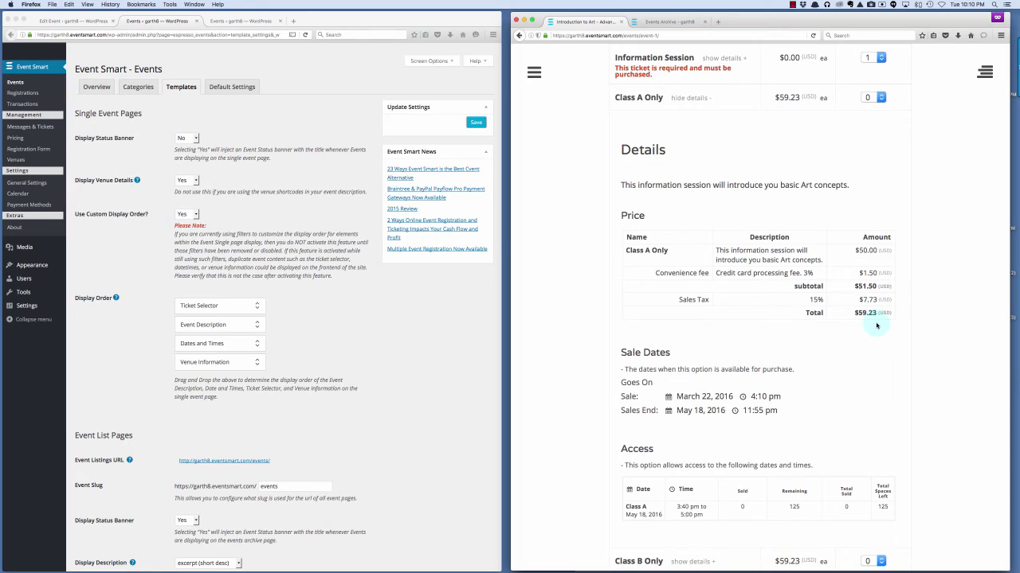
pyautogui.scroll(-1, 876, 325)
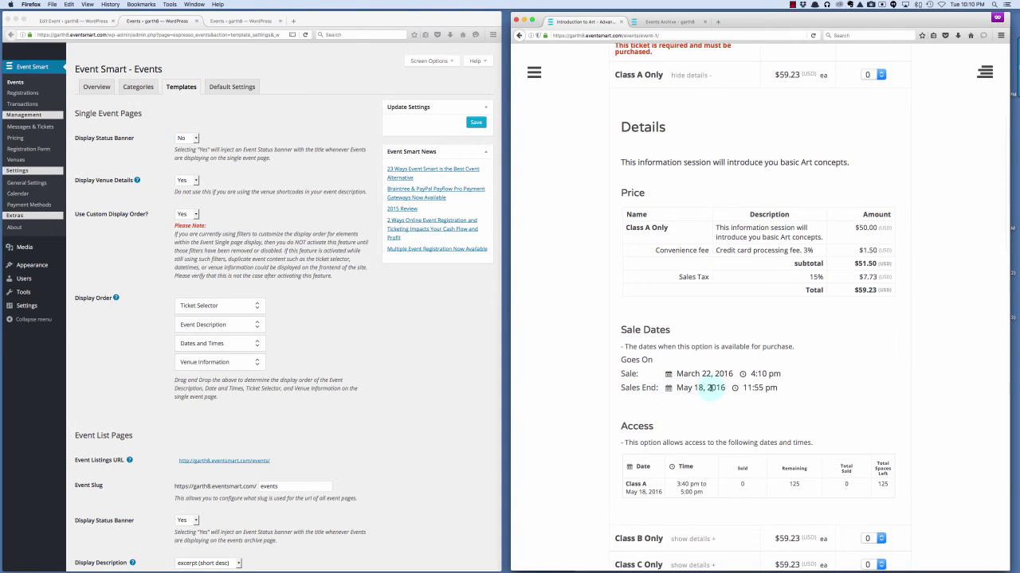
pyautogui.scroll(-1, 709, 388)
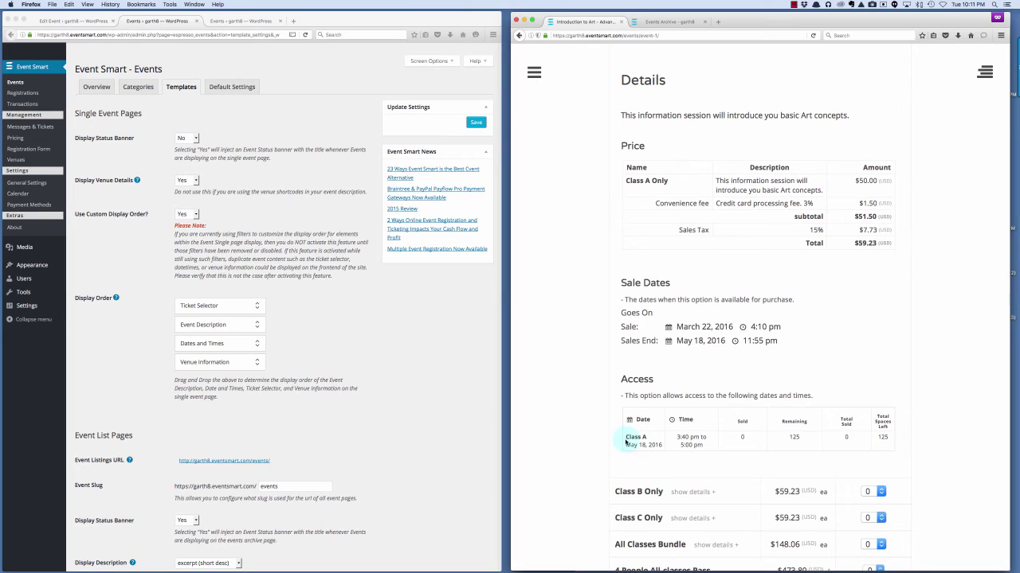
pyautogui.scroll(-1, 660, 446)
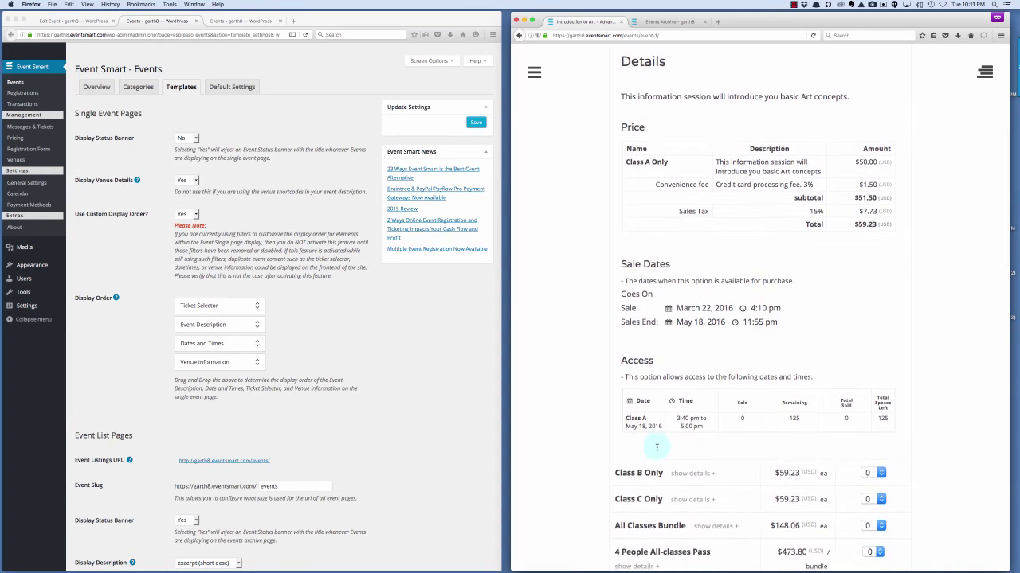
pyautogui.scroll(5, 701, 220)
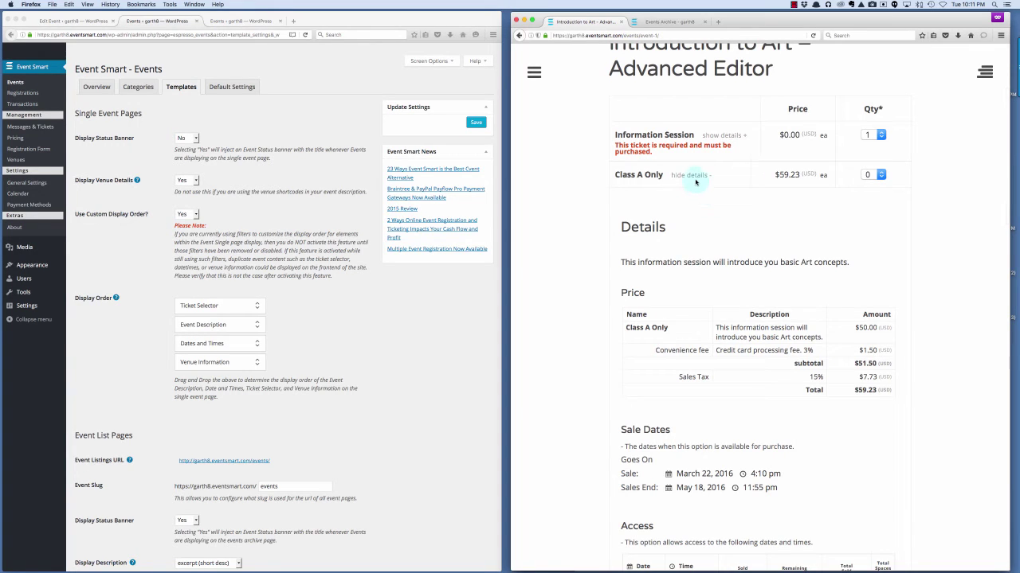
pyautogui.click(689, 175)
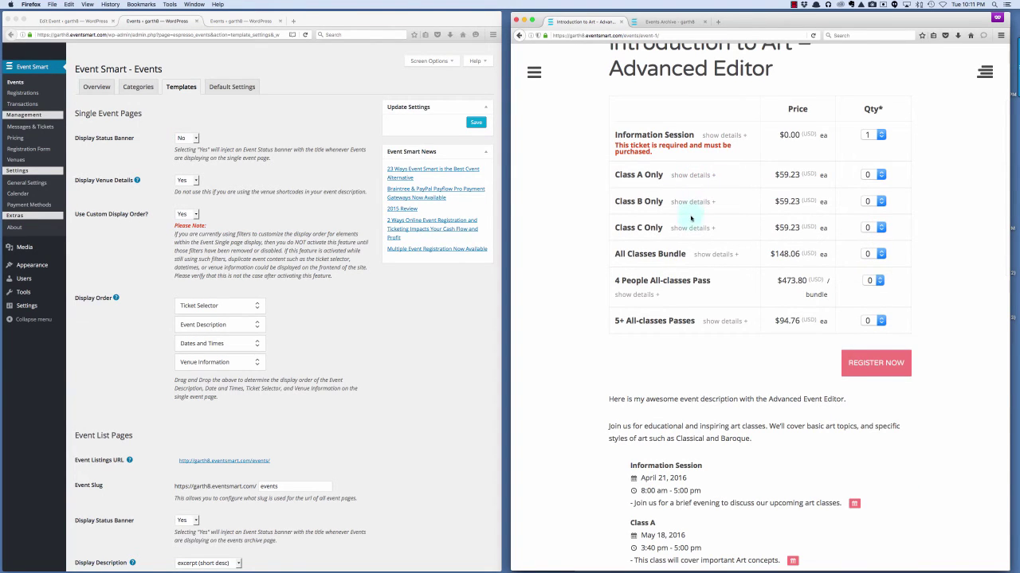
# Expand the Class B Only ticket details, review them, and collapse them again
pyautogui.click(690, 203)
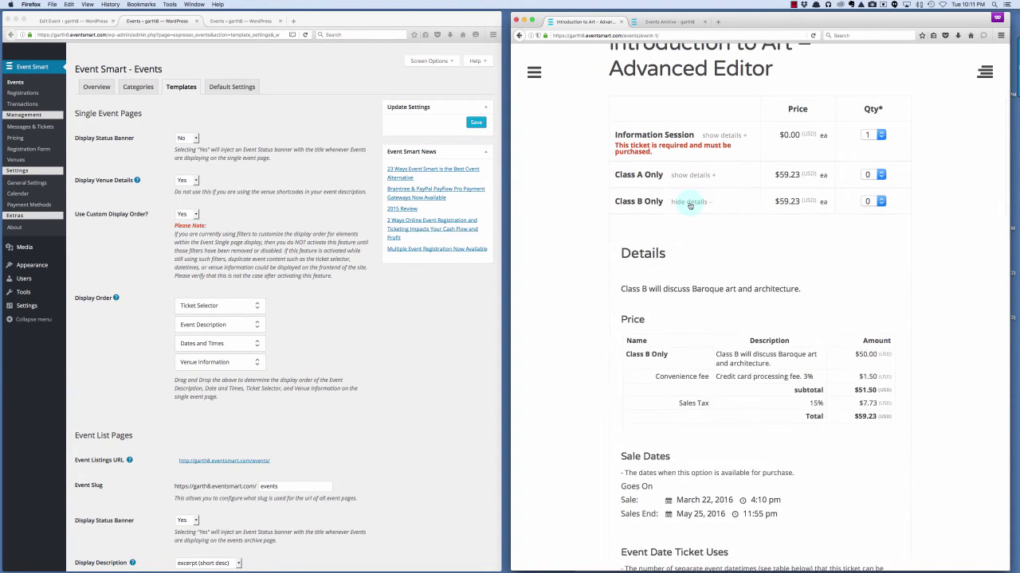
pyautogui.scroll(-3, 690, 205)
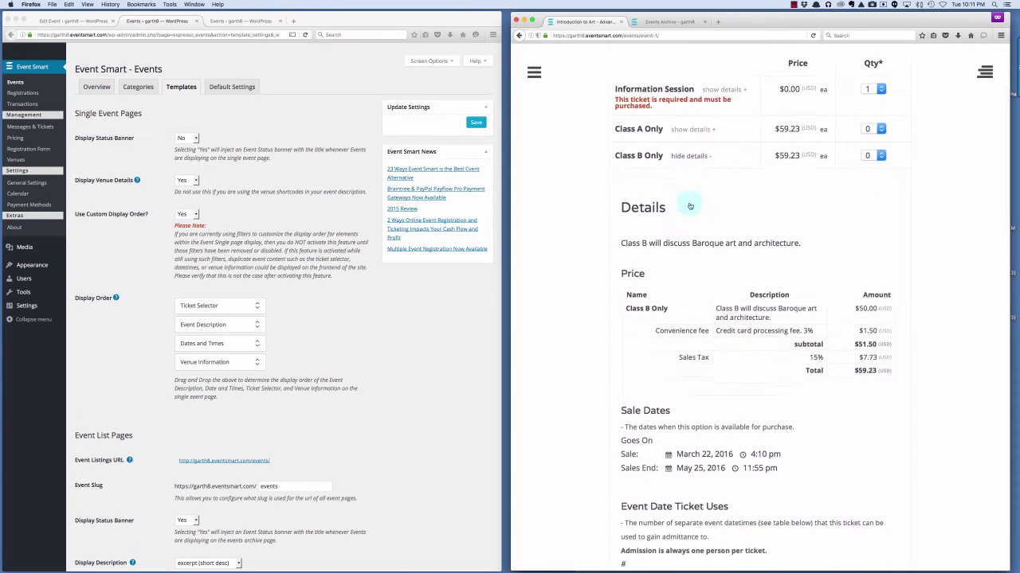
pyautogui.scroll(5, 691, 199)
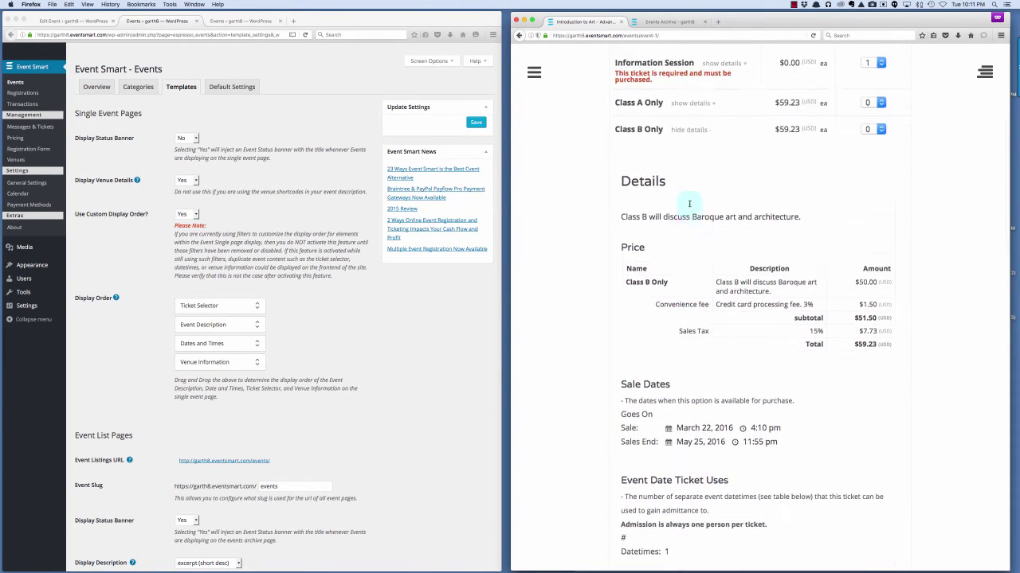
pyautogui.click(694, 159)
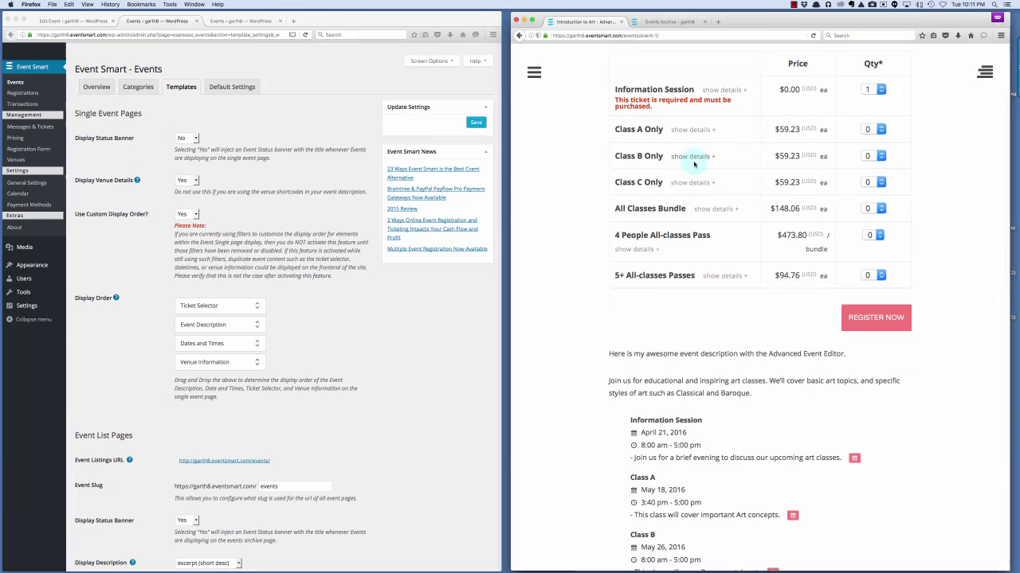
# Expand the All Classes Bundle ticket details and review its price breakdown and selectable quantities
pyautogui.click(694, 209)
pyautogui.scroll(-2, 704, 207)
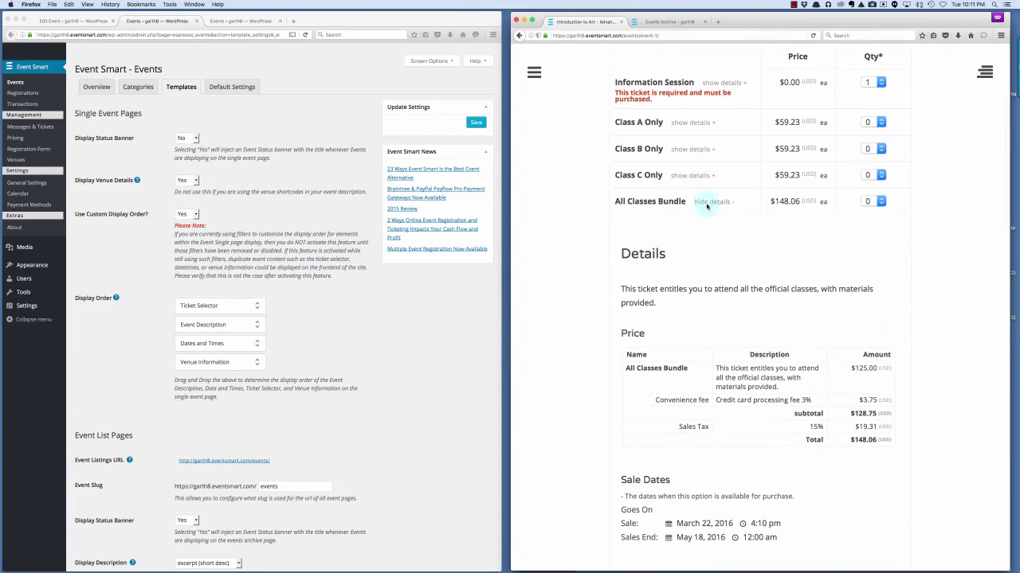
pyautogui.scroll(-1, 708, 203)
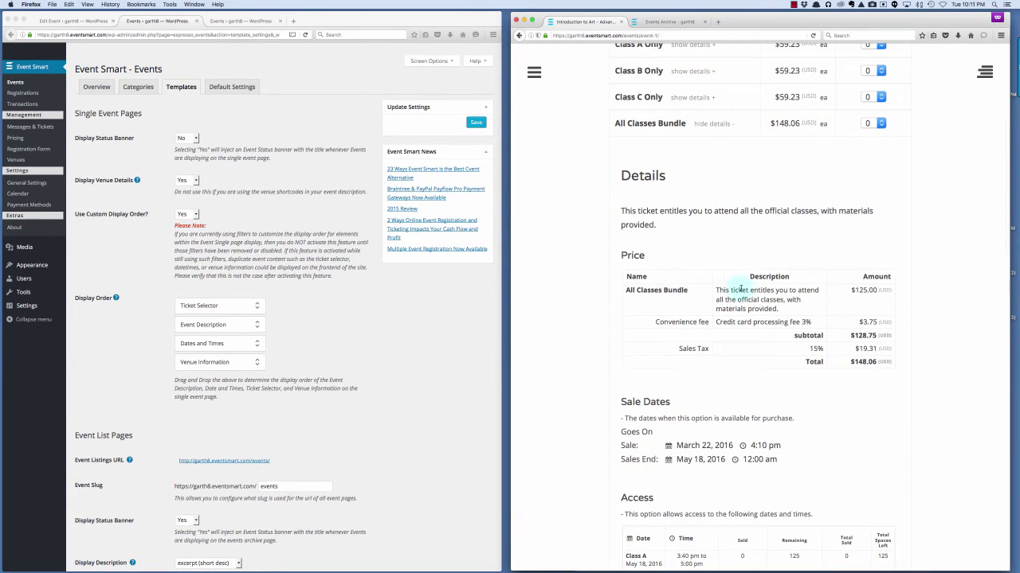
pyautogui.scroll(1, 862, 292)
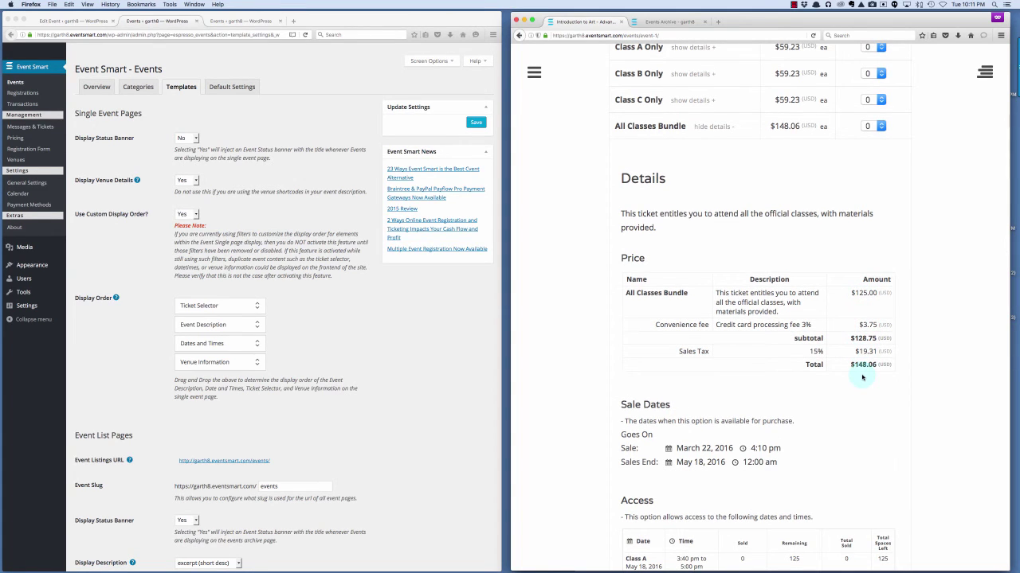
pyautogui.click(873, 127)
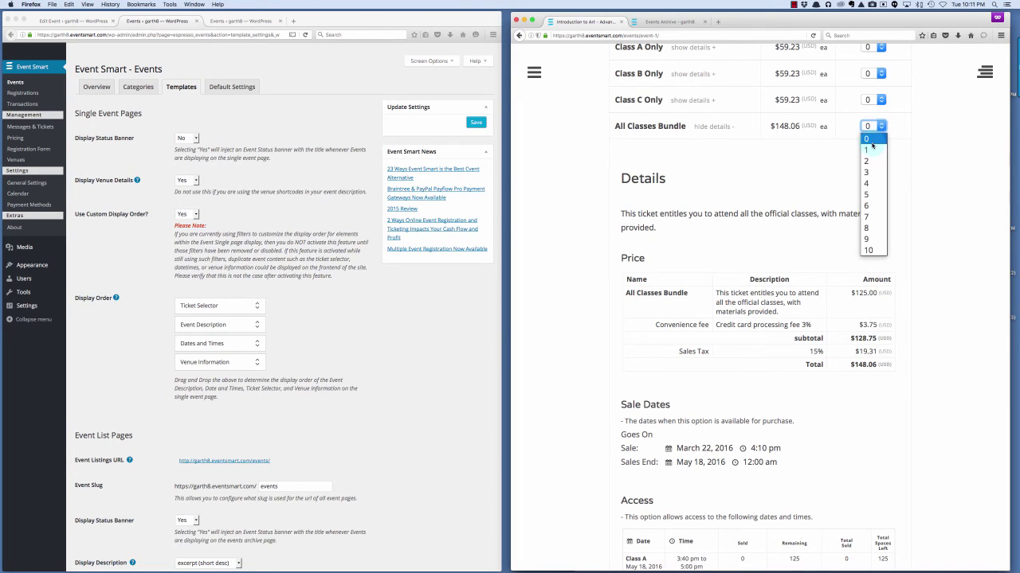
# Review which classes the All Classes Bundle gives access to, recheck its quantity choices, and collapse its details
pyautogui.scroll(-3, 836, 310)
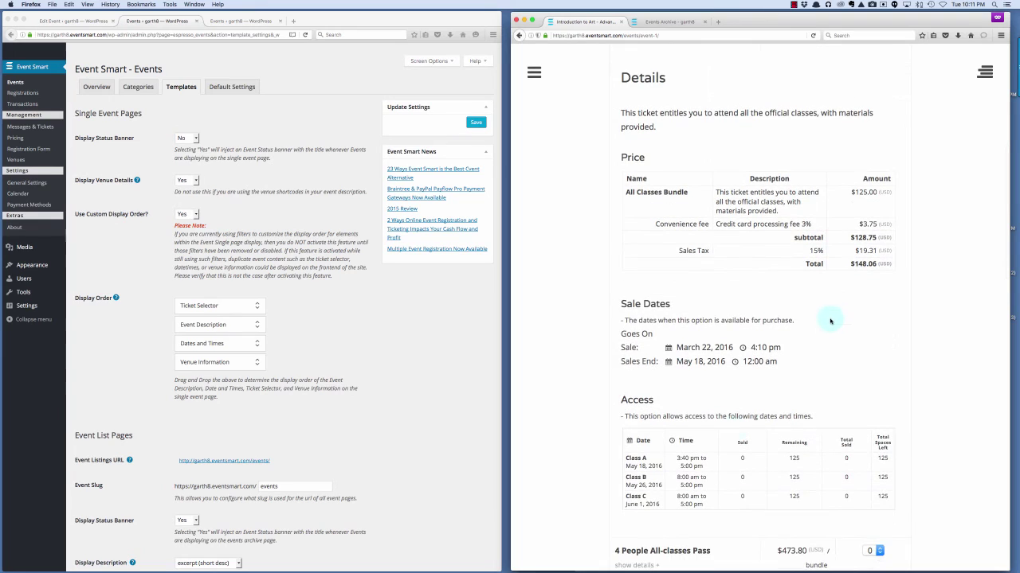
pyautogui.moveTo(626, 458); pyautogui.dragTo(647, 497)
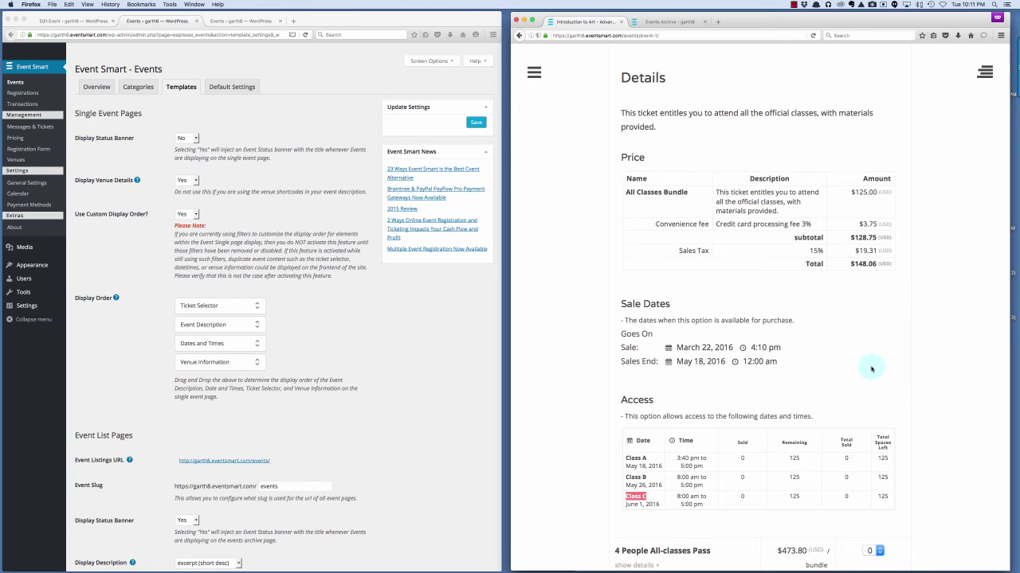
pyautogui.scroll(2, 872, 369)
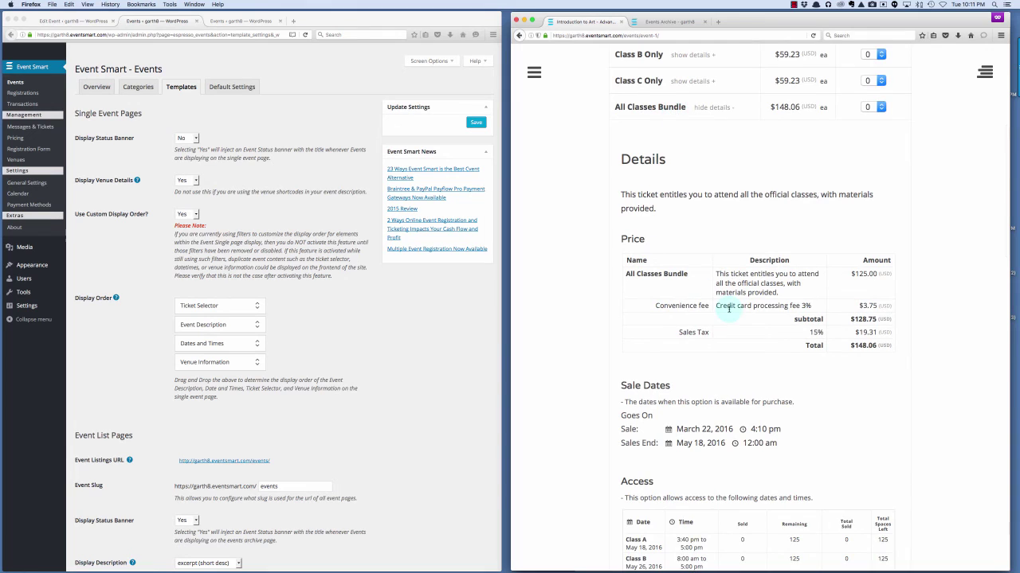
pyautogui.scroll(-2, 729, 312)
pyautogui.scroll(2, 729, 312)
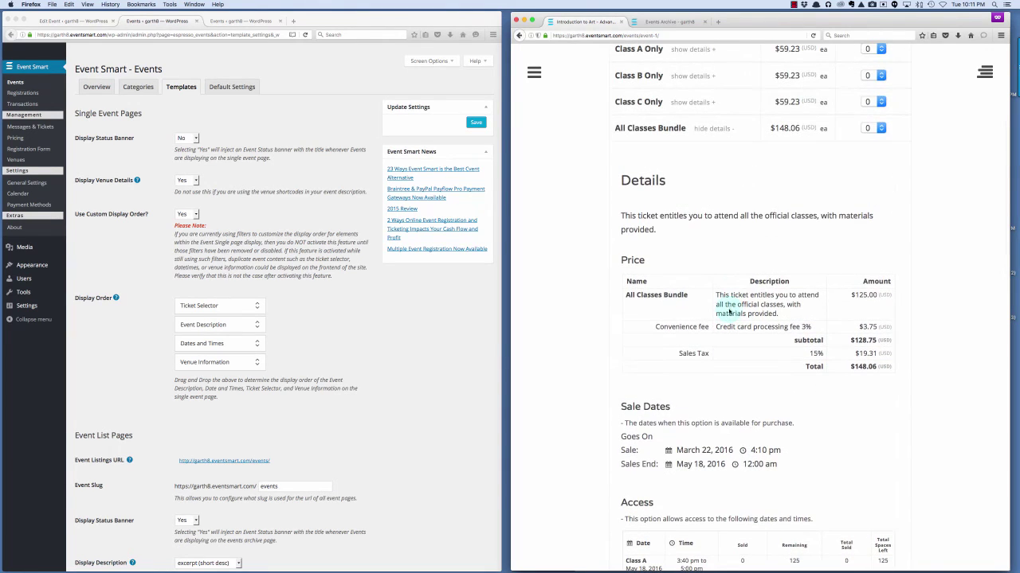
pyautogui.click(873, 131)
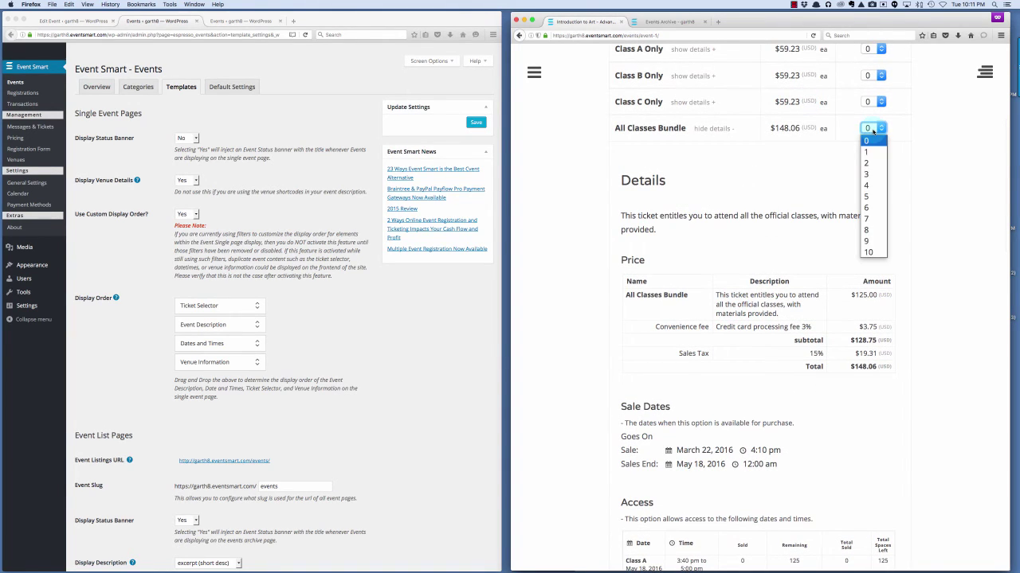
pyautogui.click(820, 149)
pyautogui.click(711, 129)
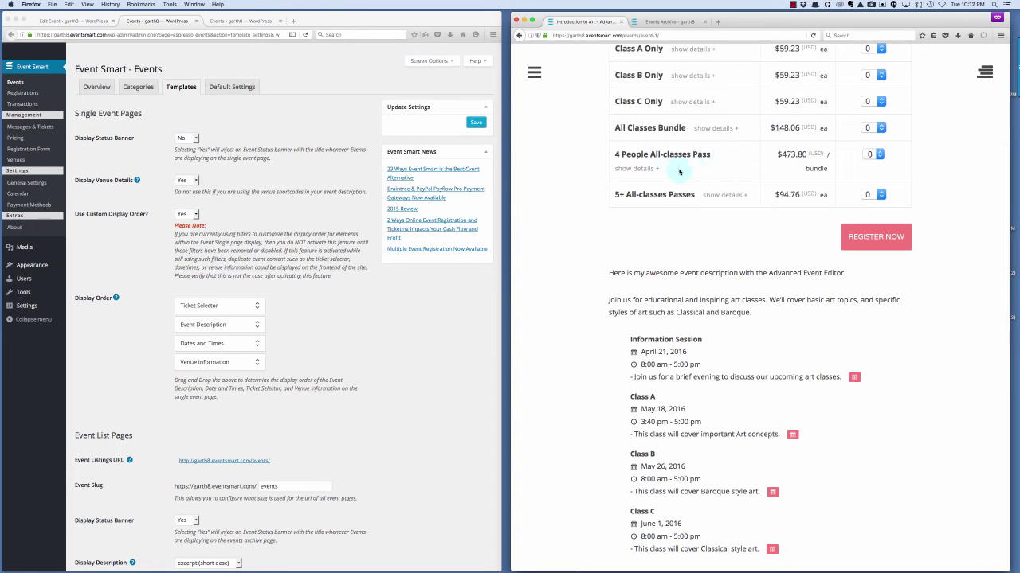
# Expand the 4 People All-classes Pass, review its pricing, sale dates, purchasable quantities and access, and collapse the details
pyautogui.click(647, 168)
pyautogui.scroll(-1, 729, 289)
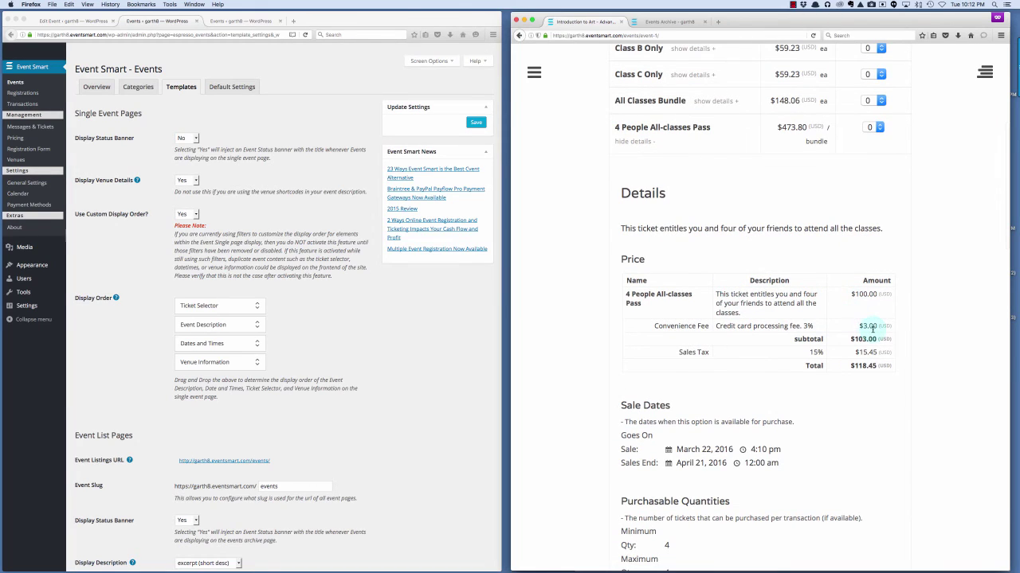
pyautogui.scroll(1, 847, 351)
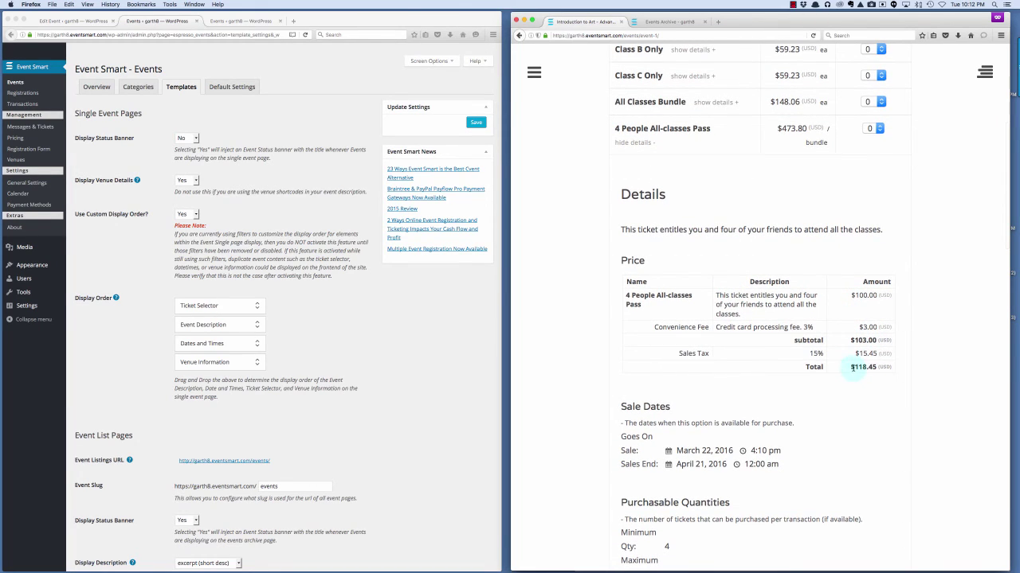
pyautogui.scroll(-3, 822, 379)
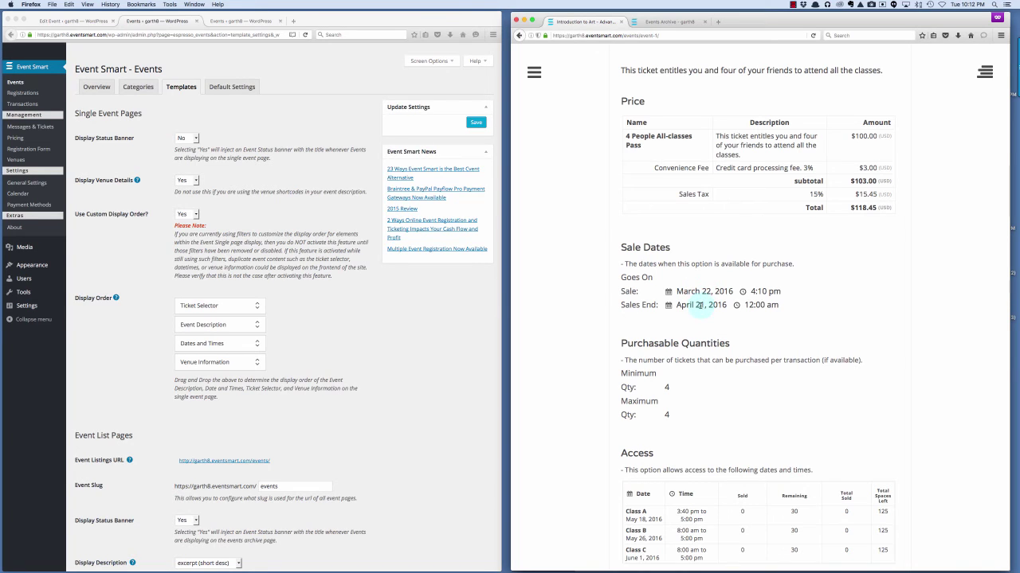
pyautogui.scroll(-2, 700, 305)
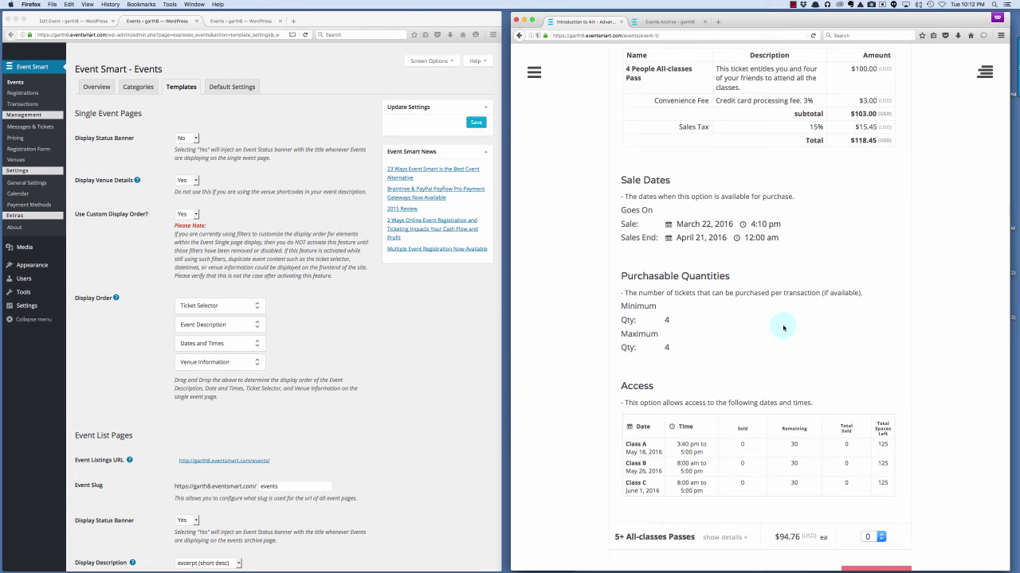
pyautogui.scroll(5, 783, 327)
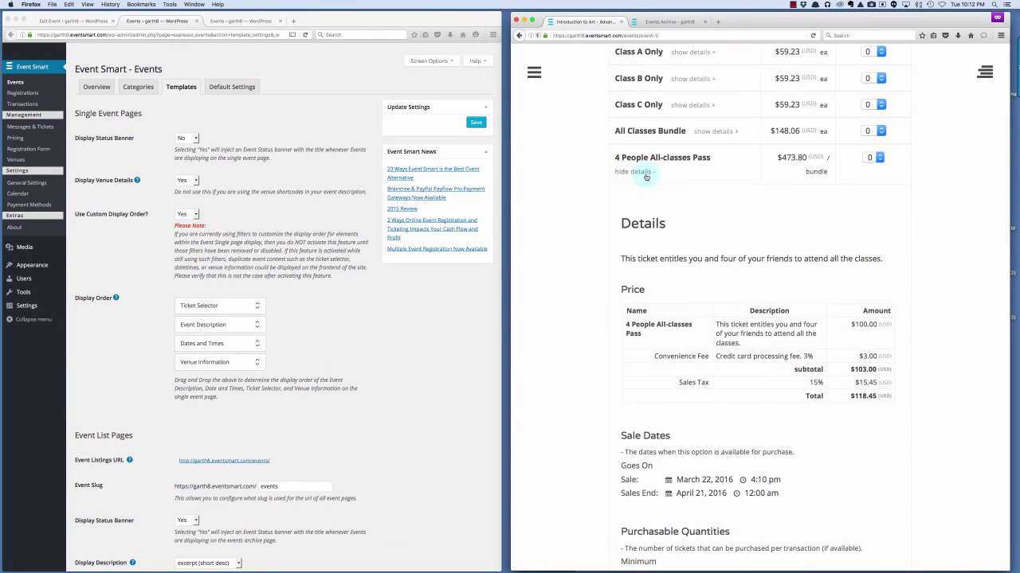
pyautogui.click(635, 172)
# Try a quantity of 4 for the 4 People All-classes Pass and reset it to 0
pyautogui.click(870, 160)
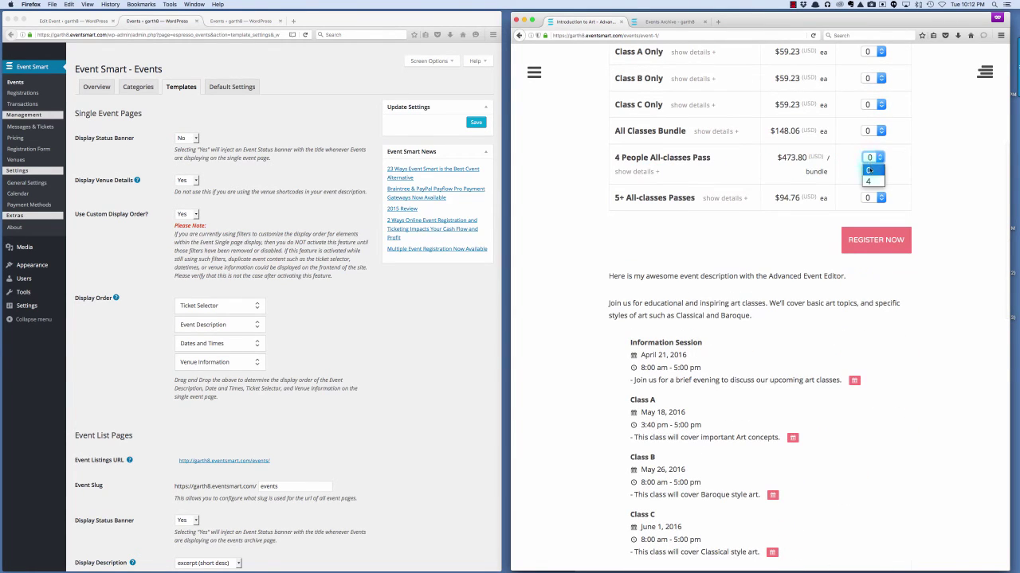
pyautogui.click(868, 182)
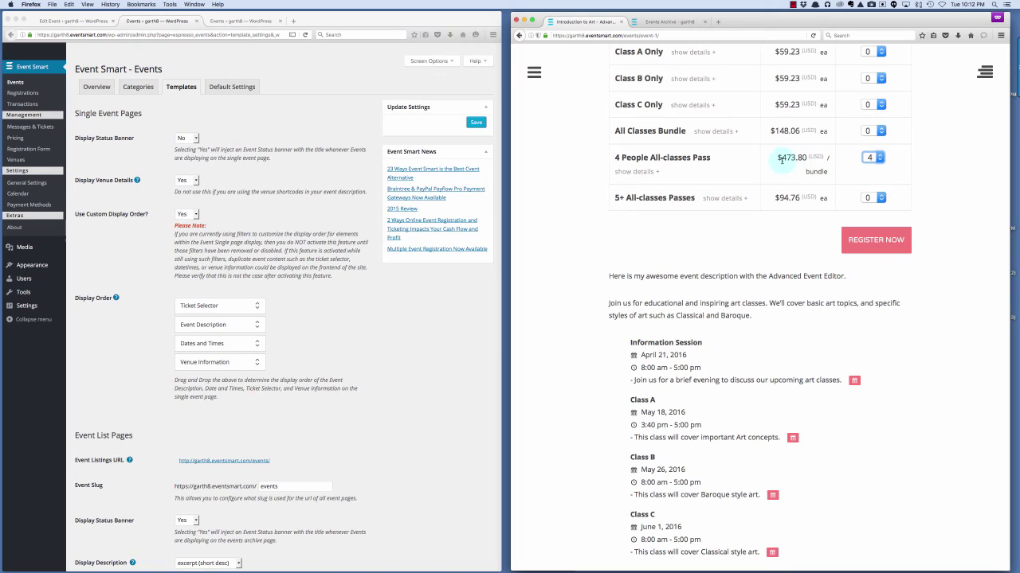
pyautogui.click(870, 158)
pyautogui.click(868, 170)
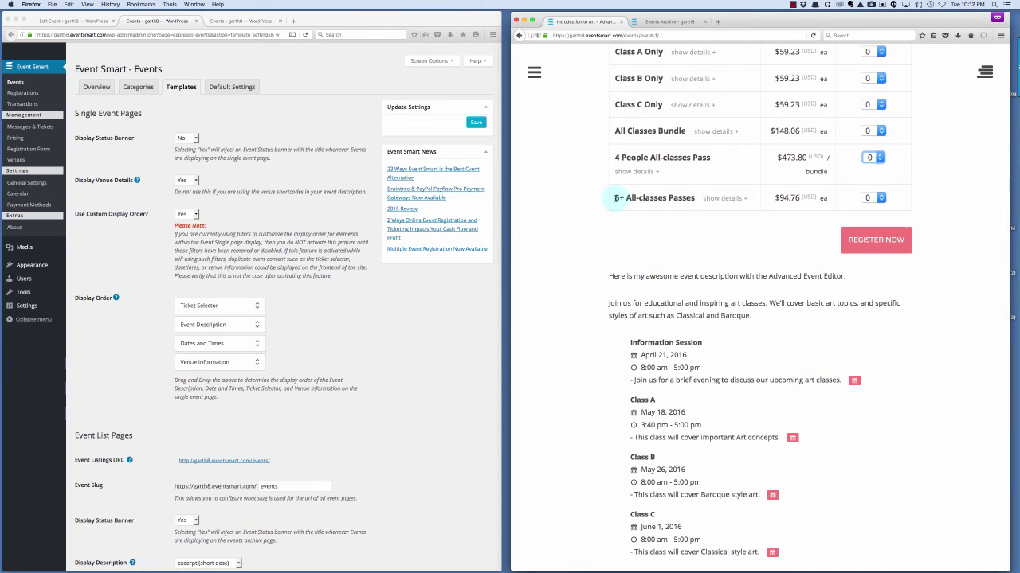
# Expand the 5+ All-classes Passes ticket details and review the price breakdown from base price through fee and tax to total
pyautogui.click(724, 199)
pyautogui.scroll(-1, 729, 202)
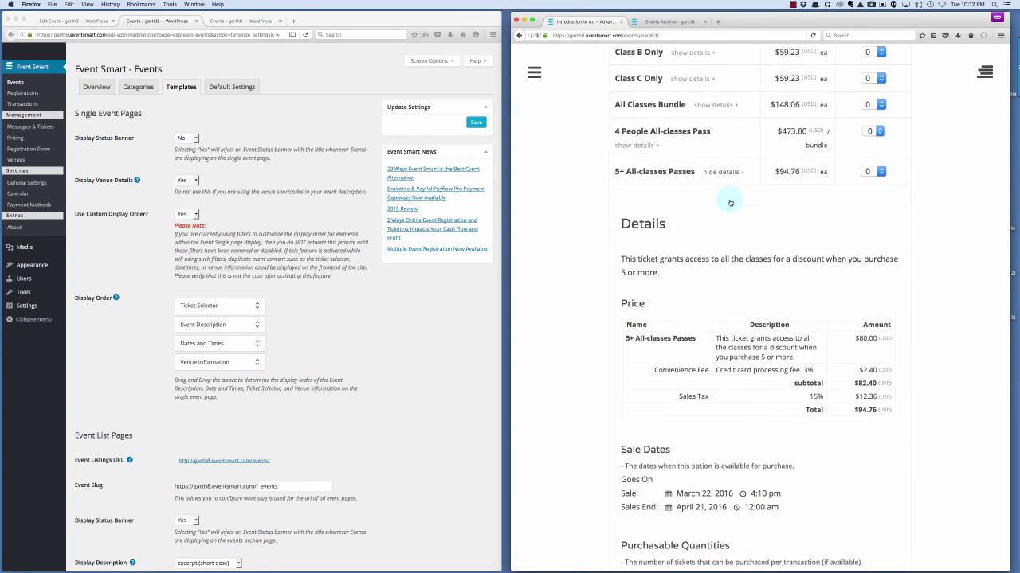
pyautogui.scroll(1, 760, 338)
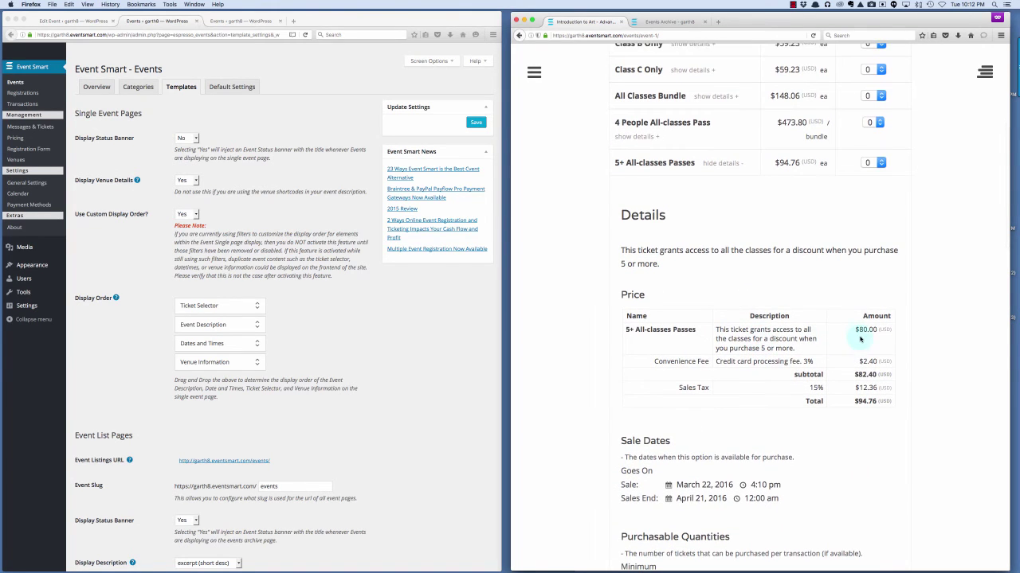
pyautogui.moveTo(857, 330); pyautogui.dragTo(875, 387)
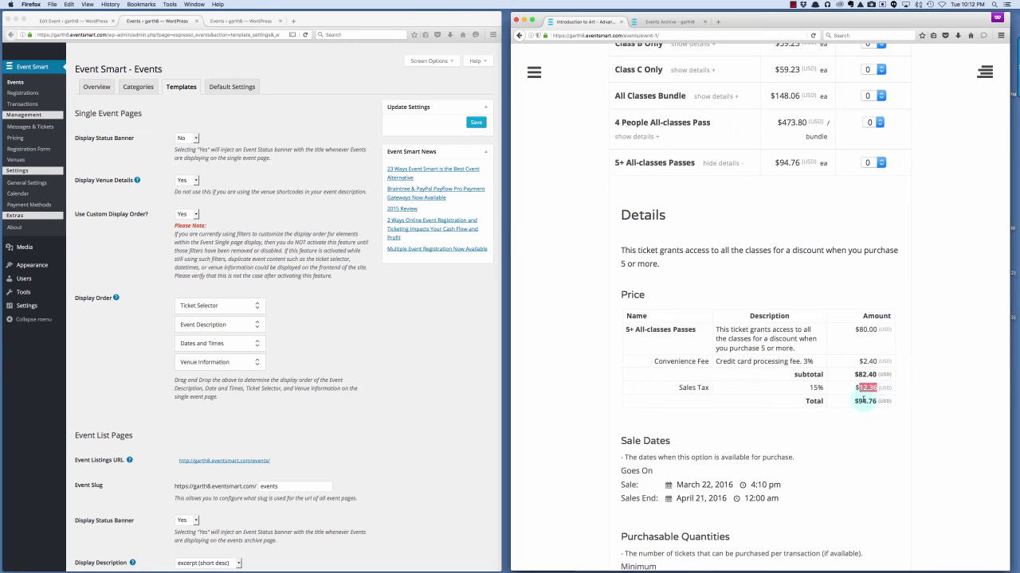
pyautogui.moveTo(854, 400); pyautogui.dragTo(874, 402)
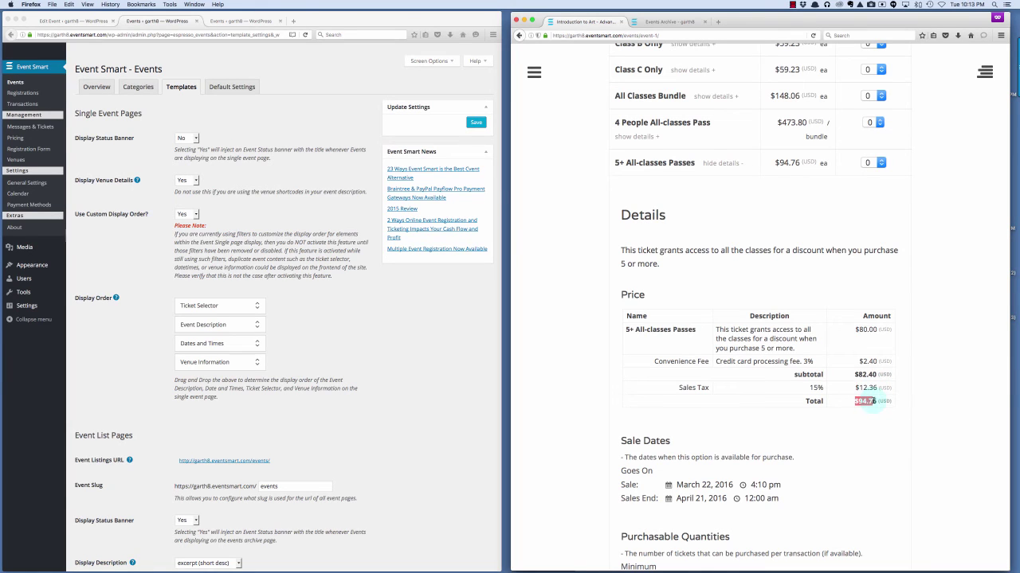
pyautogui.click(832, 423)
# Review the sale dates, purchasable quantities and class access of the 5+ All-classes Passes ticket
pyautogui.scroll(-4, 843, 212)
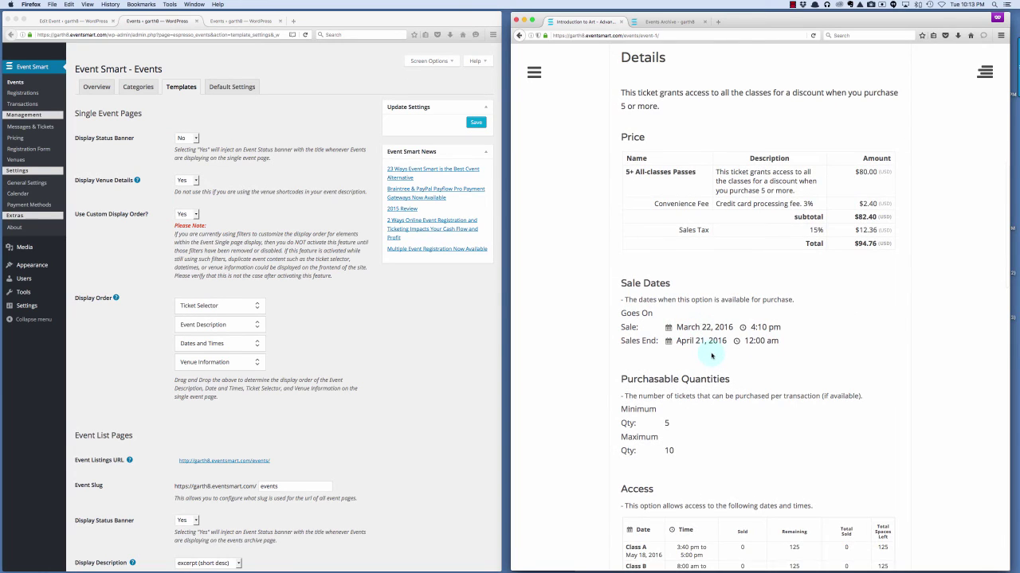
pyautogui.scroll(-3, 701, 342)
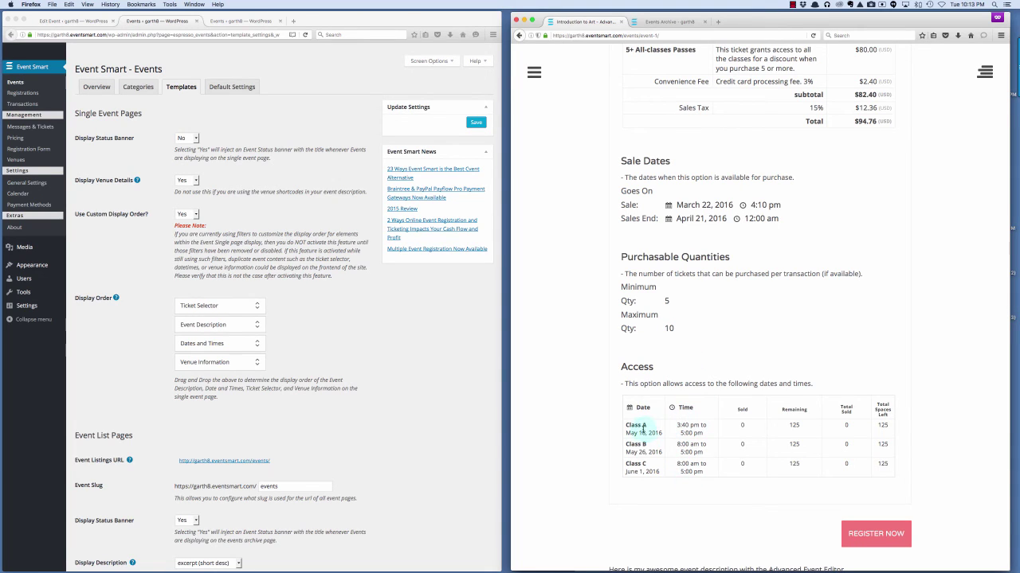
pyautogui.moveTo(626, 426); pyautogui.dragTo(646, 427)
pyautogui.scroll(5, 753, 451)
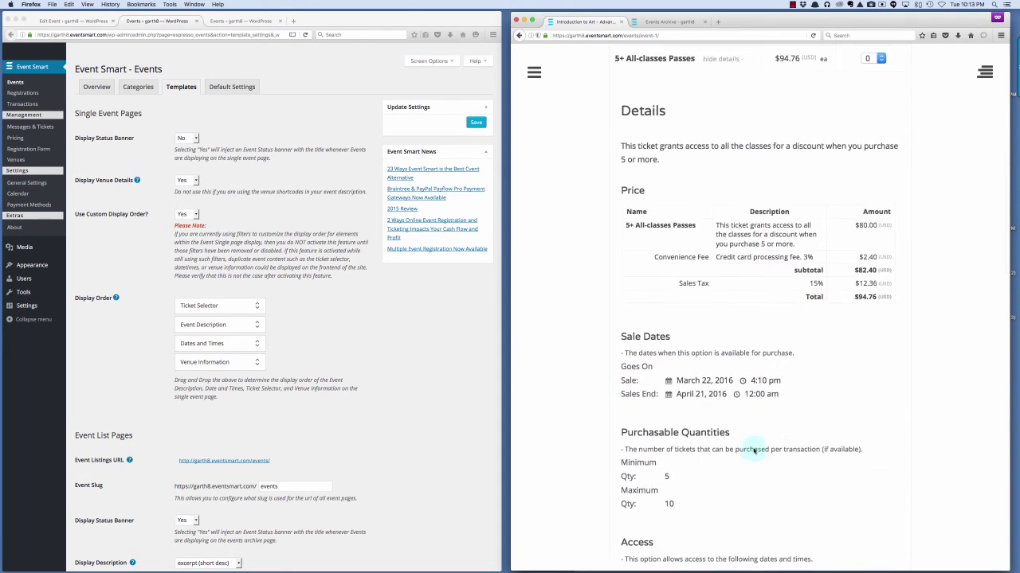
# Check the 5+ All-classes Passes quantity choices, collapse its details, and select a quantity of 5
pyautogui.scroll(-1, 762, 437)
pyautogui.click(871, 169)
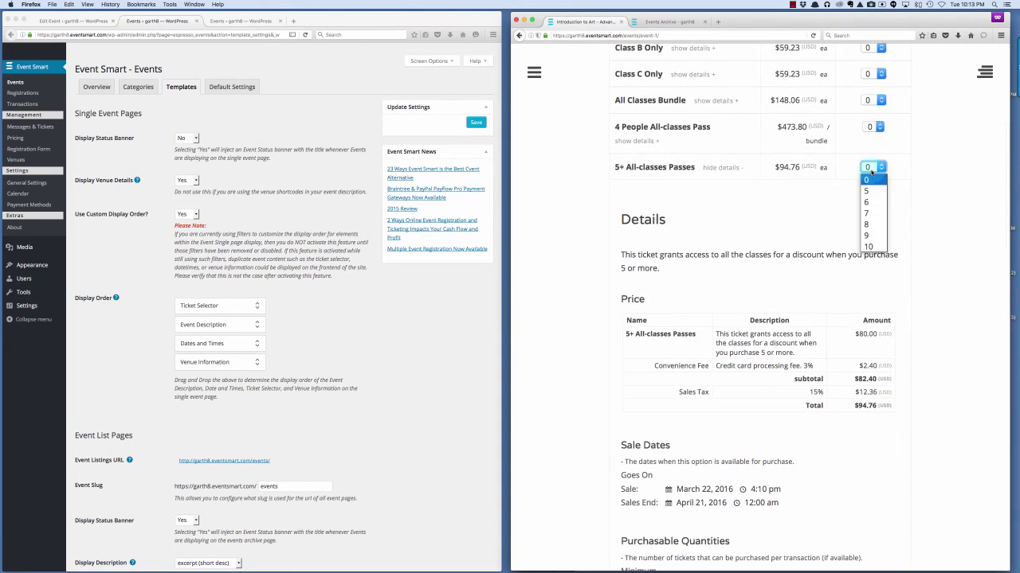
pyautogui.click(745, 168)
pyautogui.click(723, 167)
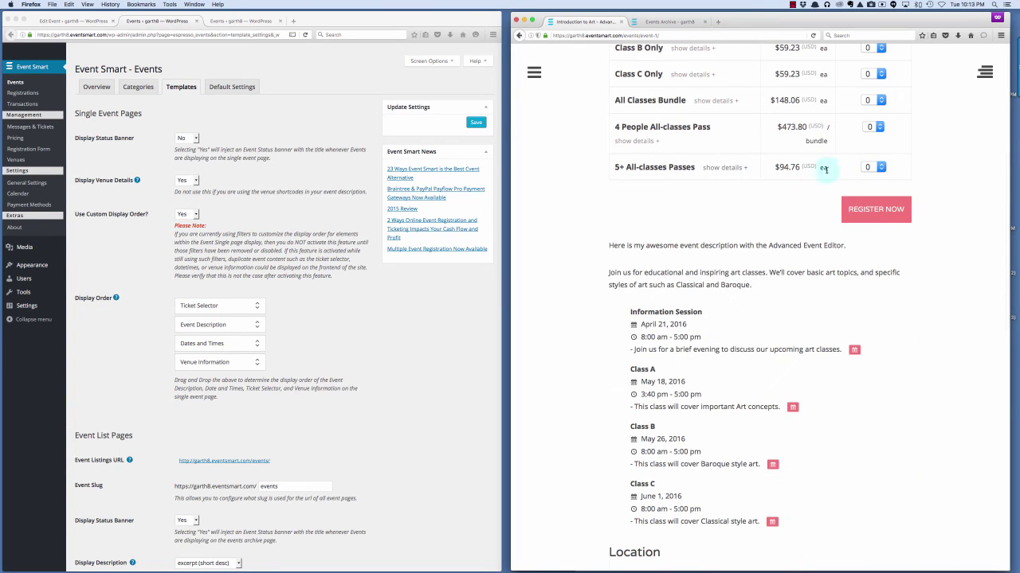
pyautogui.click(867, 168)
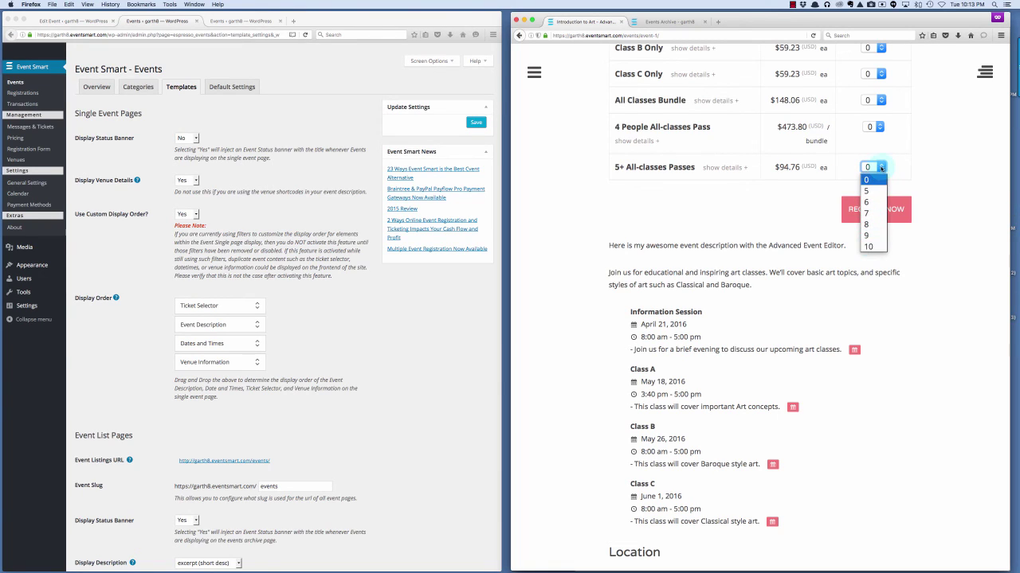
pyautogui.click(871, 192)
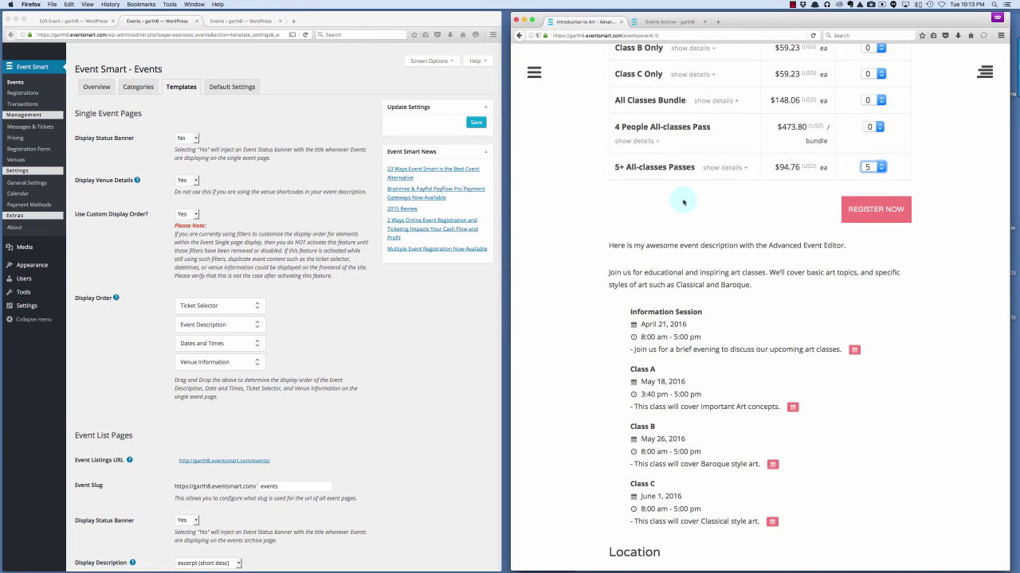
# Review the event title and the ticket selector on the public Introduction to Art – Advanced Editor page
pyautogui.scroll(3, 683, 202)
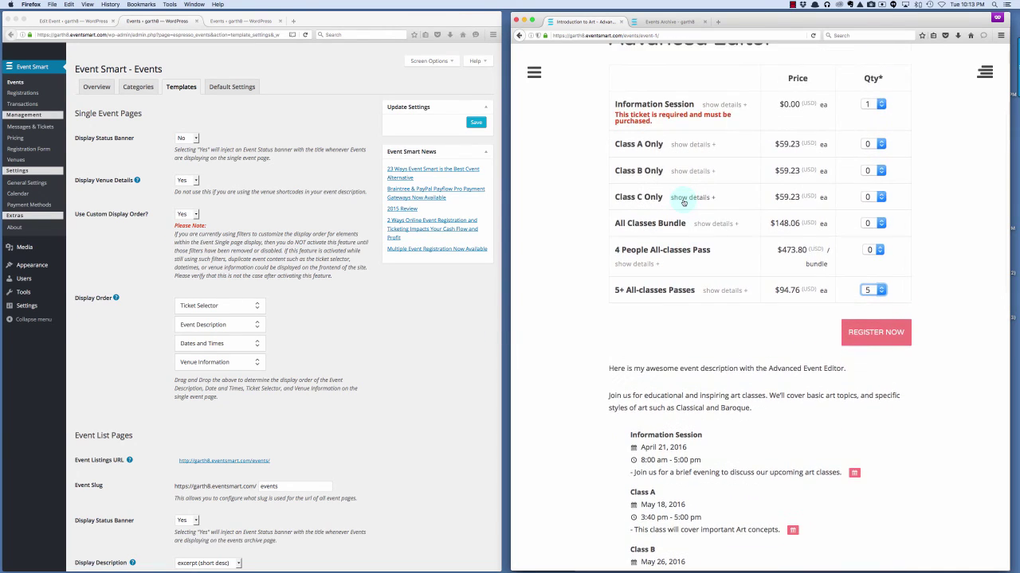
pyautogui.scroll(-4, 478, 343)
pyautogui.scroll(8, 675, 356)
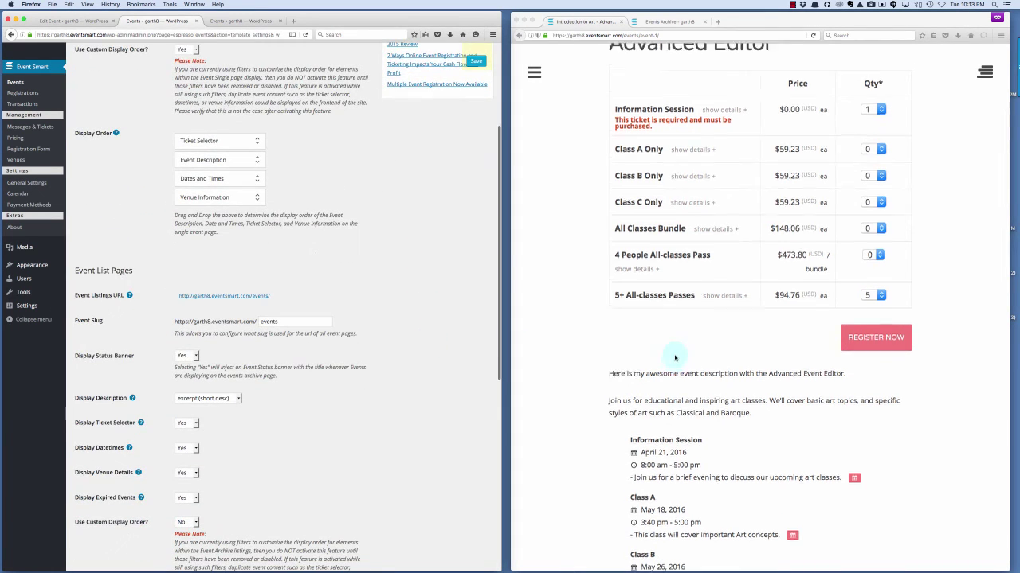
pyautogui.scroll(1, 675, 356)
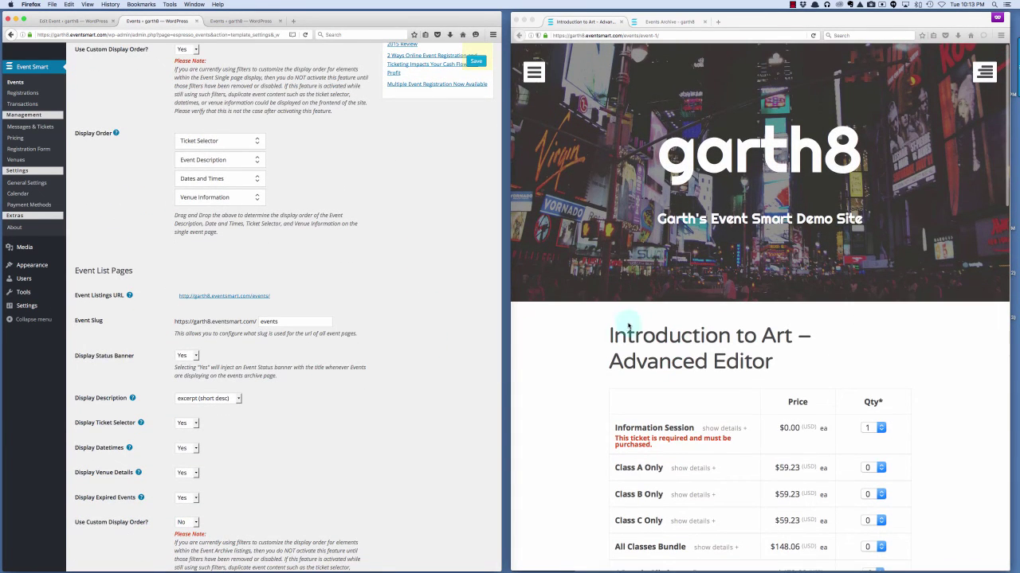
pyautogui.click(603, 333)
pyautogui.moveTo(763, 354); pyautogui.dragTo(564, 342)
pyautogui.click(565, 342)
pyautogui.scroll(-5, 588, 344)
pyautogui.scroll(2, 588, 343)
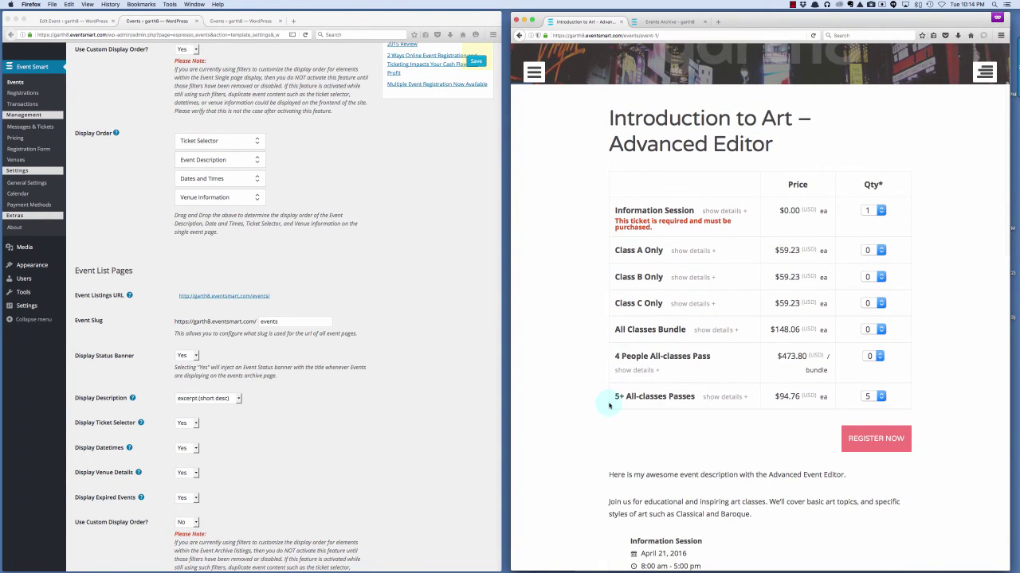
# Review the event description, the class dates and times, and the venue information on the public event page
pyautogui.scroll(-4, 607, 382)
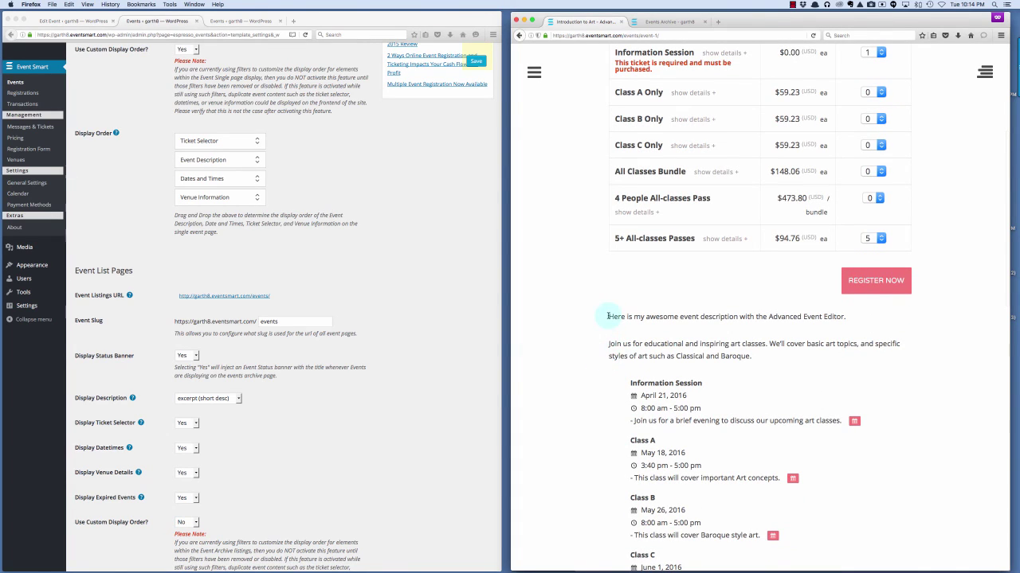
pyautogui.moveTo(609, 316); pyautogui.dragTo(774, 357)
pyautogui.click(773, 366)
pyautogui.scroll(-3, 771, 355)
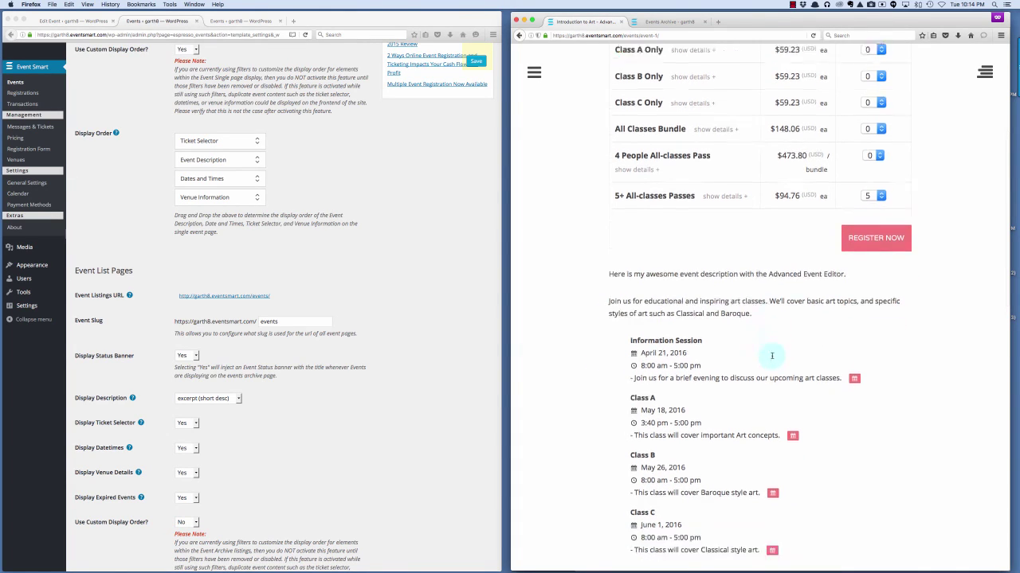
pyautogui.moveTo(627, 272); pyautogui.dragTo(831, 485)
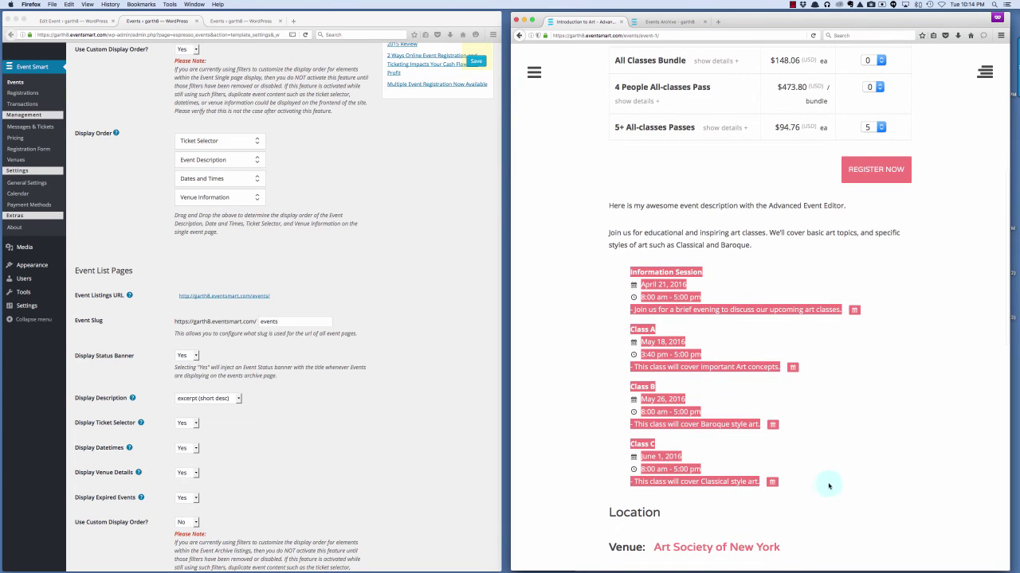
pyautogui.scroll(-3, 844, 430)
pyautogui.scroll(-3, 854, 389)
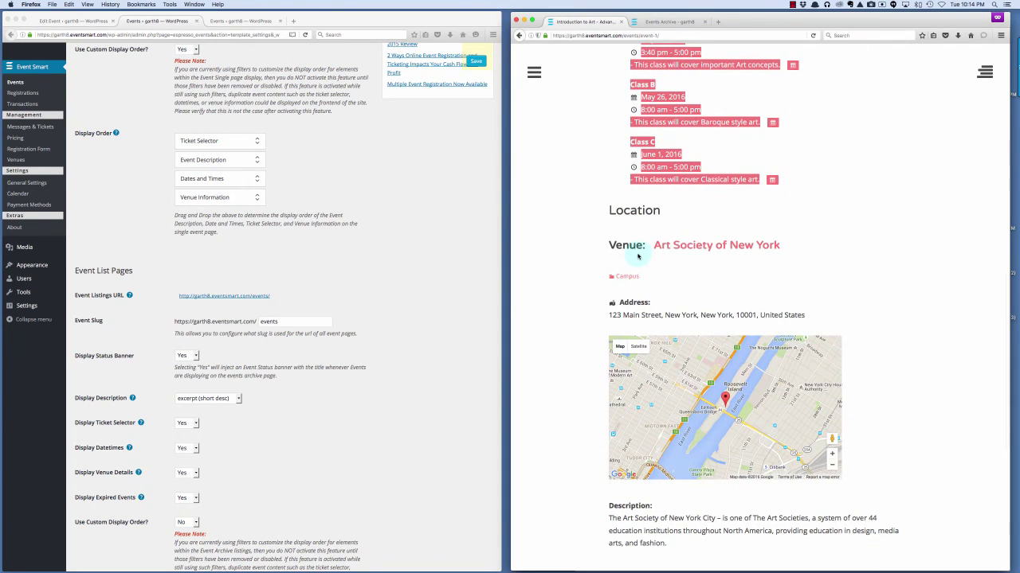
pyautogui.click(599, 261)
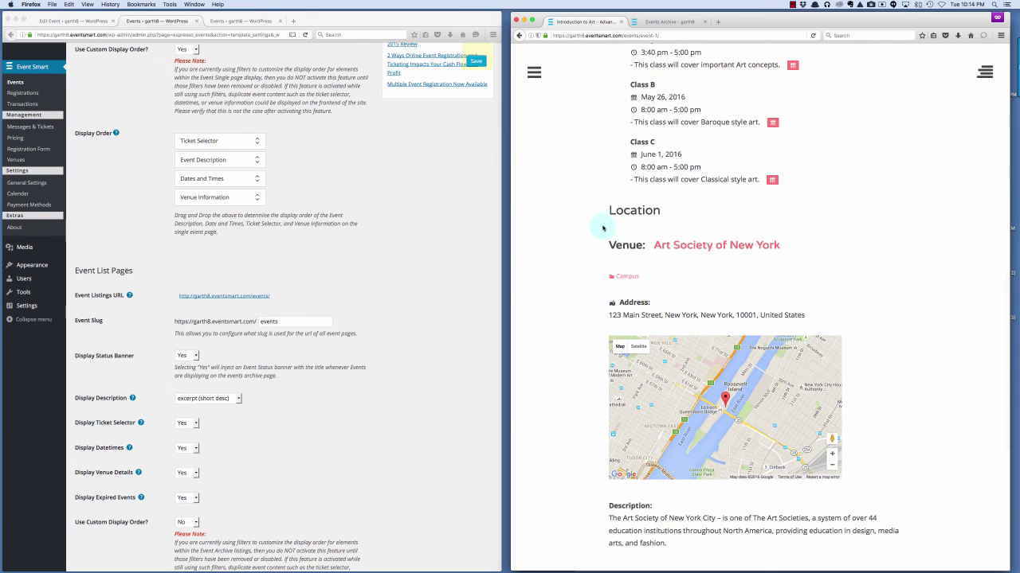
pyautogui.moveTo(607, 212); pyautogui.dragTo(811, 555)
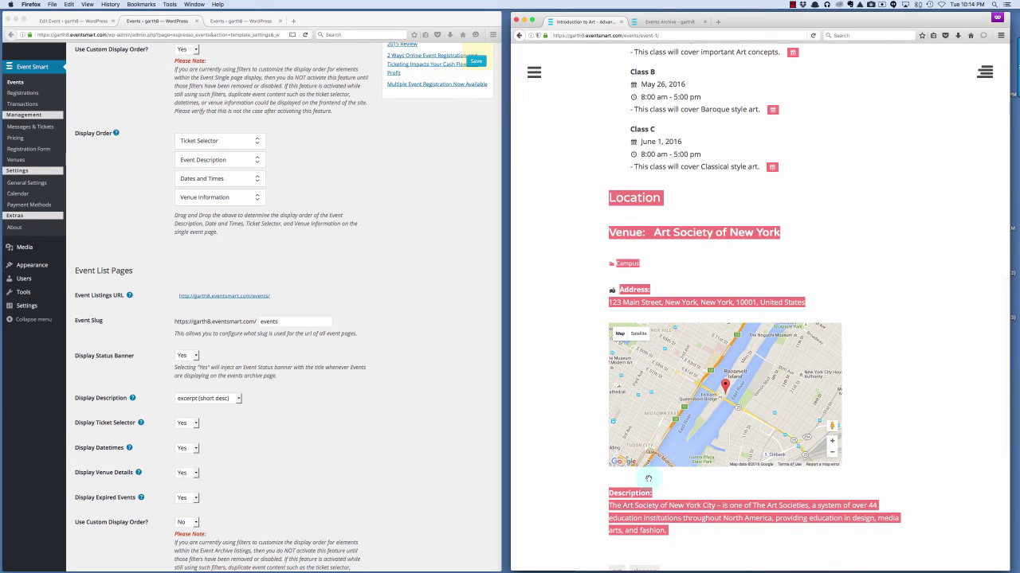
pyautogui.click(560, 393)
# Set Display Status Banner to Yes for single event pages in the template settings
pyautogui.click(325, 414)
pyautogui.scroll(3, 326, 416)
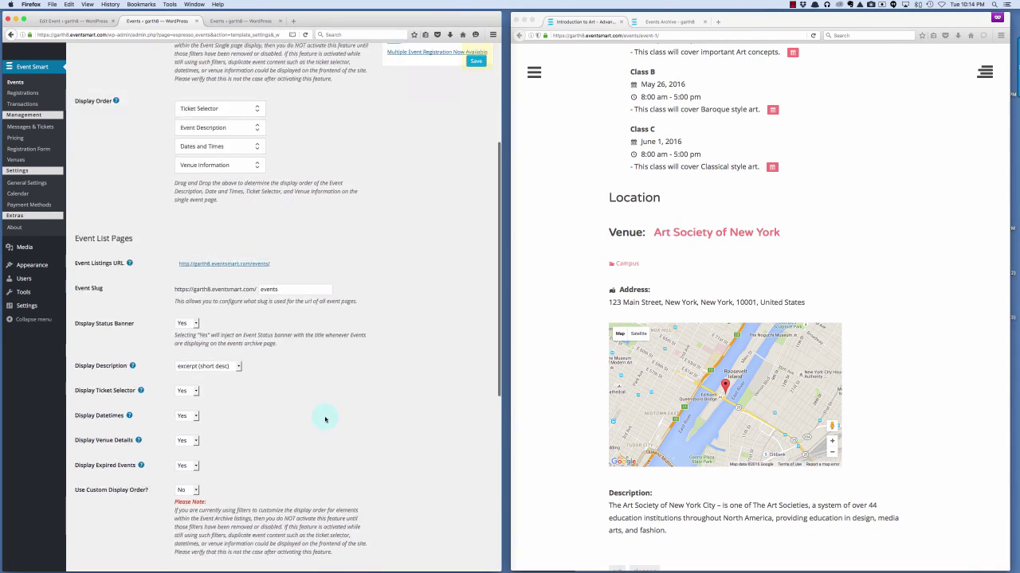
pyautogui.scroll(2, 325, 420)
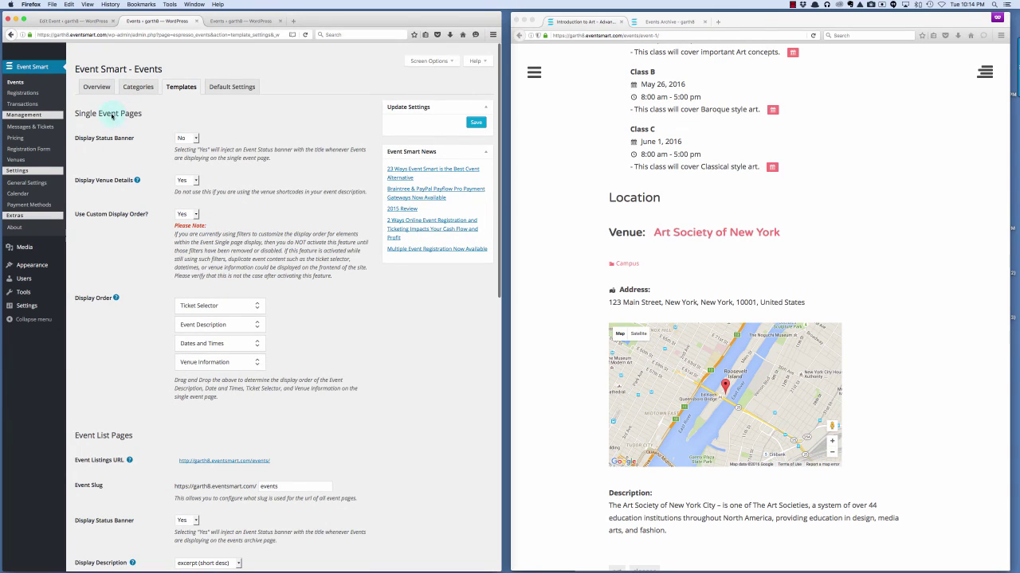
pyautogui.click(180, 138)
pyautogui.click(185, 151)
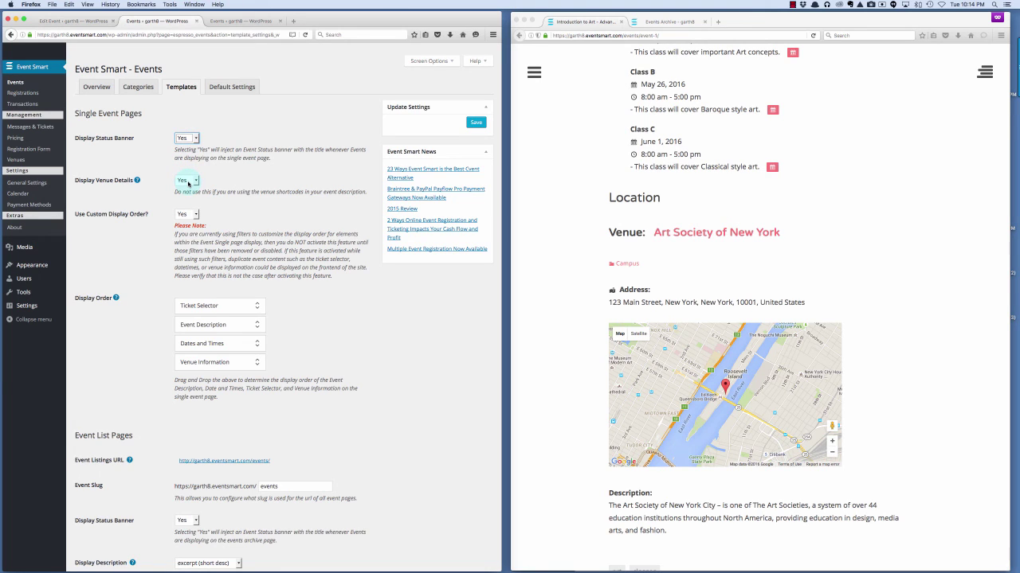
# Keep the custom display order enabled for single event pages and move Event Description above Ticket Selector
pyautogui.click(185, 215)
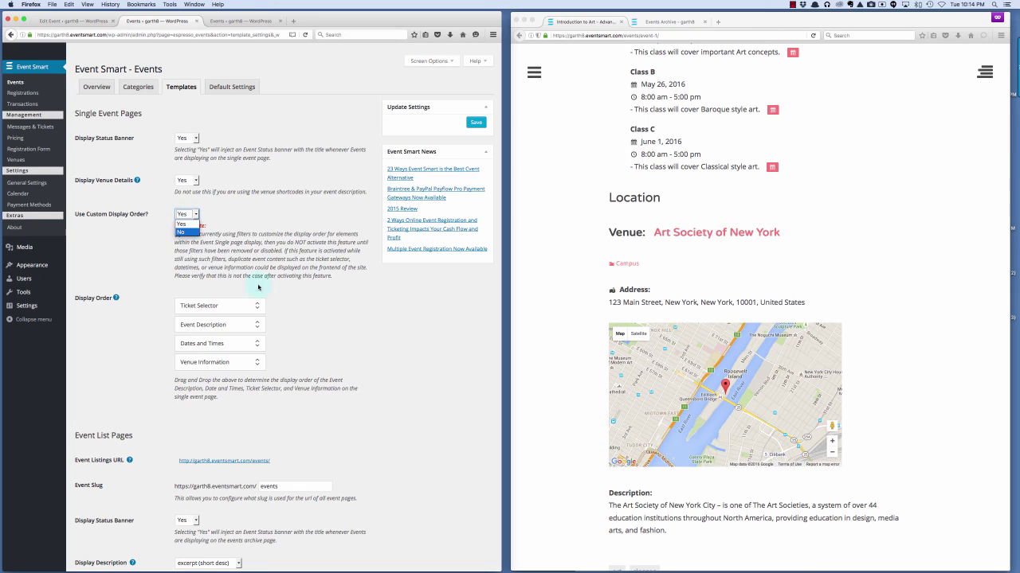
pyautogui.click(220, 223)
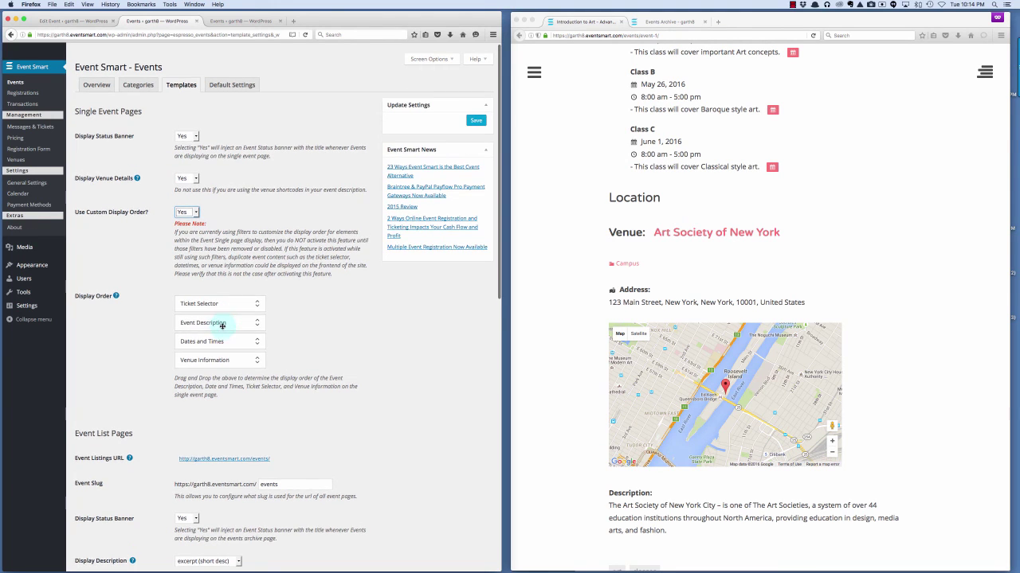
pyautogui.moveTo(223, 325); pyautogui.dragTo(224, 300)
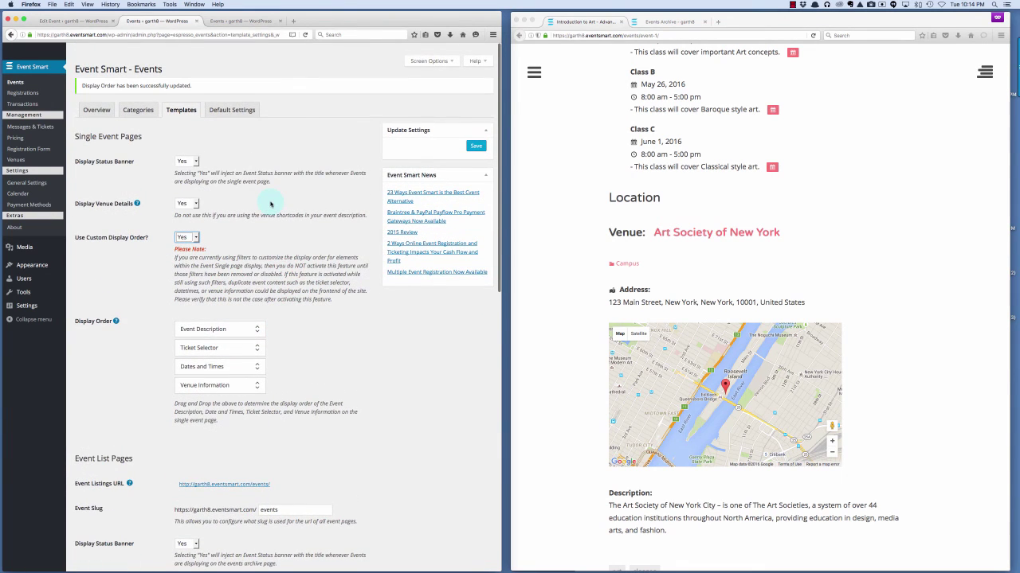
# Set Show Ticket Details to No in the ticket selector template settings and save the template settings
pyautogui.scroll(-5, 360, 255)
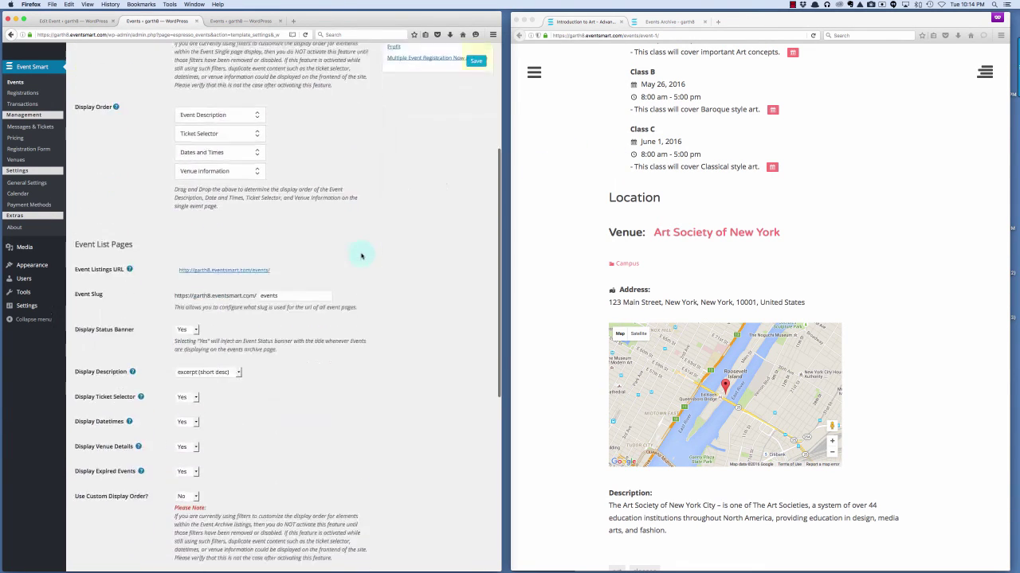
pyautogui.scroll(-5, 362, 253)
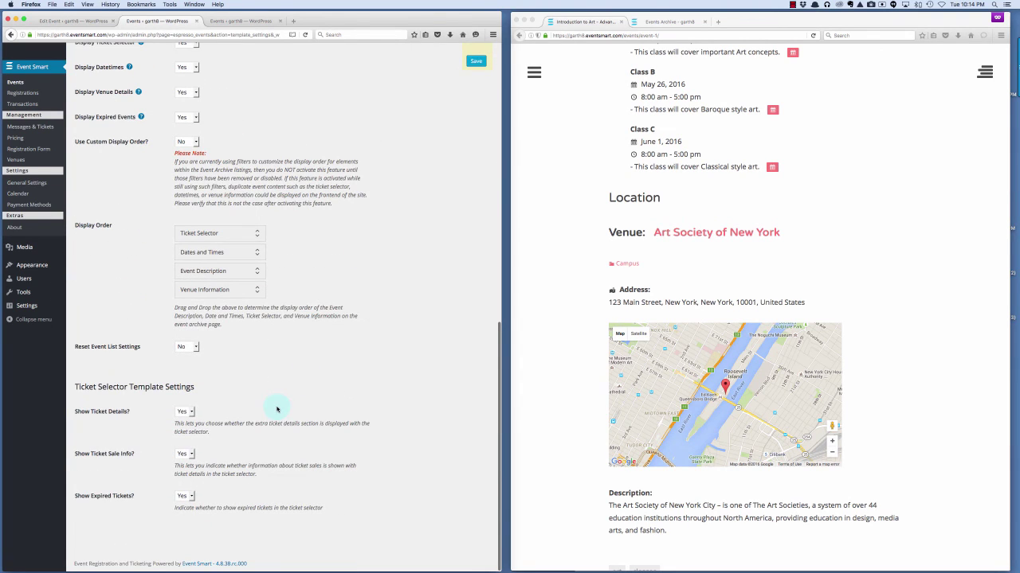
pyautogui.click(190, 415)
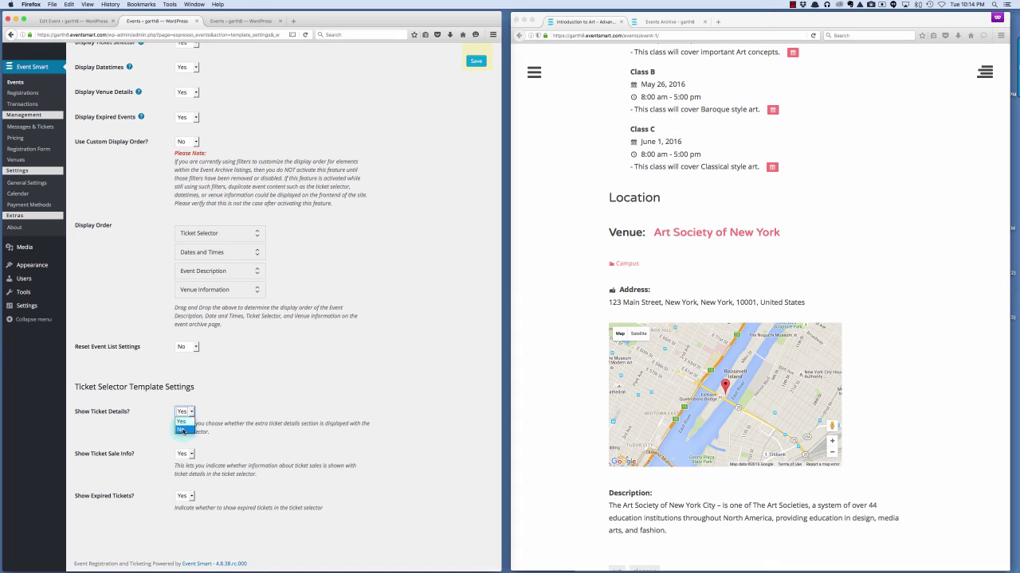
pyautogui.click(182, 430)
pyautogui.click(475, 61)
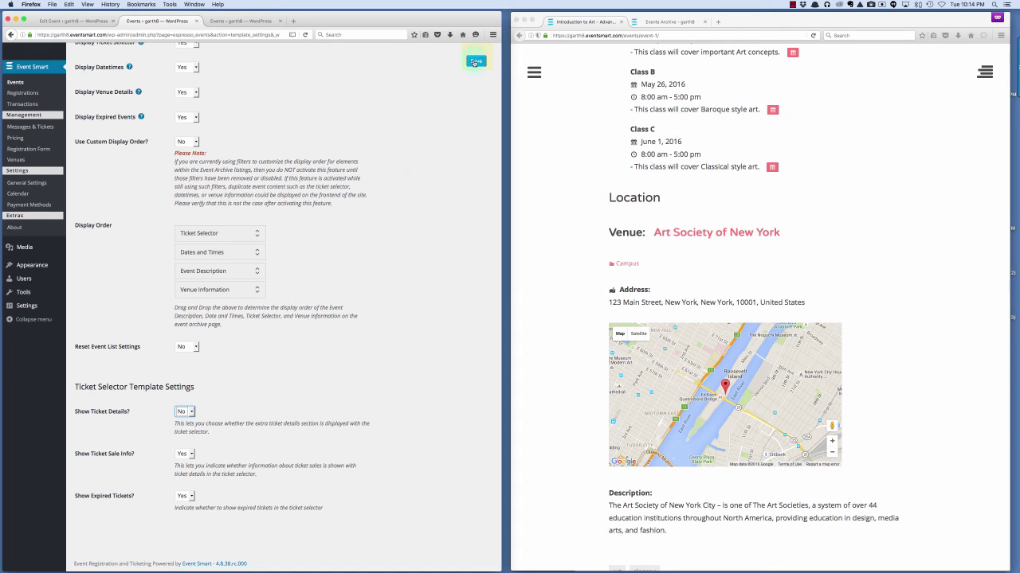
# Reload the public Introduction to Art event page and examine its status banner, content order and ticket selector
pyautogui.click(576, 117)
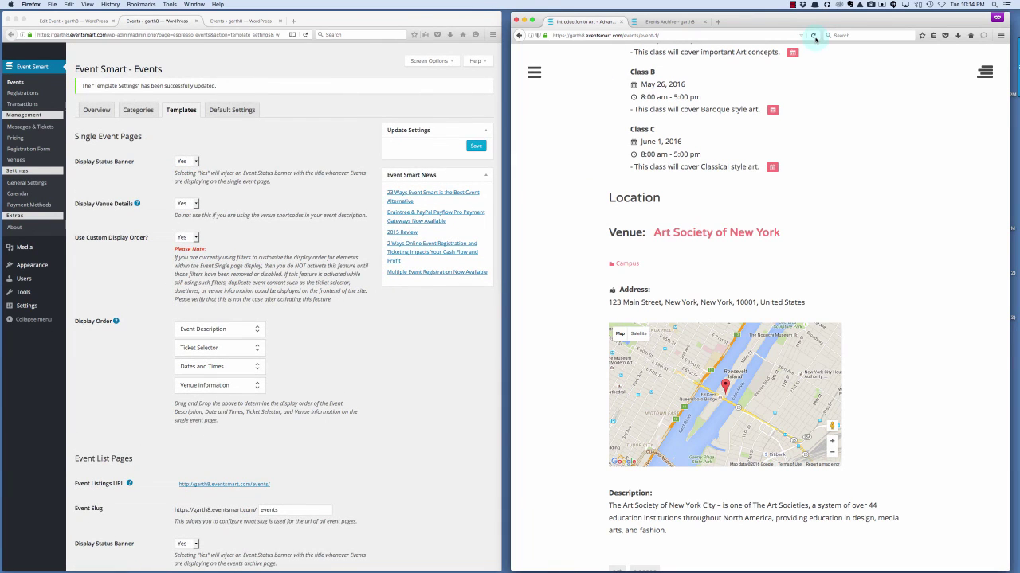
pyautogui.click(813, 36)
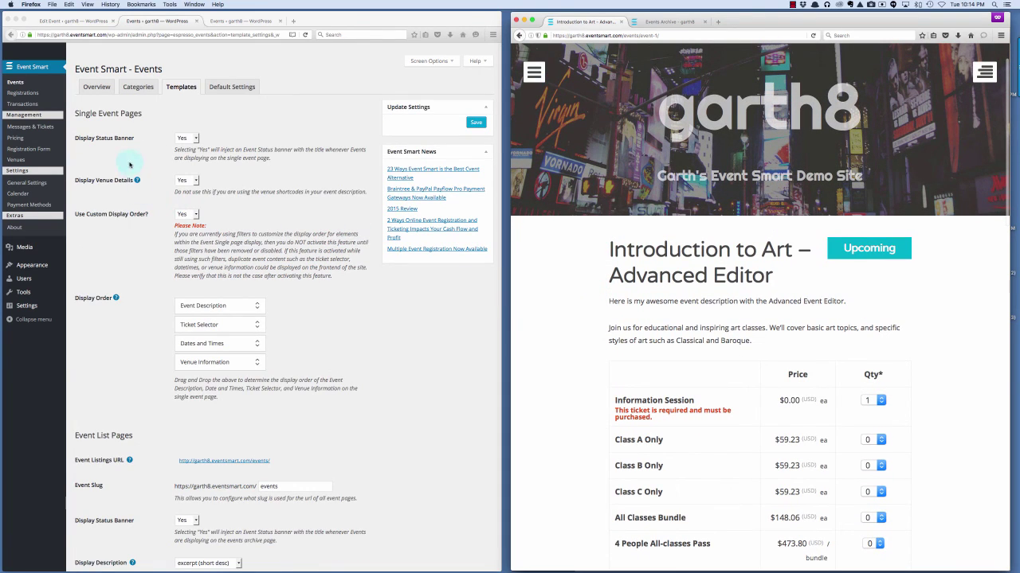
pyautogui.click(130, 165)
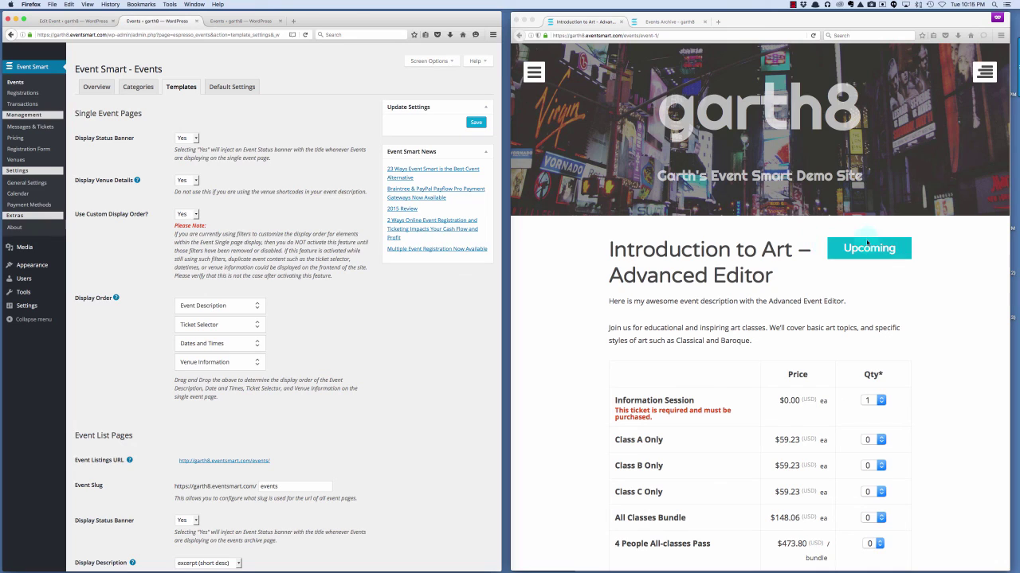
pyautogui.scroll(-3, 717, 235)
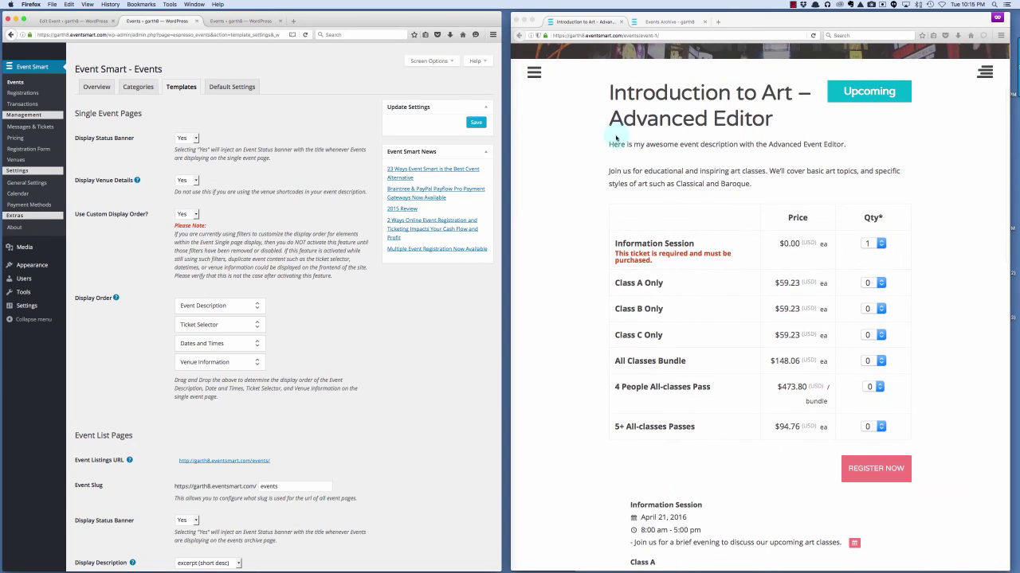
# Review the event description, the ticket selector table and the class dates and times on the public Introduction to Art page
pyautogui.moveTo(607, 144); pyautogui.dragTo(765, 188)
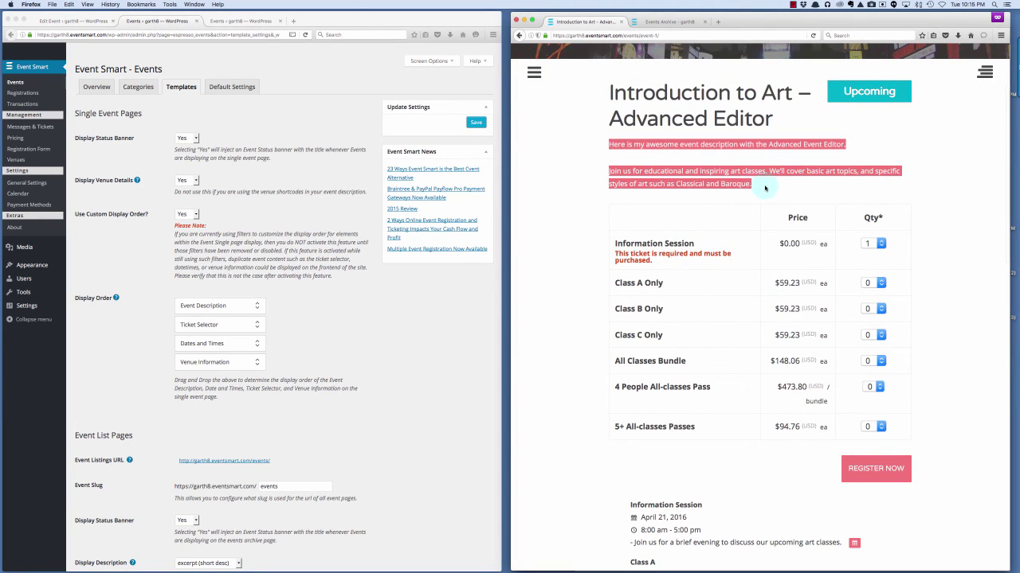
pyautogui.click(604, 221)
pyautogui.moveTo(602, 221); pyautogui.dragTo(712, 462)
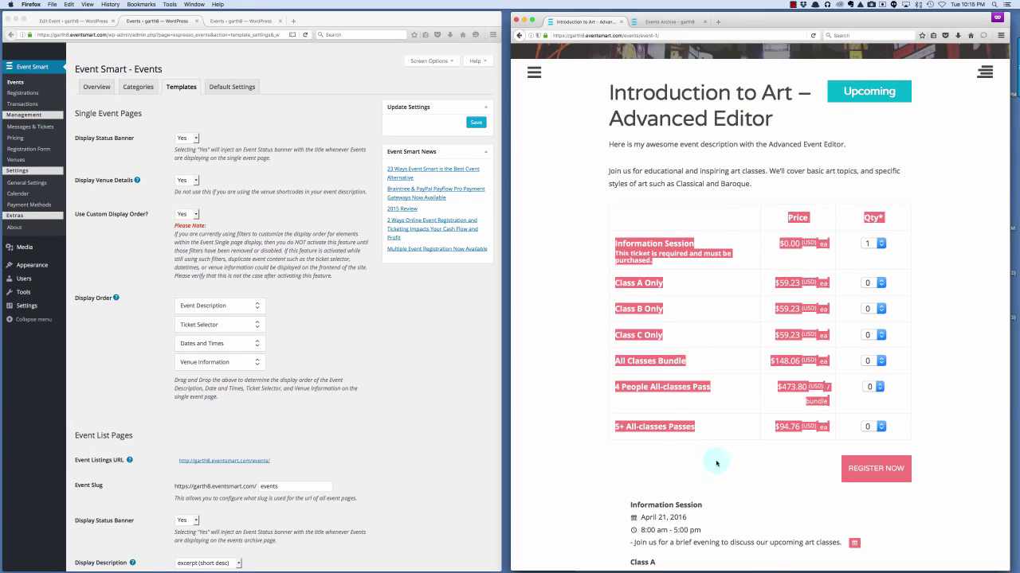
pyautogui.click(712, 462)
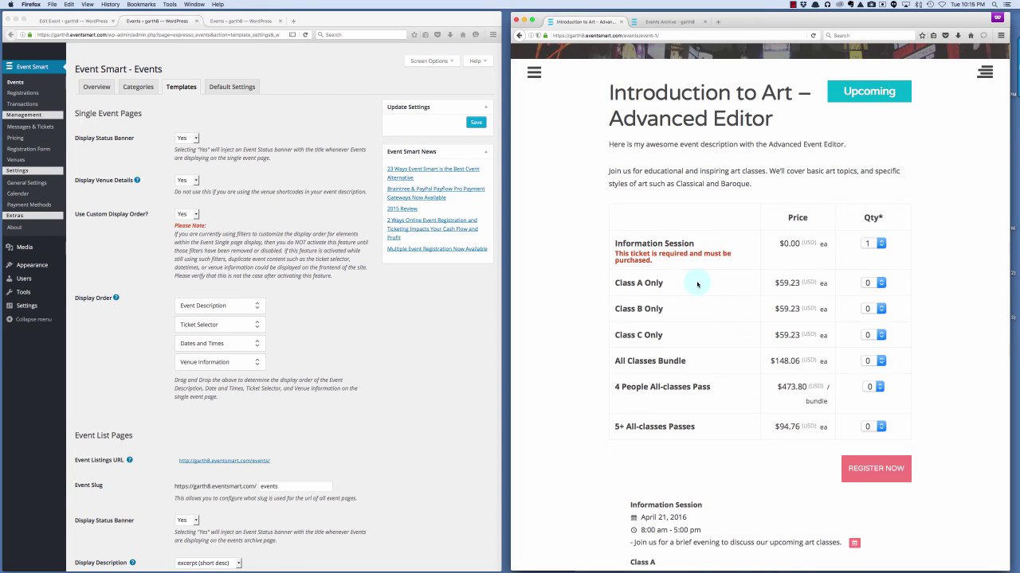
pyautogui.scroll(-5, 697, 285)
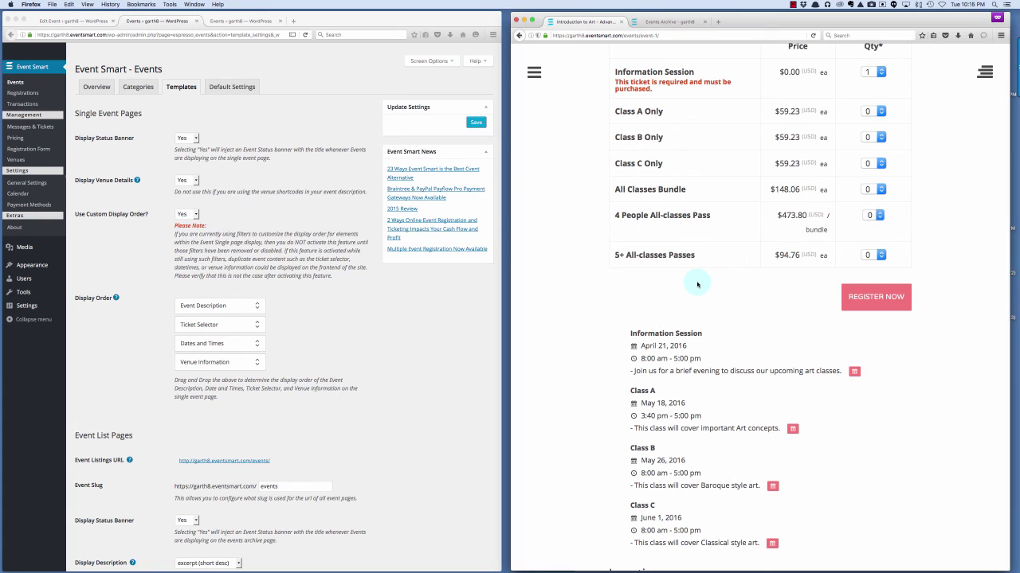
pyautogui.scroll(10, 697, 284)
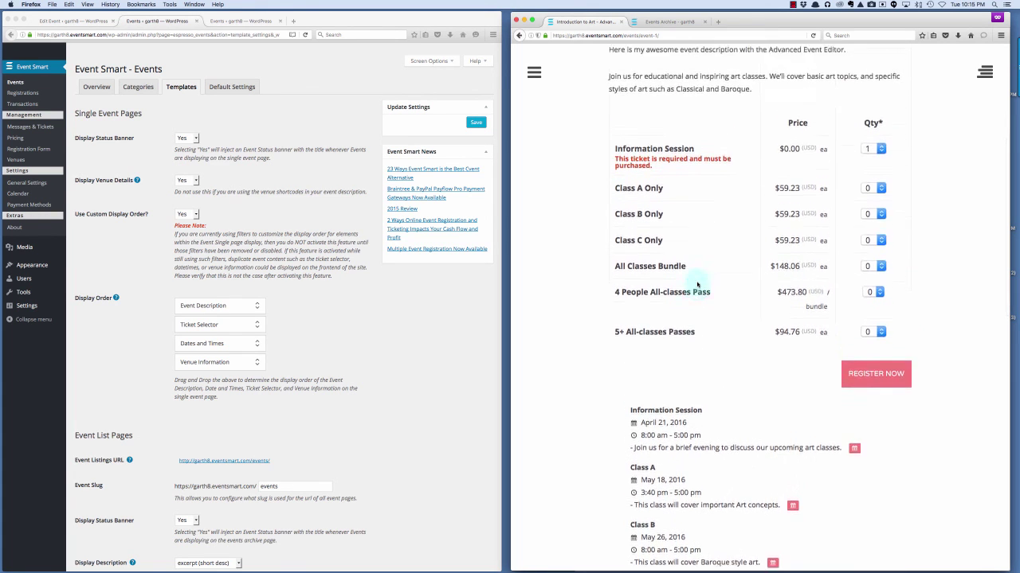
pyautogui.scroll(2, 697, 284)
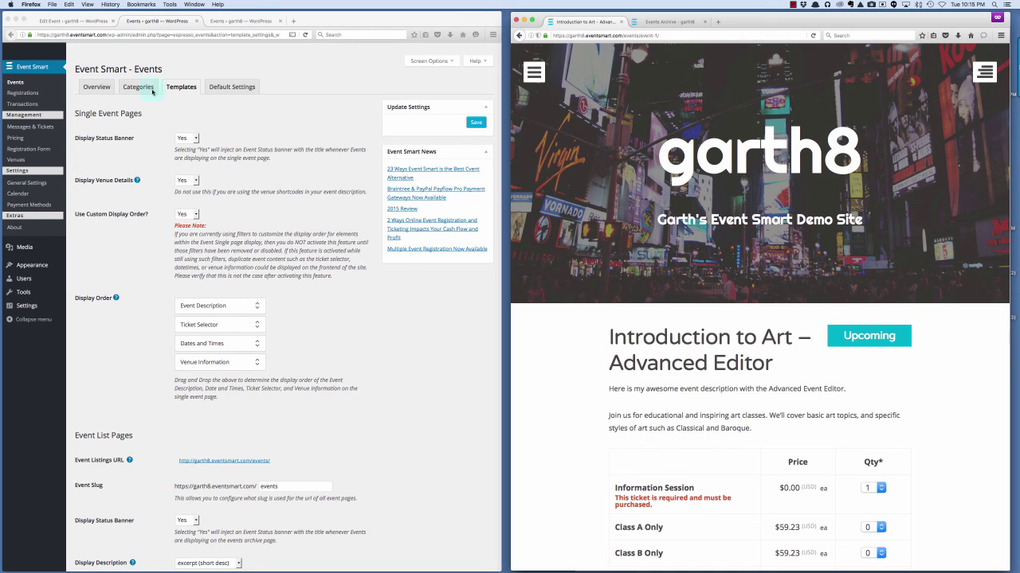
# Return to editing the Introduction to Art - Advanced Editor event and compare its description, datetimes and tickets with the public page
pyautogui.click(97, 21)
pyautogui.click(166, 239)
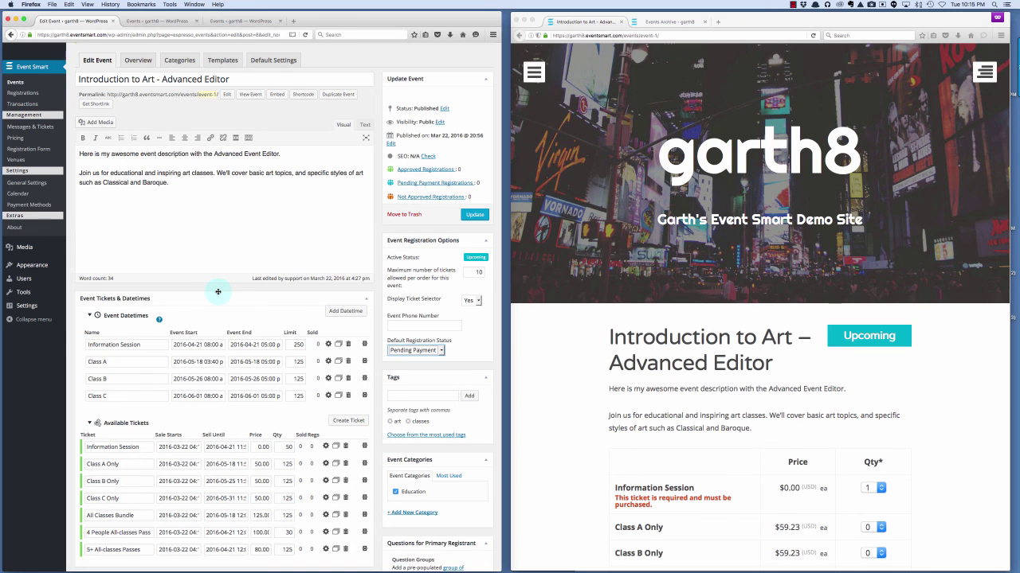
pyautogui.click(528, 365)
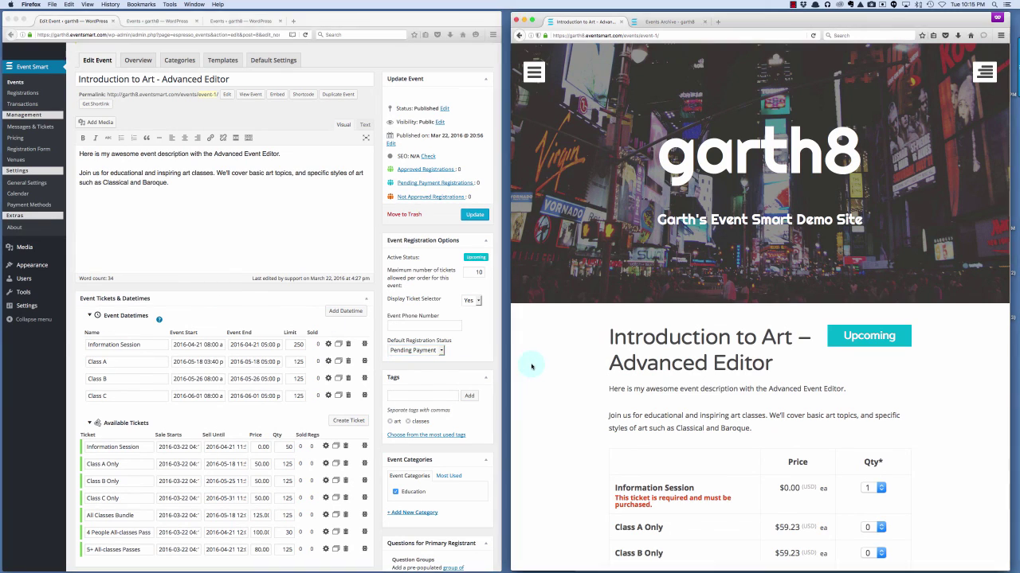
pyautogui.scroll(-2, 531, 366)
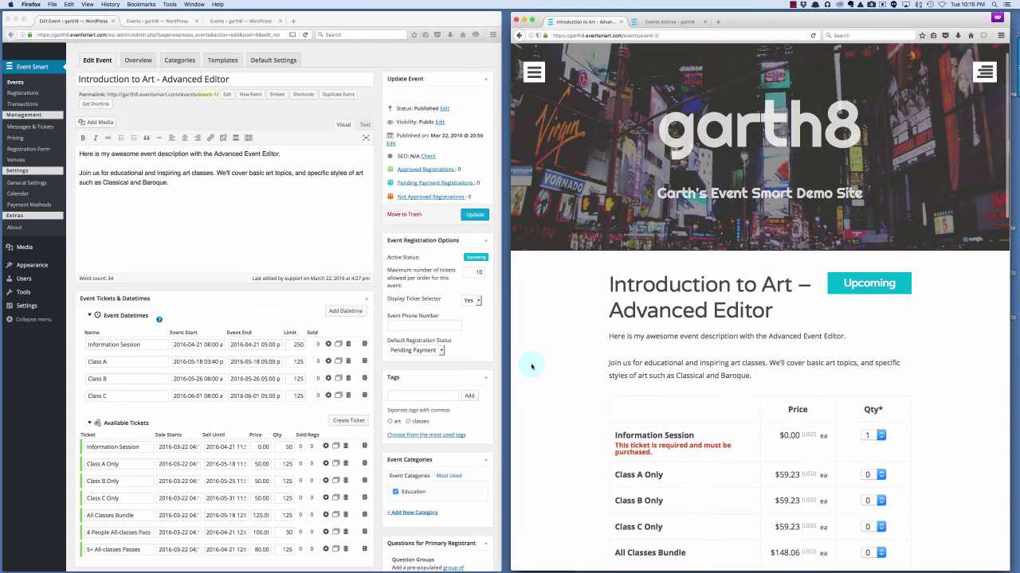